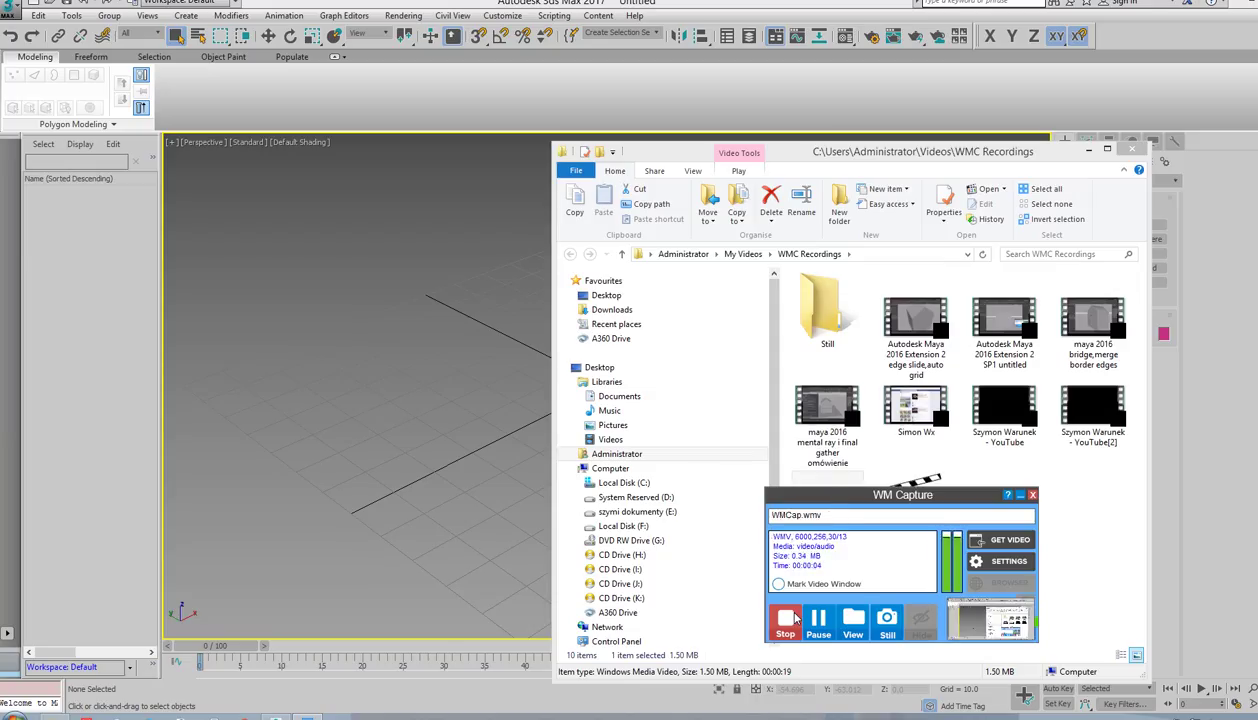
Hide the WM Capture window and minimize the WMC Recordings folder window.
left_click(1021, 496)
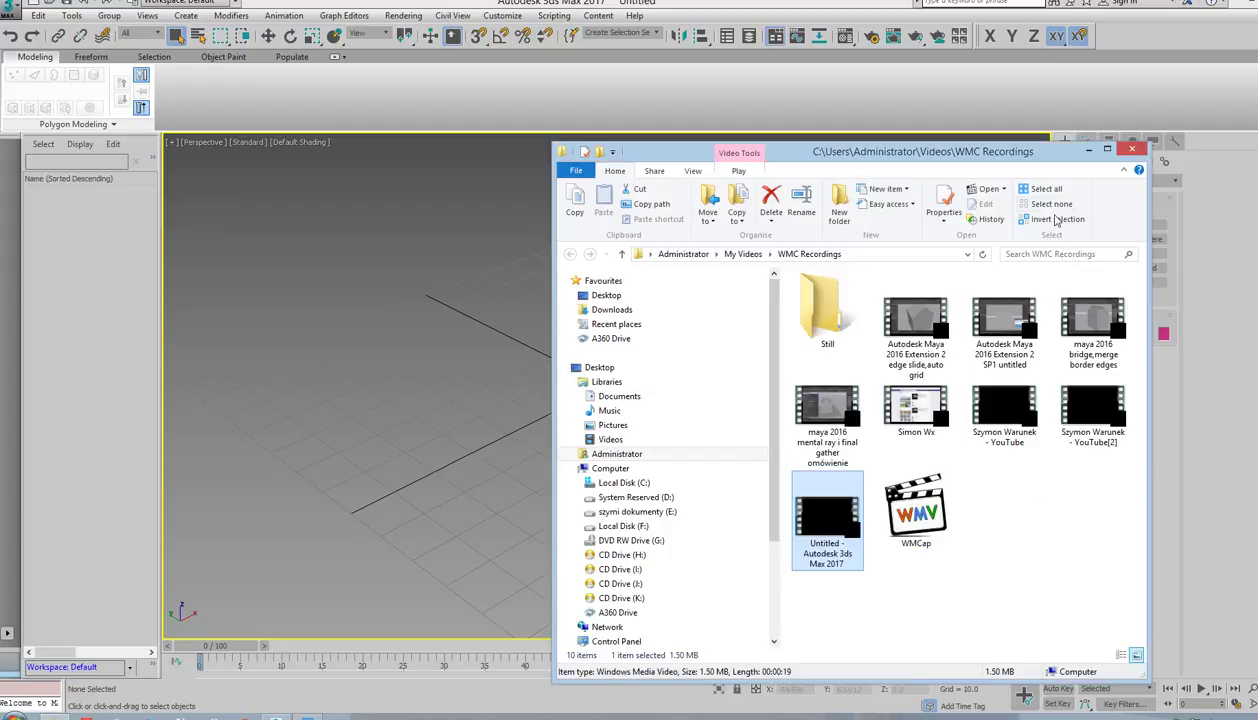
left_click(1091, 149)
Create a box about 32.4 × 25 × 40.5 units and turn on Edged Faces.
left_click(1089, 225)
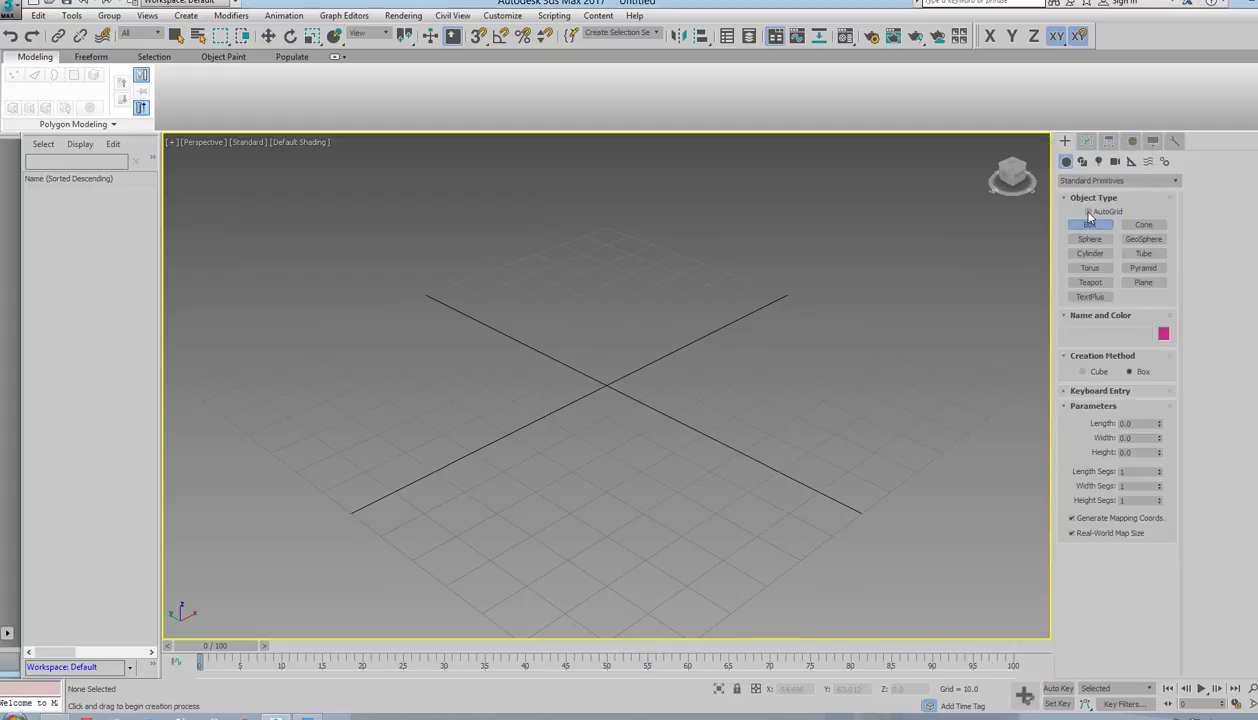
left_click_drag(566, 393, 584, 485)
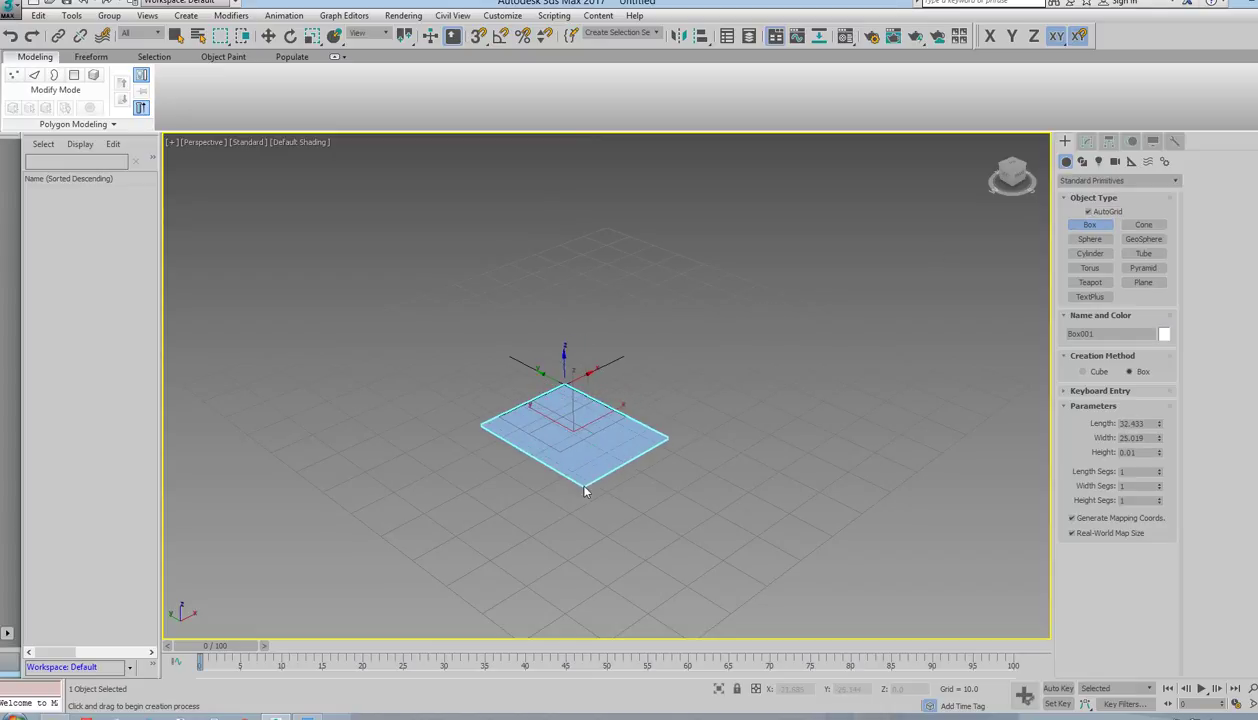
left_click(595, 318)
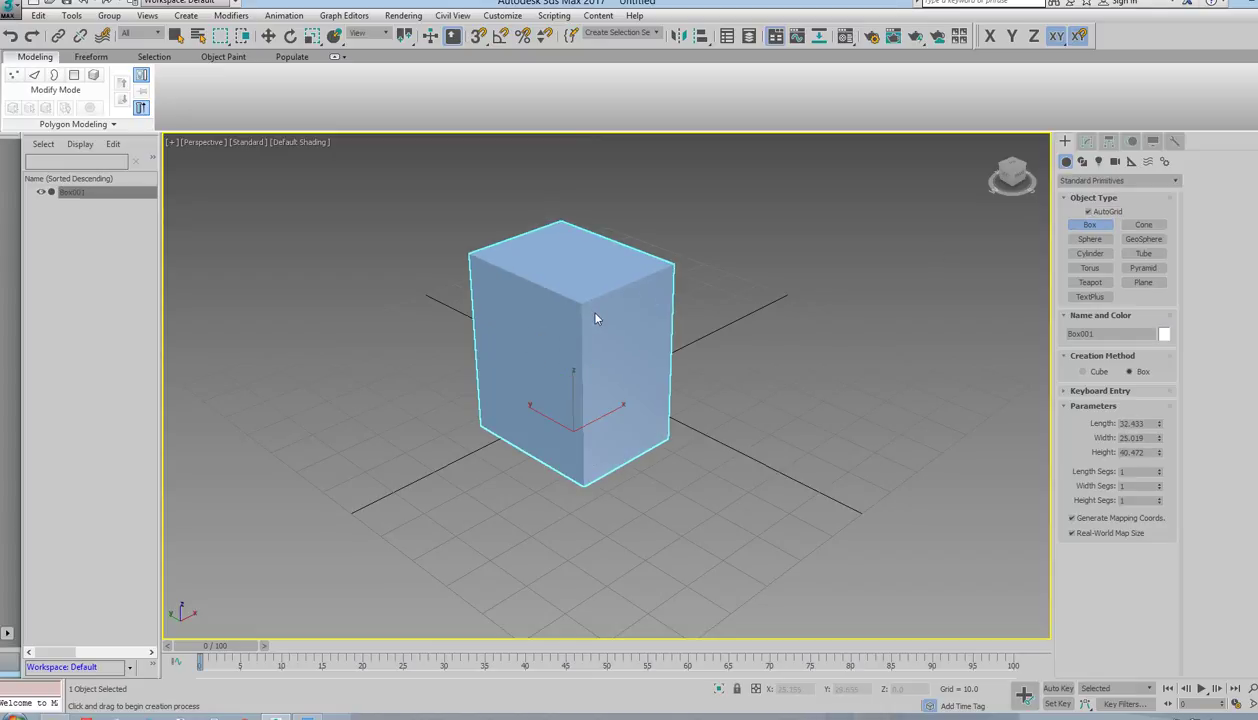
key("F4")
Convert the box to an Editable Poly, framing it in the view.
right_click(595, 314)
right_click(582, 303)
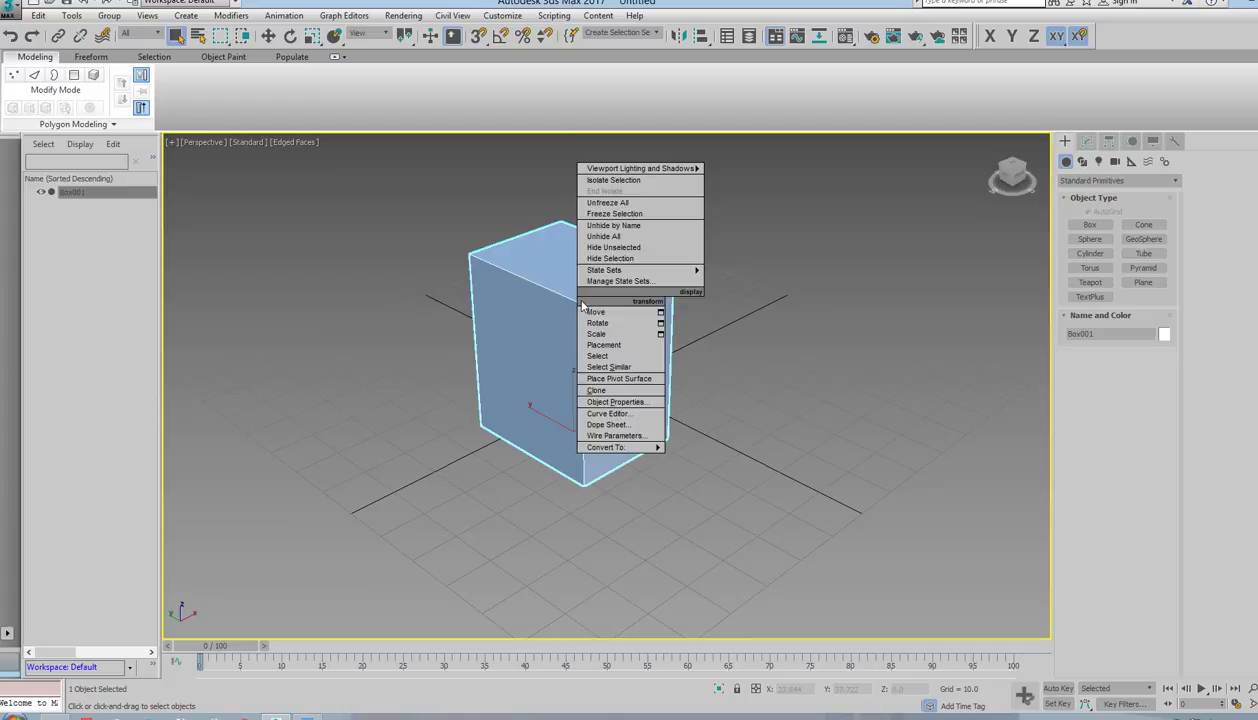
mouse_move(620, 447)
left_click(712, 467)
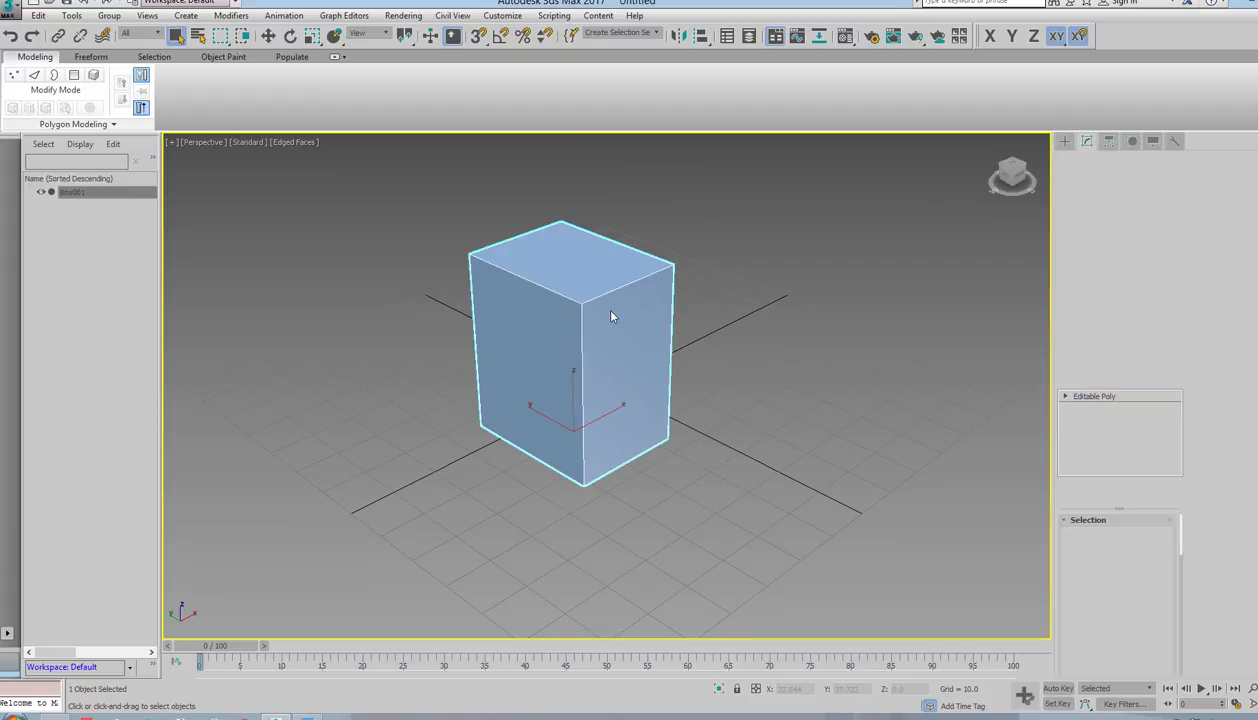
key("z")
middle_click_drag(657, 343, 371, 162, "alt")
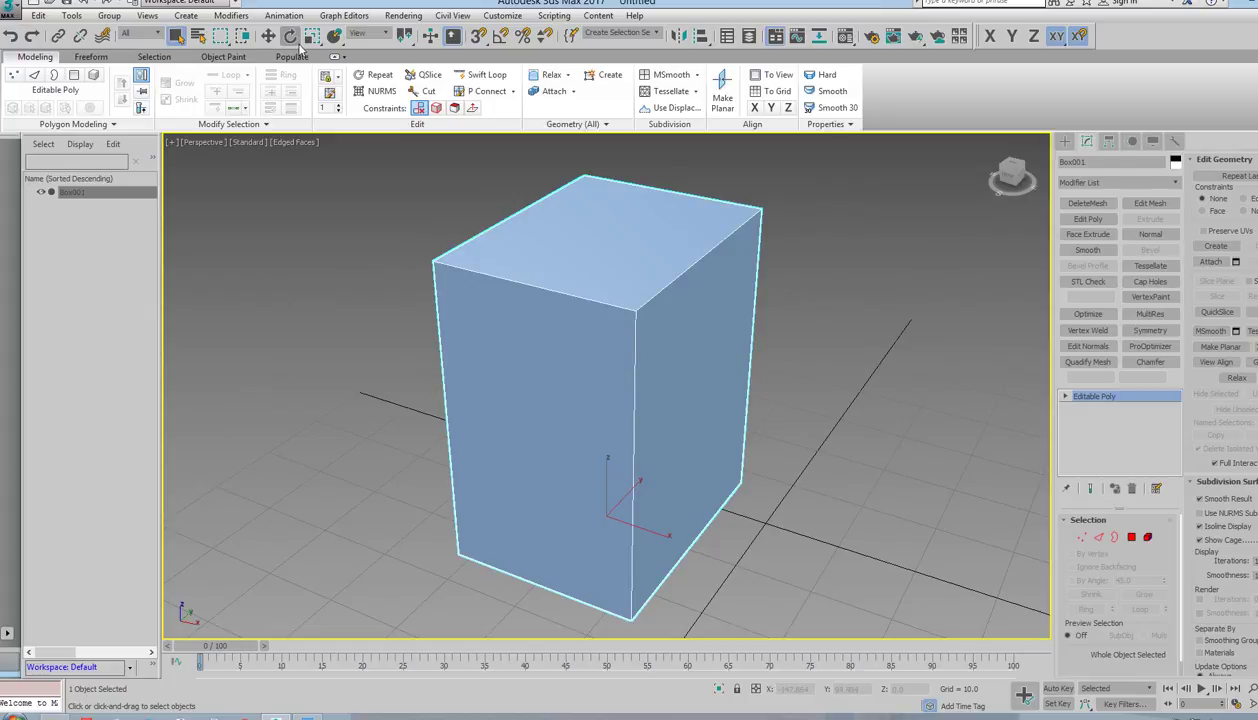
left_click(268, 35)
middle_click_drag(563, 224, 518, 229, "alt")
right_click(560, 256)
mouse_move(610, 407)
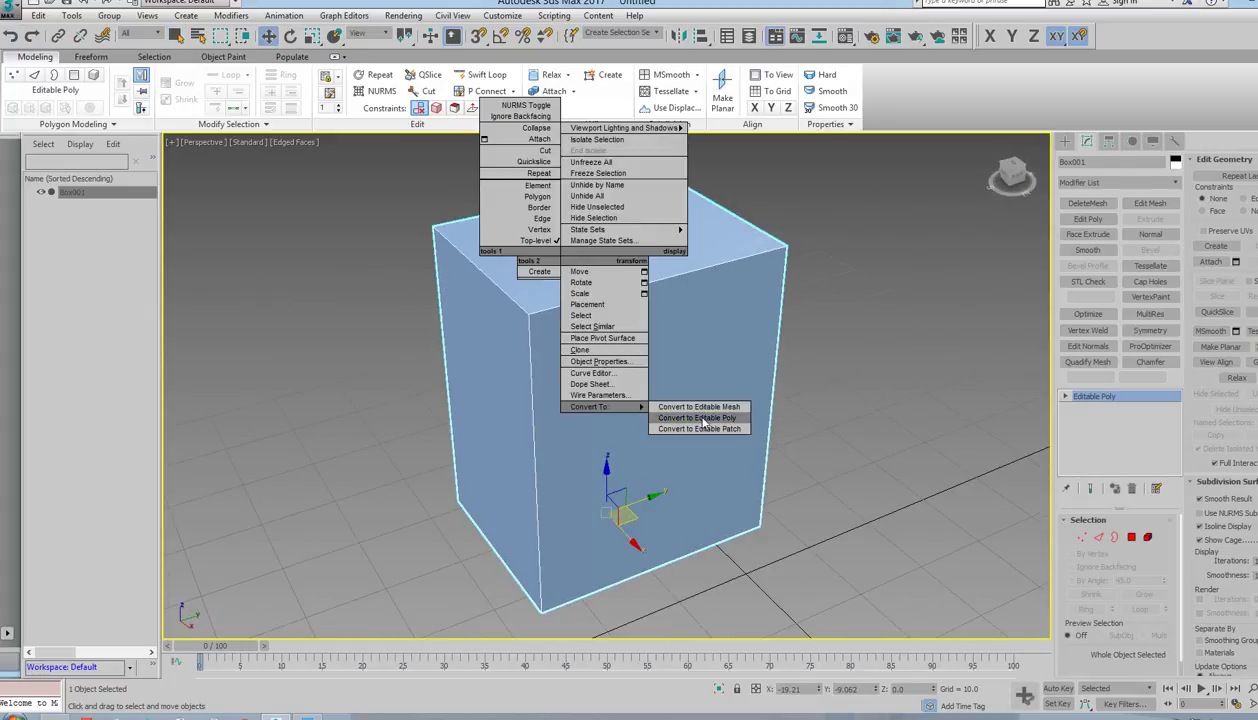
left_click(703, 418)
In Edge mode, select the three edges at the box's front top corner.
left_click(1098, 537)
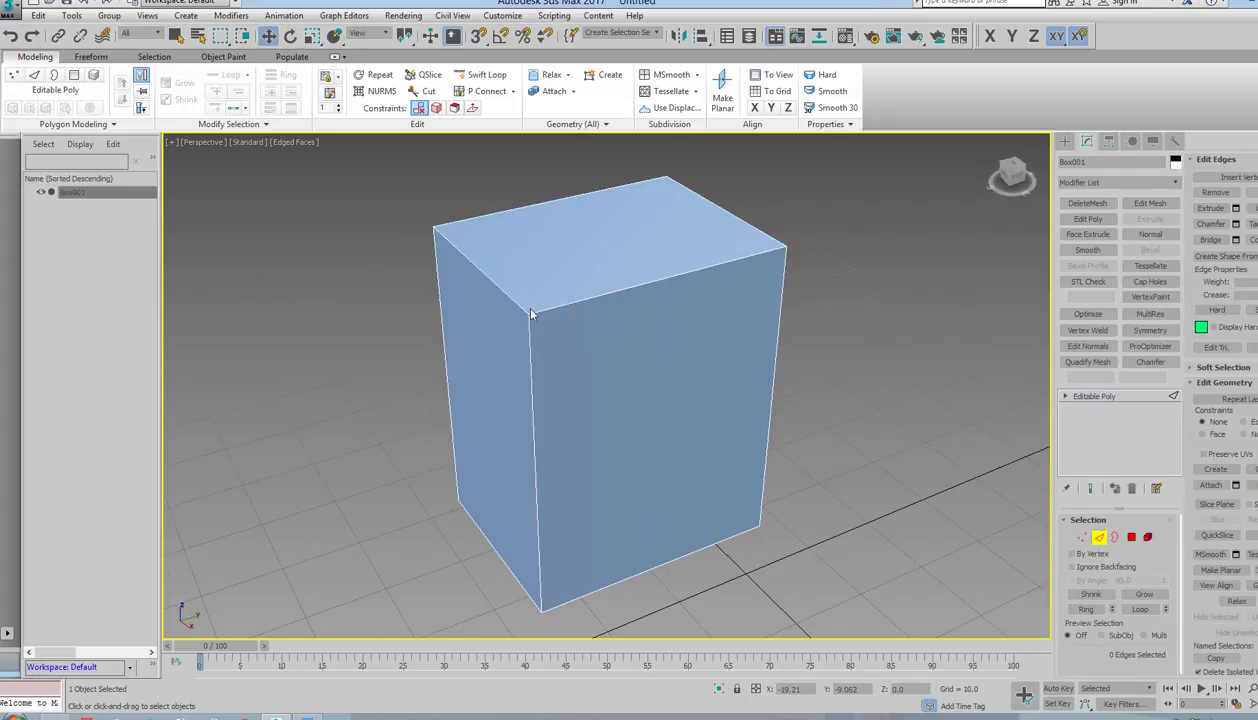
left_click(506, 295)
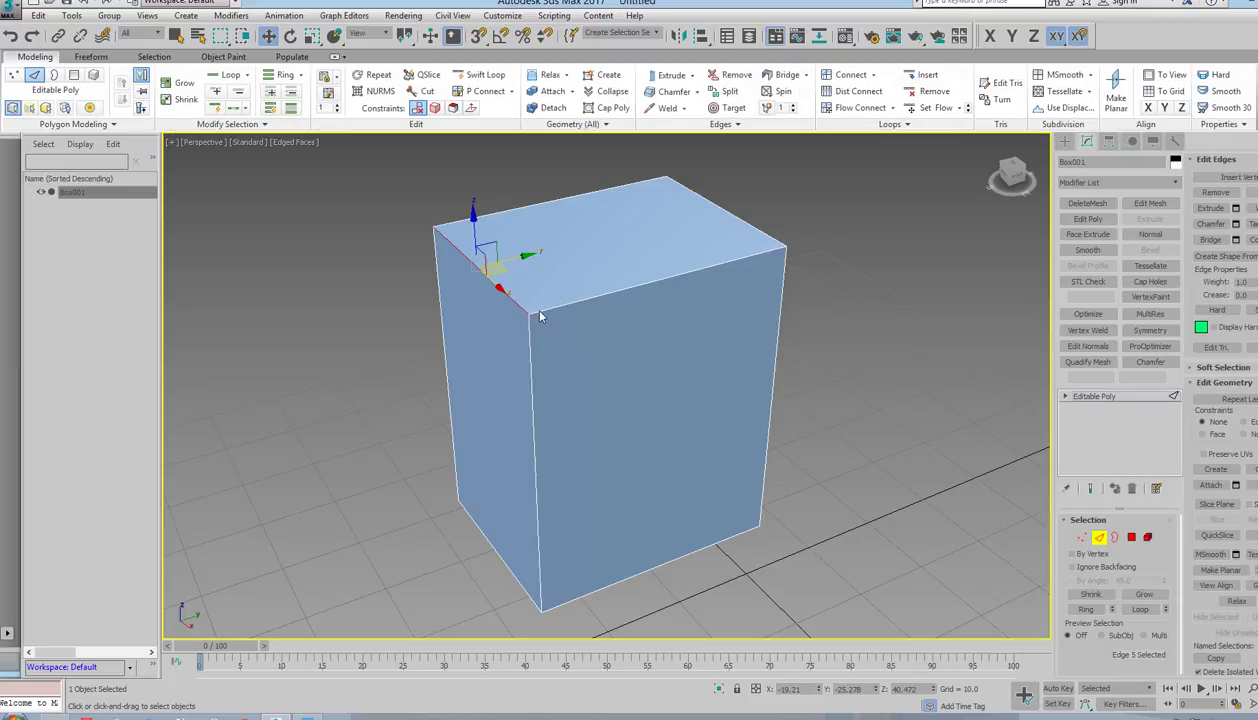
left_click(533, 313)
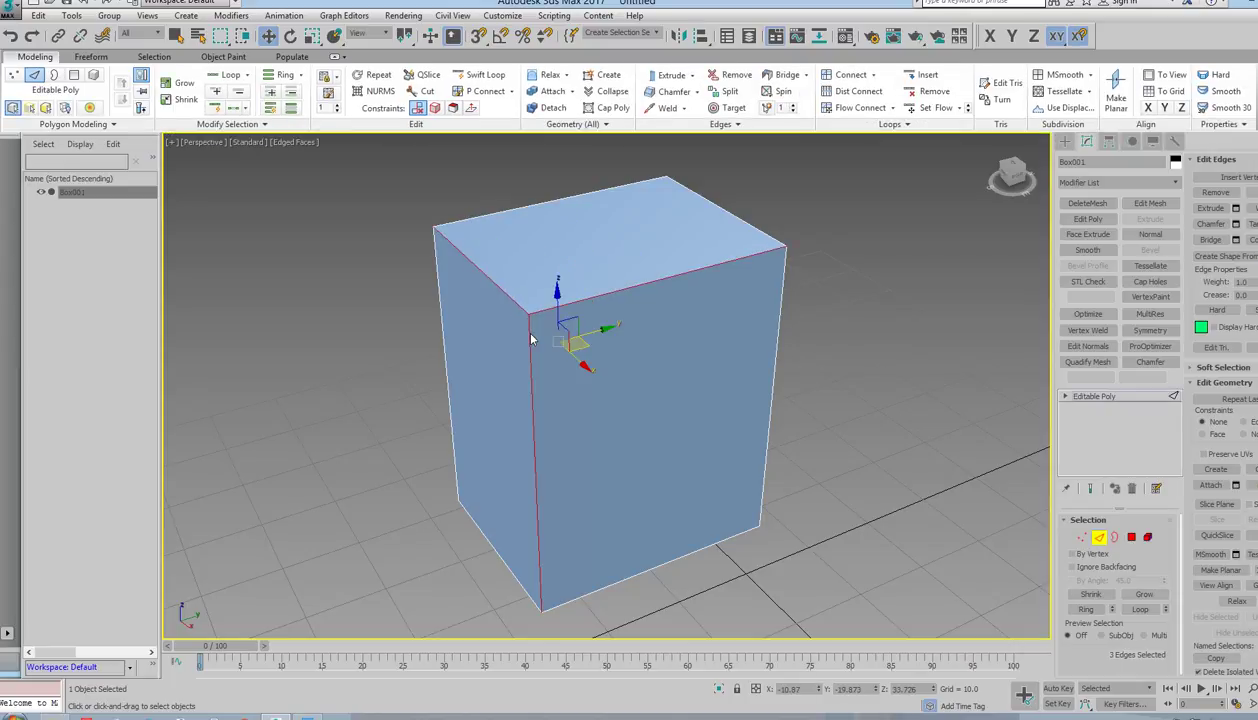
Apply a Quad Chamfer with amount 2.54, tension 0.665 and 2 segments.
left_click(1236, 224)
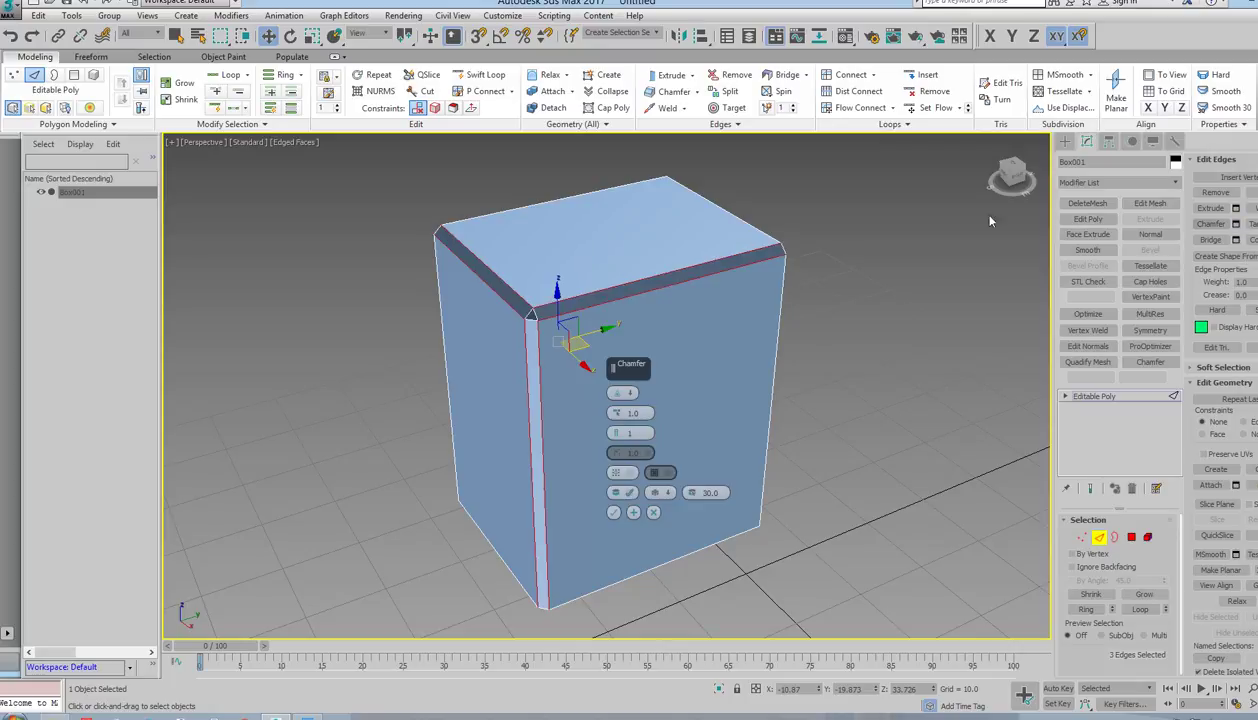
left_click(621, 394)
left_click(651, 415)
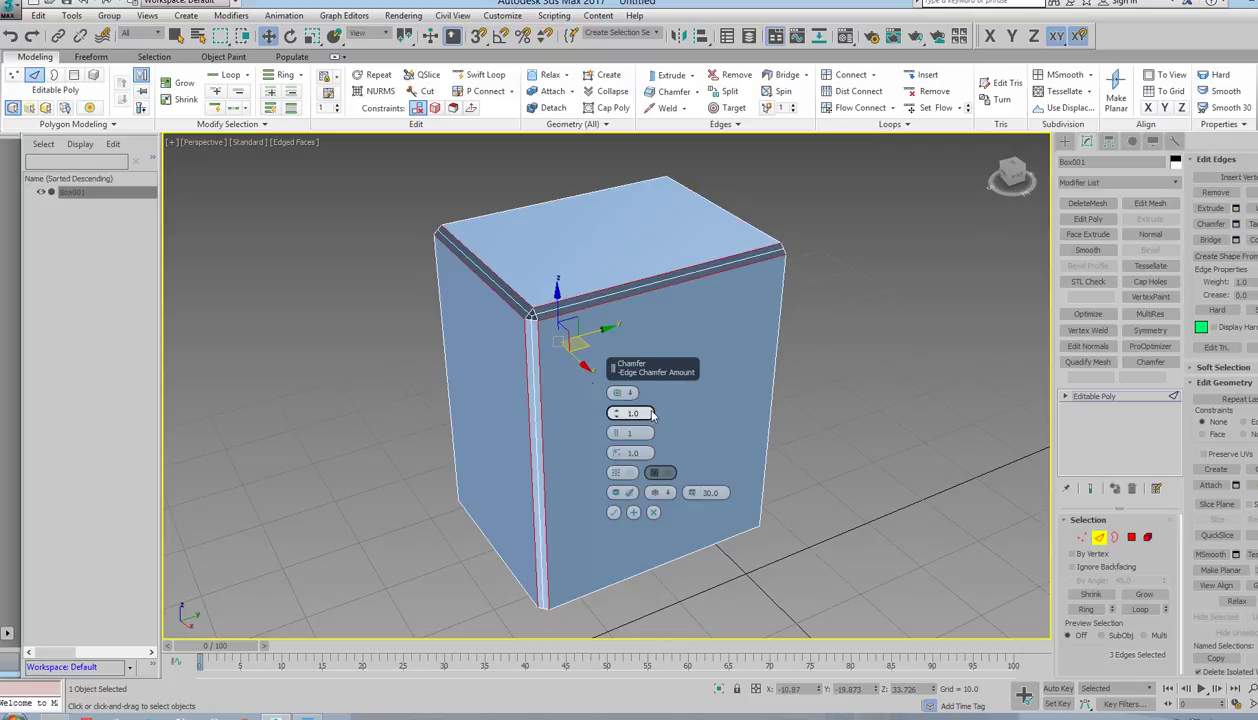
left_click_drag(619, 419, 619, 400)
left_click_drag(620, 448, 617, 495)
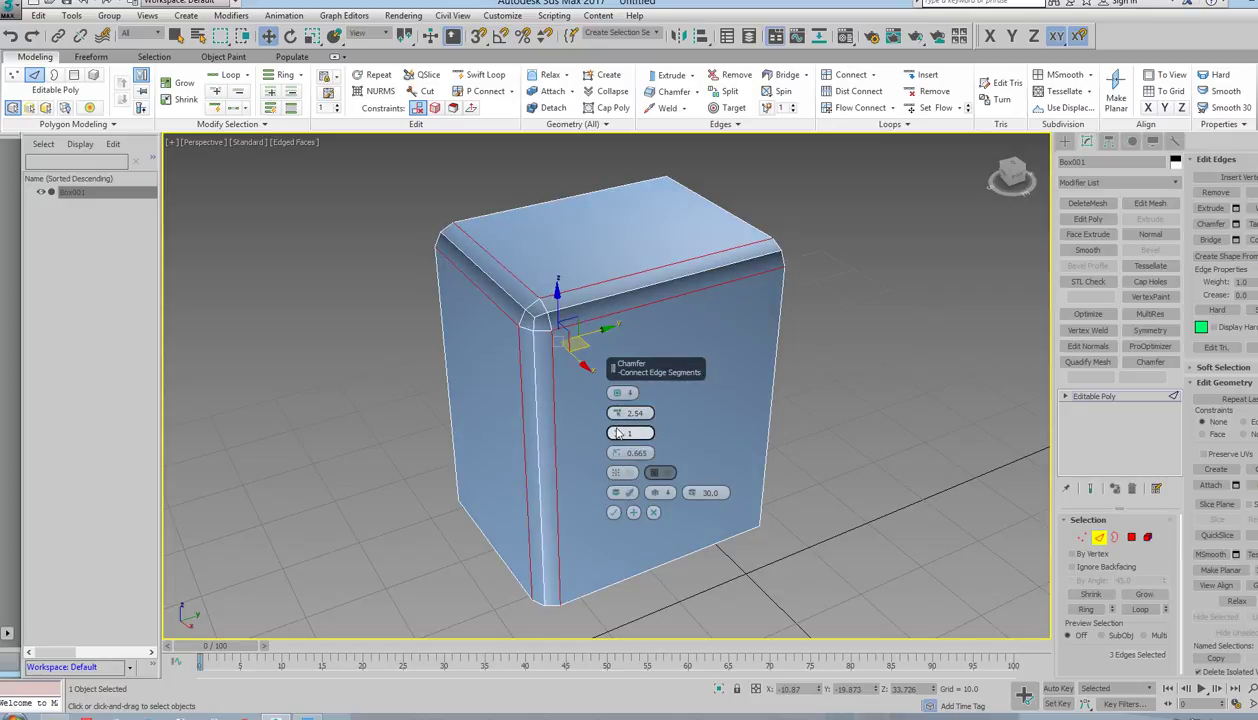
left_click_drag(618, 433, 618, 428)
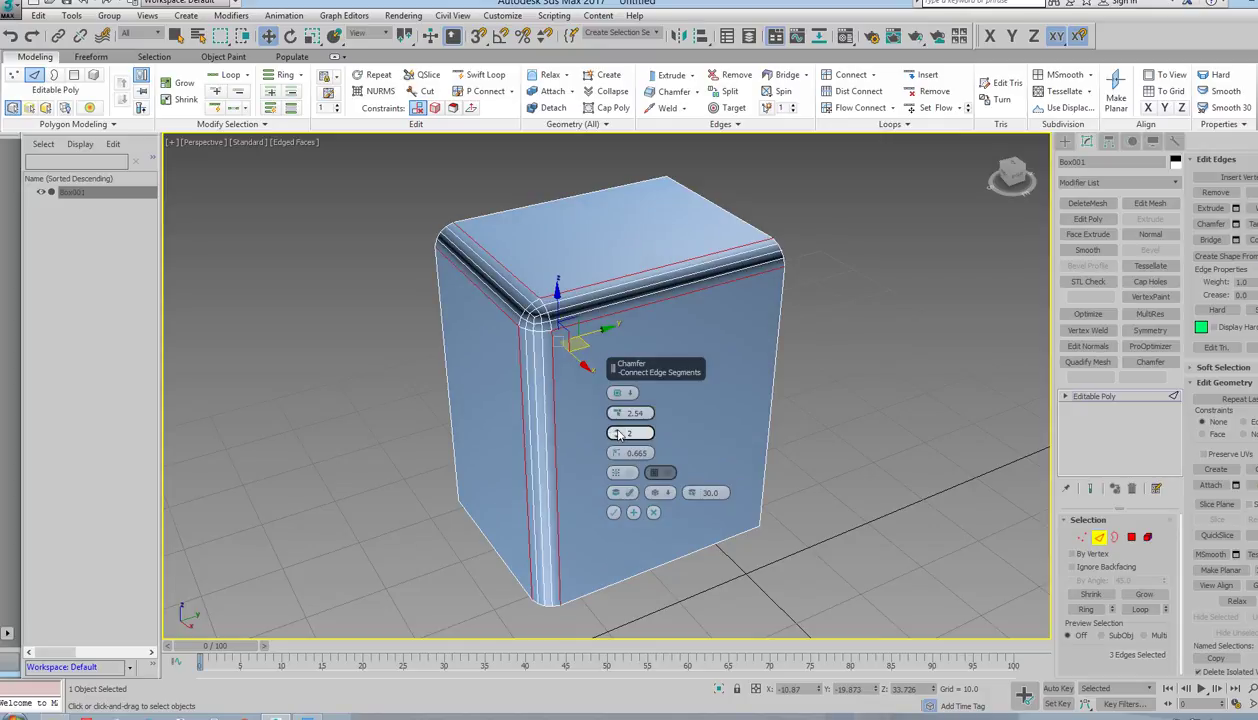
left_click(614, 513)
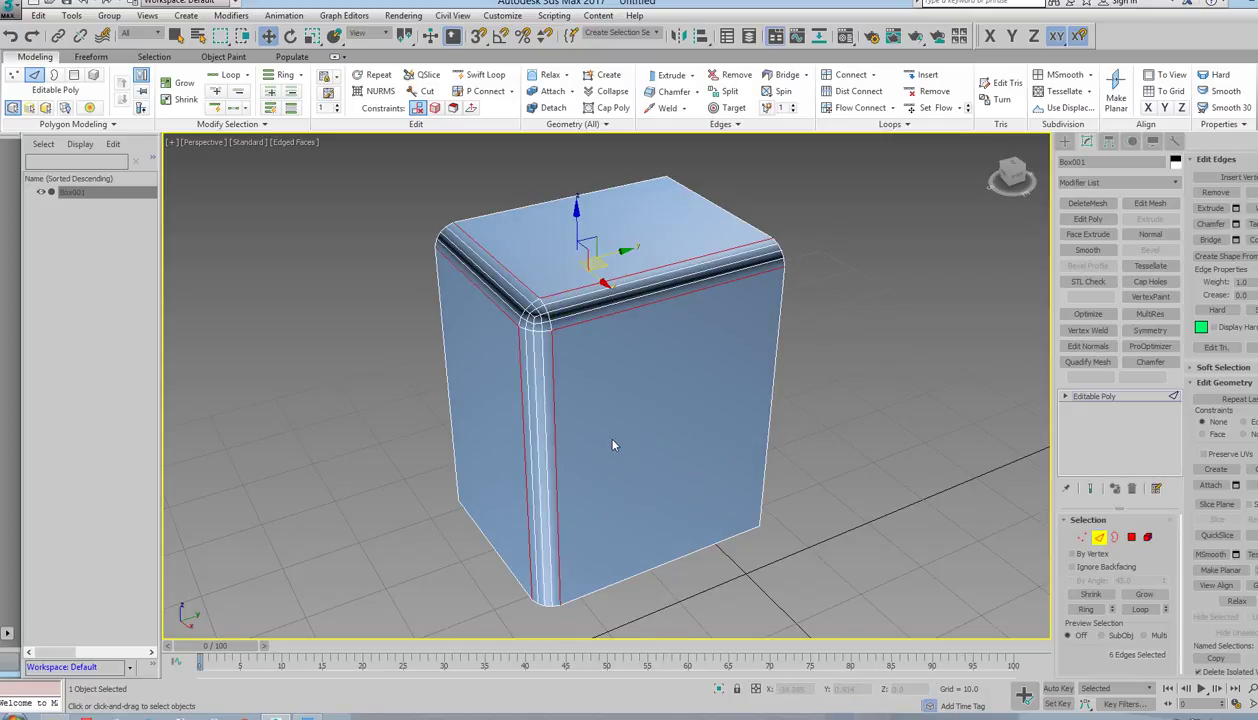
mouse_move(614, 446)
middle_mouse_down("alt")
mouse_move(562, 422)
mouse_move(618, 436)
middle_mouse_up("alt")
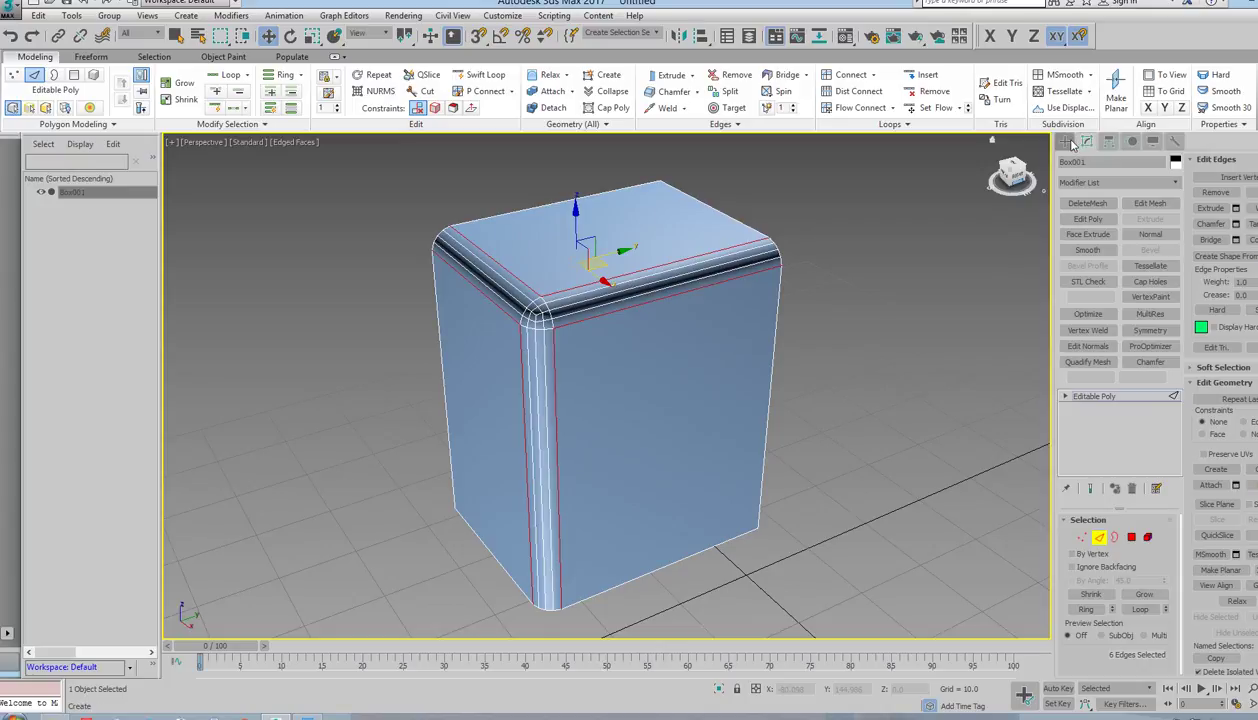
Drag out a small second box, Box002, beside the large box.
left_click(1066, 142)
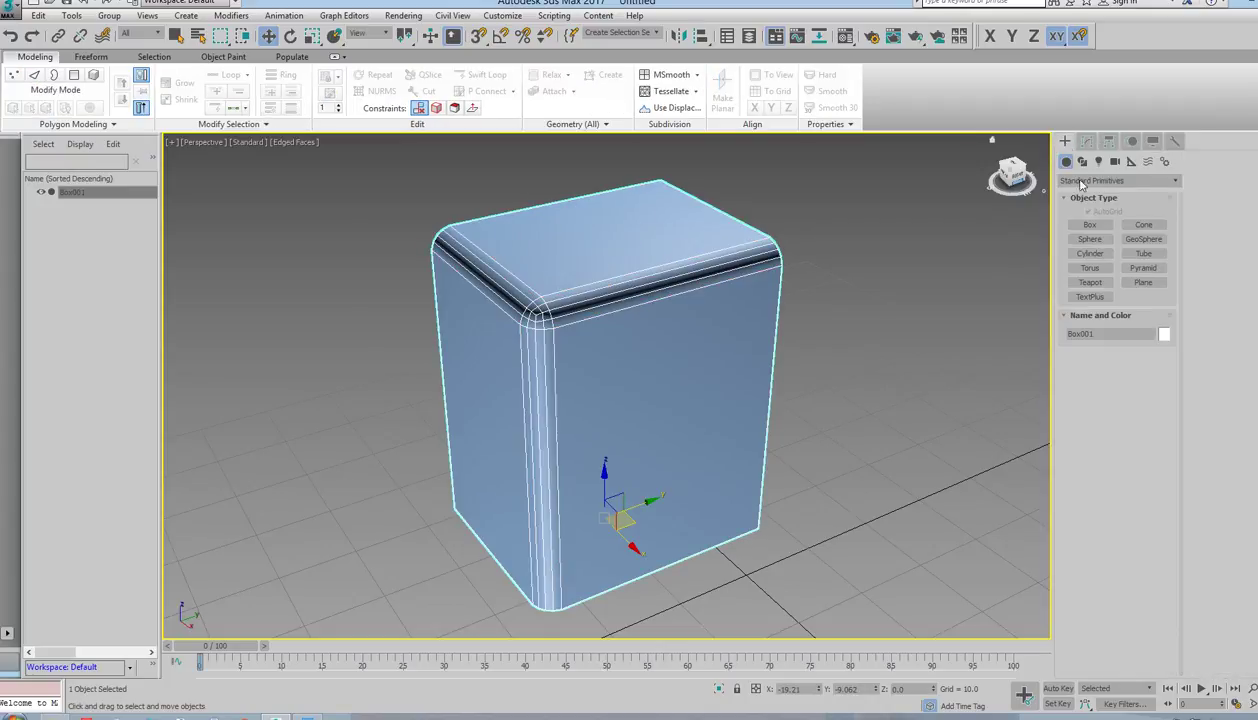
left_click(1093, 229)
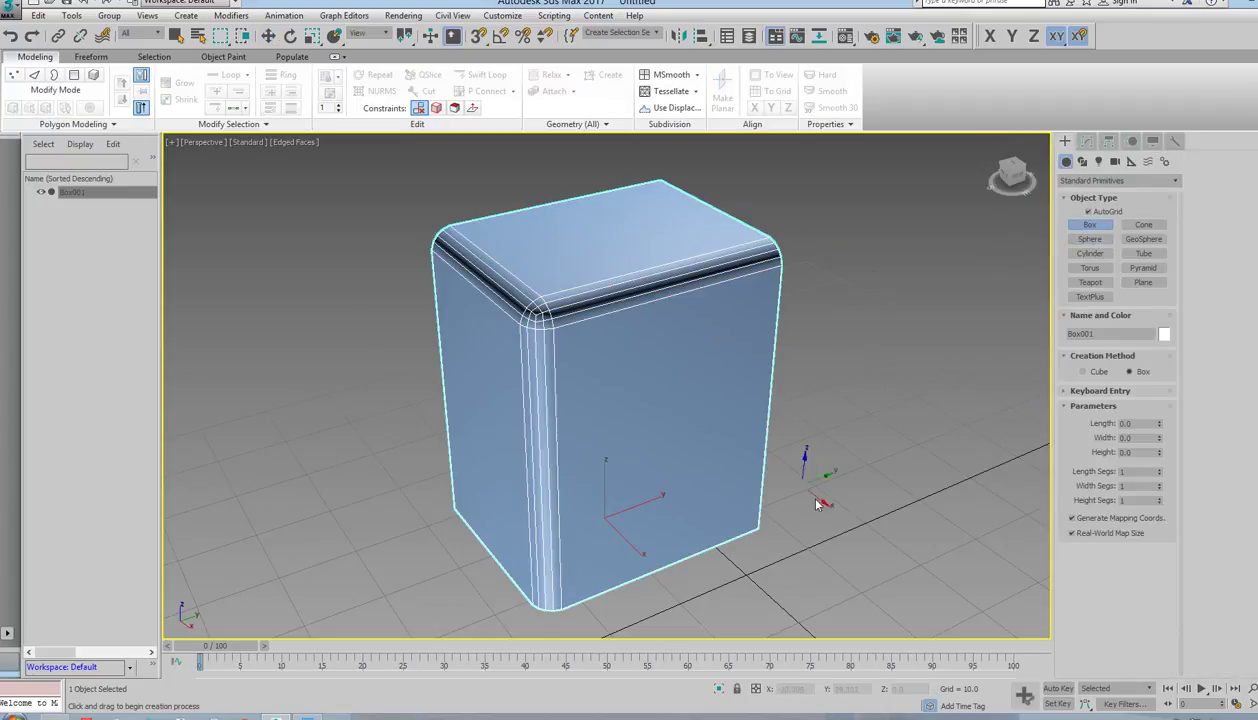
scroll(797, 523, "down", 2)
left_click_drag(778, 537, 765, 575)
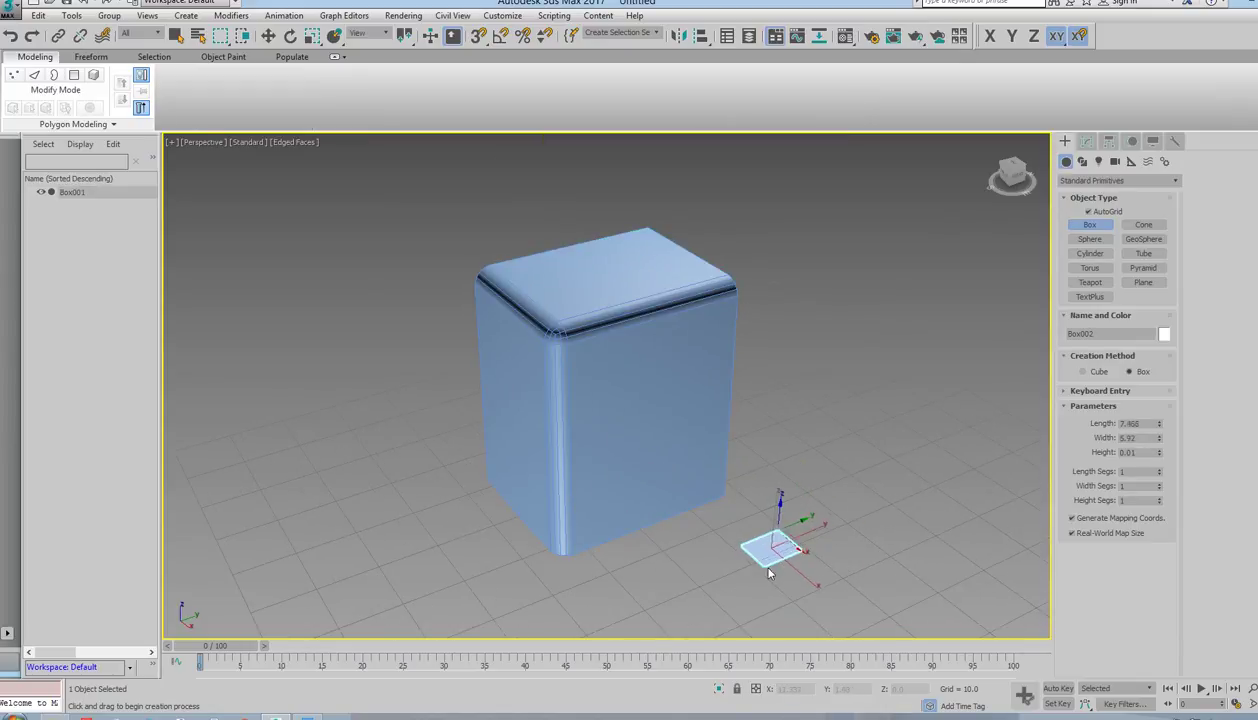
left_click(790, 525)
right_click(787, 524)
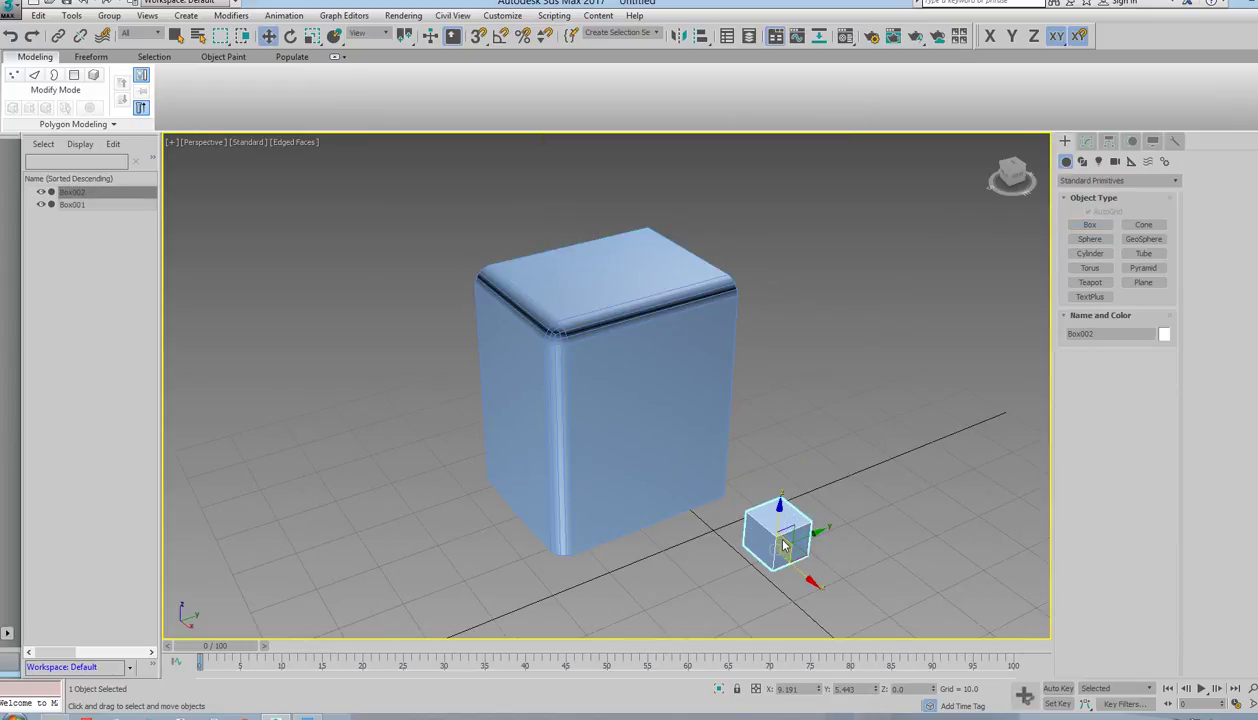
Convert Box002 to an Editable Poly.
right_click(785, 545)
mouse_move(833, 687)
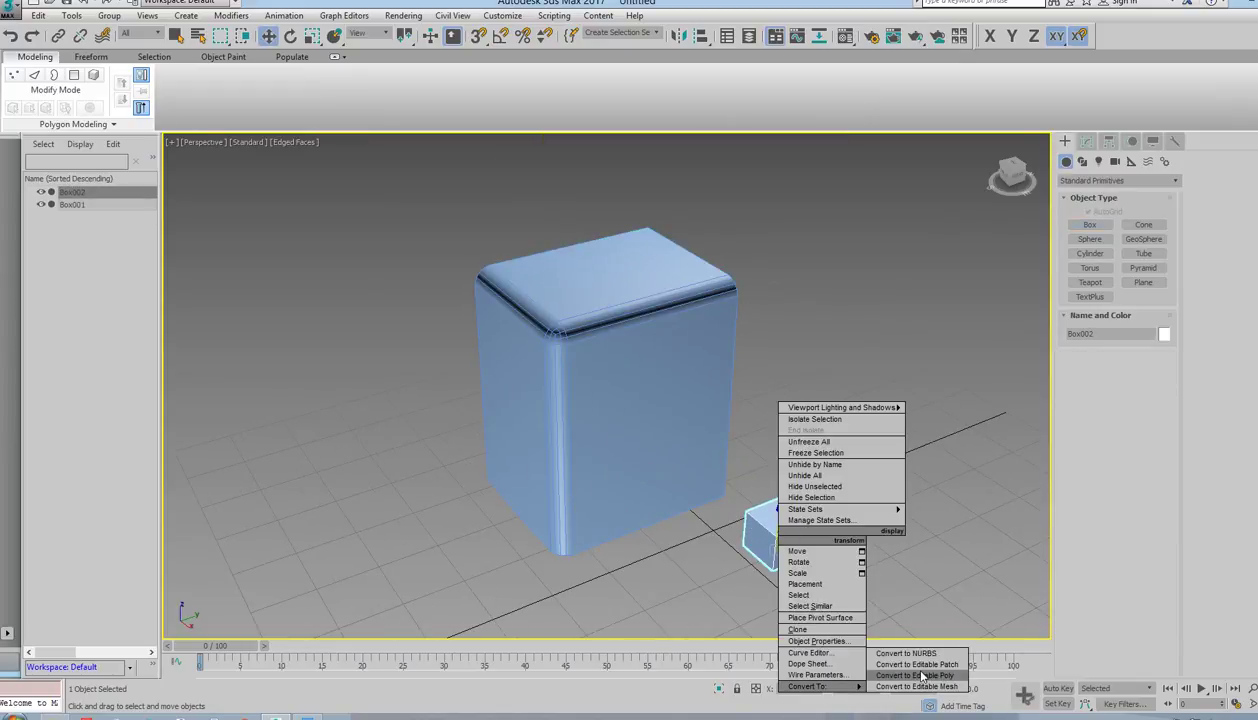
left_click(921, 676)
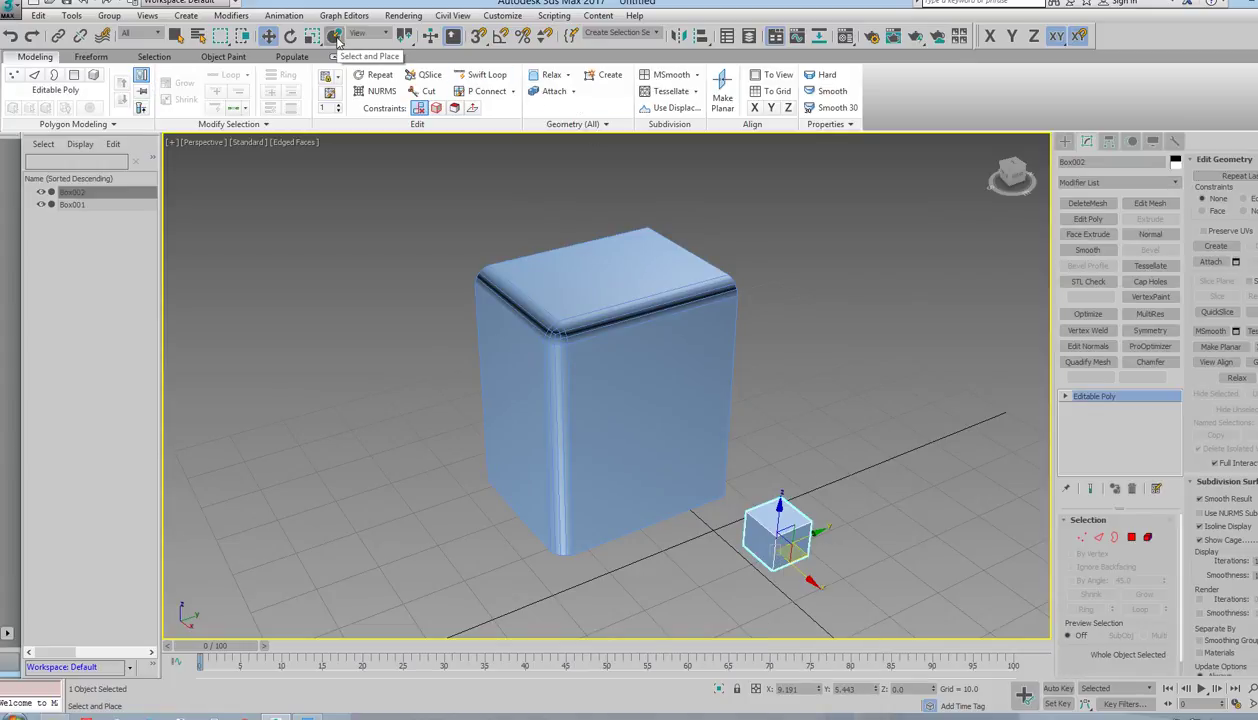
With Select and Place, enable Use Base As Pivot and Pillow Mode, resting Box002 against the large box.
left_click(336, 37)
right_click(336, 37)
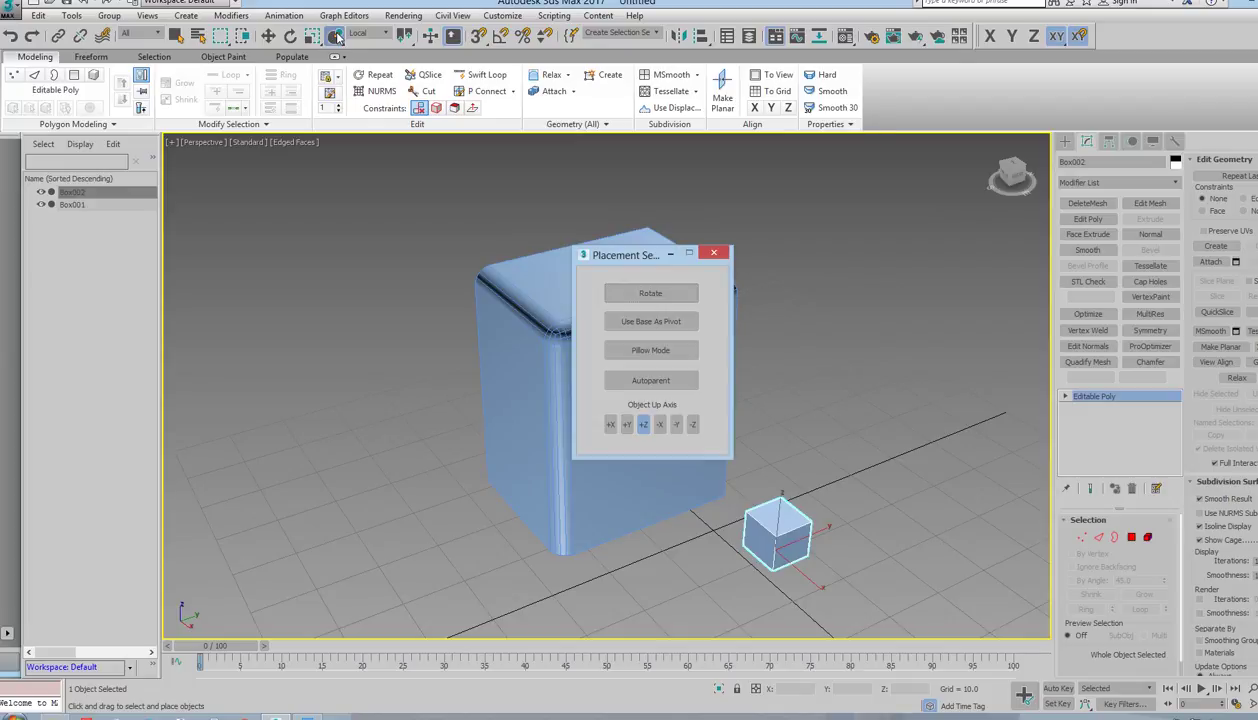
left_click(649, 321)
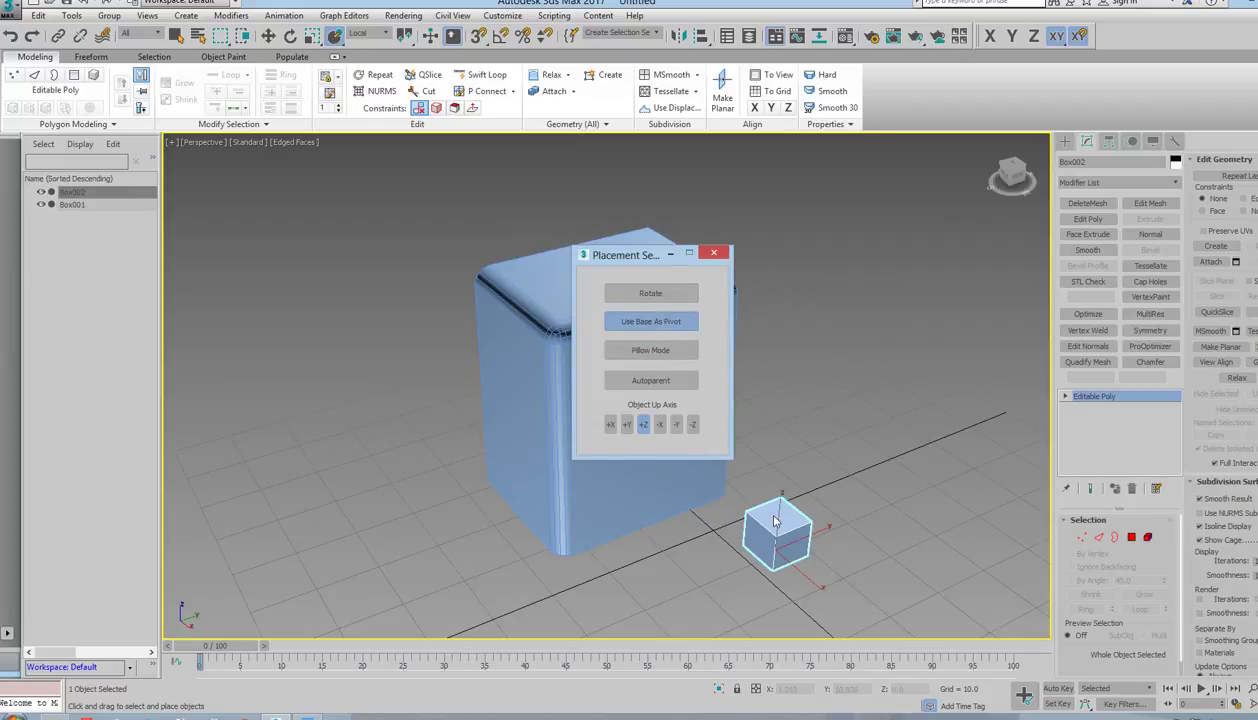
left_click_drag(778, 531, 505, 418)
left_click(651, 350)
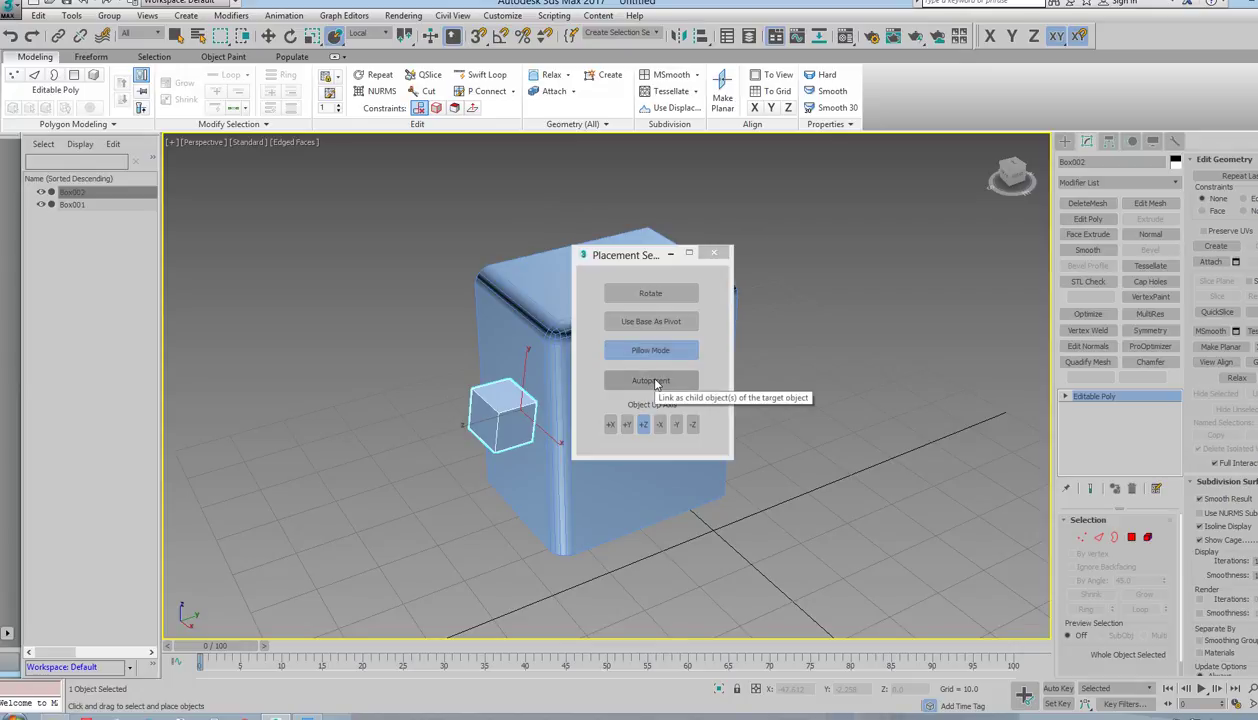
Enable Autoparent, seat Box002 on the large box's top near its upper-left edge, then disable Pillow Mode.
left_click(651, 380)
left_click_drag(500, 418, 608, 258)
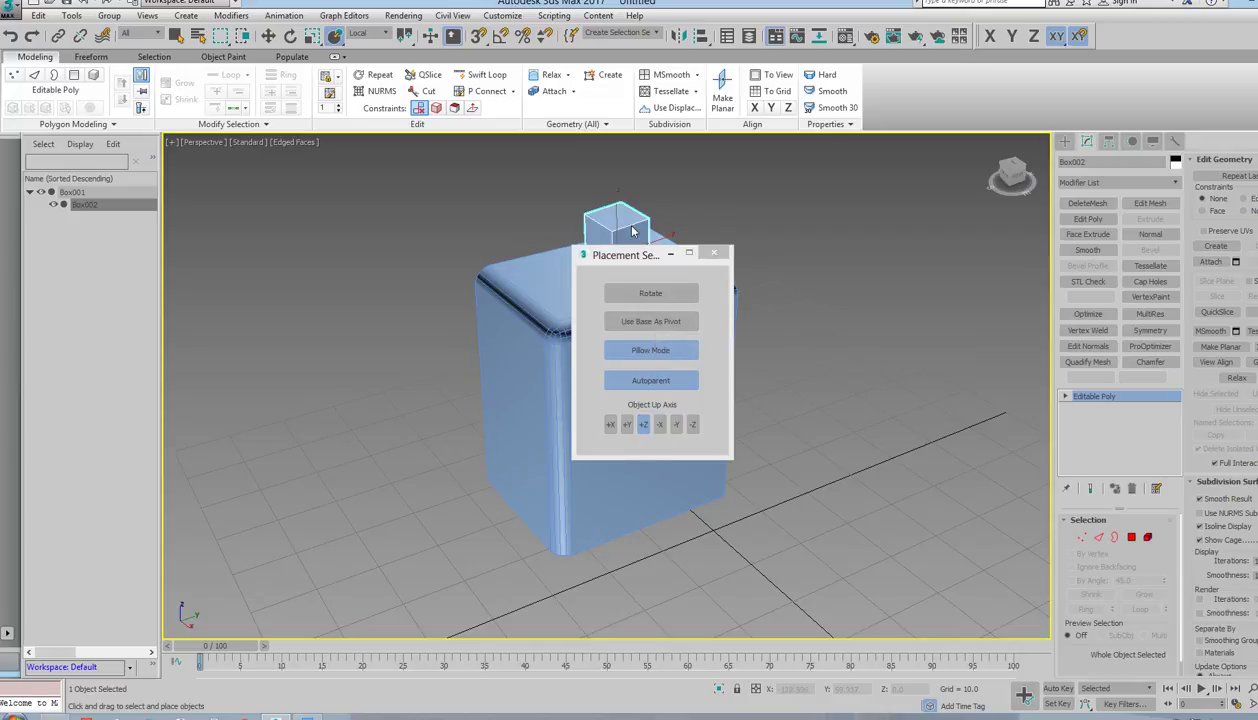
left_click_drag(617, 225, 564, 279)
left_click(650, 350)
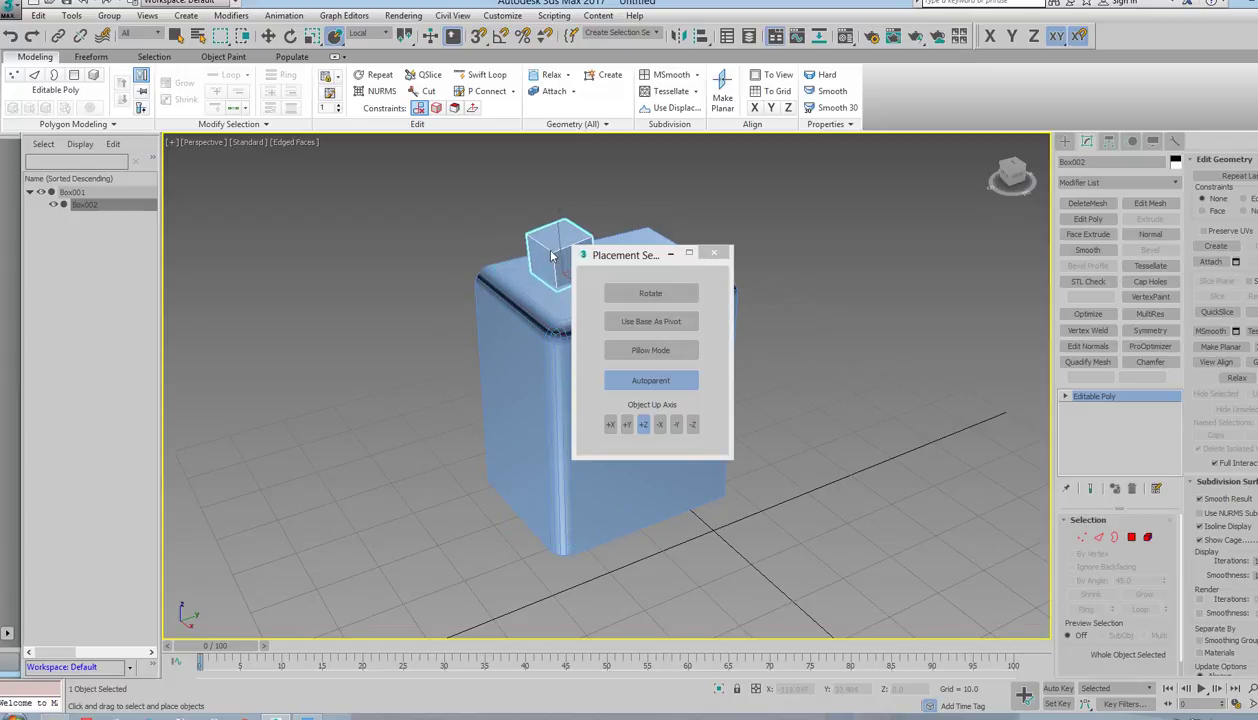
Move Box002 left off the large box with Select and Move.
left_click(275, 34)
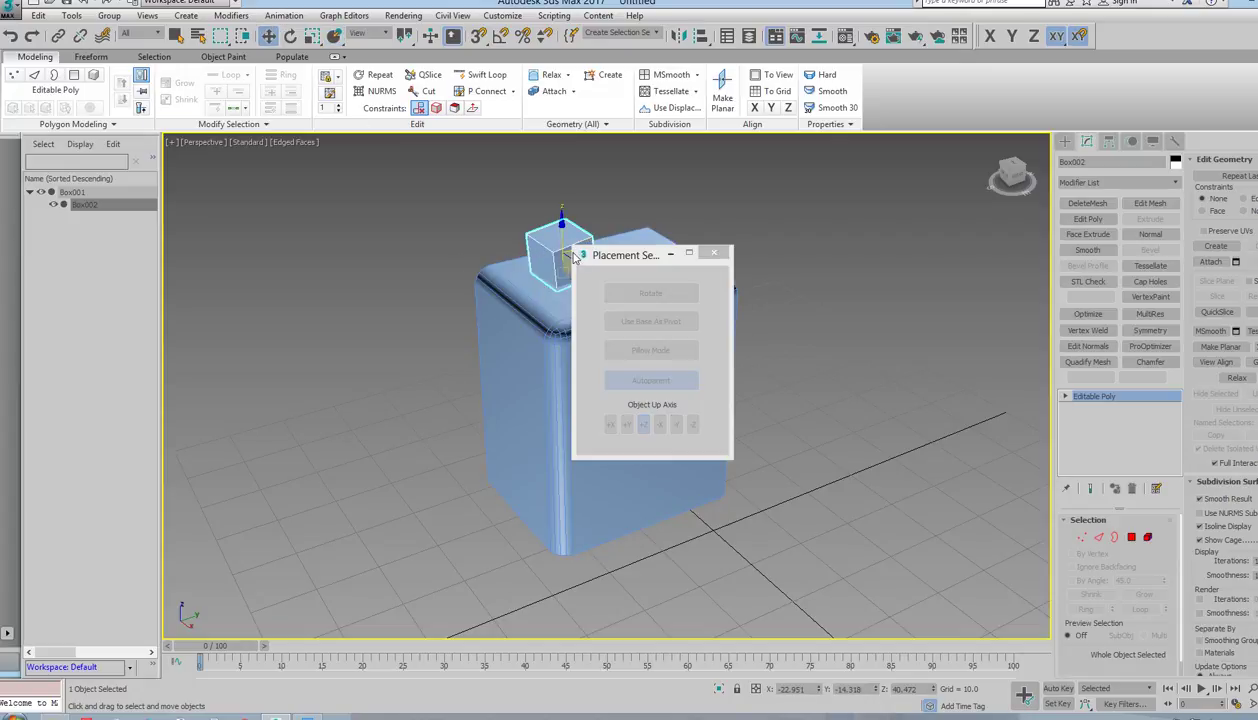
left_click_drag(643, 256, 743, 257)
left_click_drag(572, 250, 365, 305)
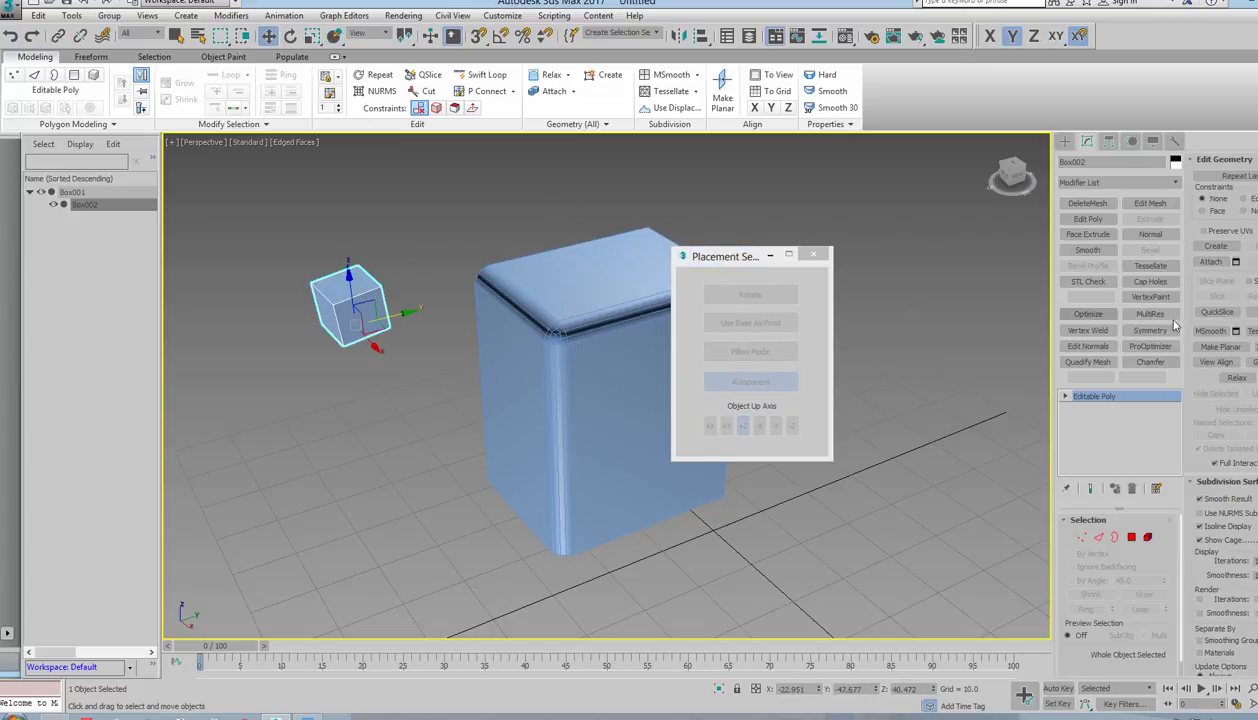
Create a Sphere in front of the box and convert it to Editable Poly.
left_click(1065, 142)
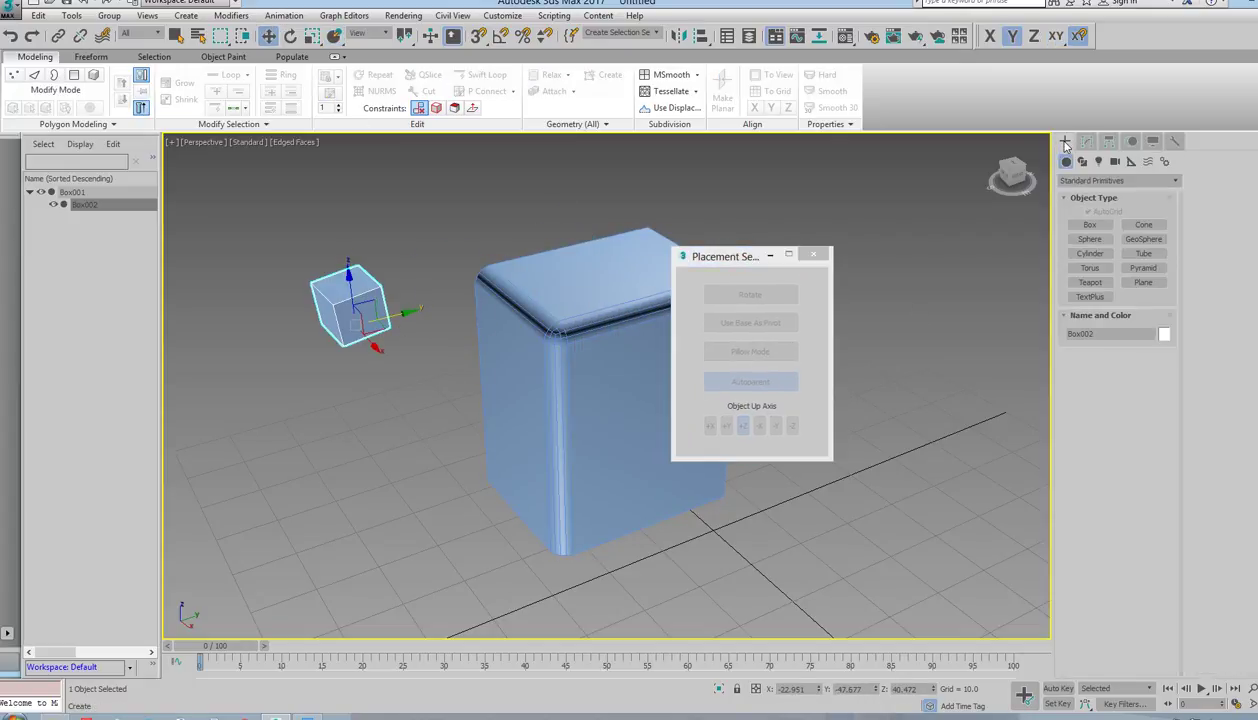
left_click(1092, 239)
left_click_drag(402, 537, 420, 532)
right_click(416, 531)
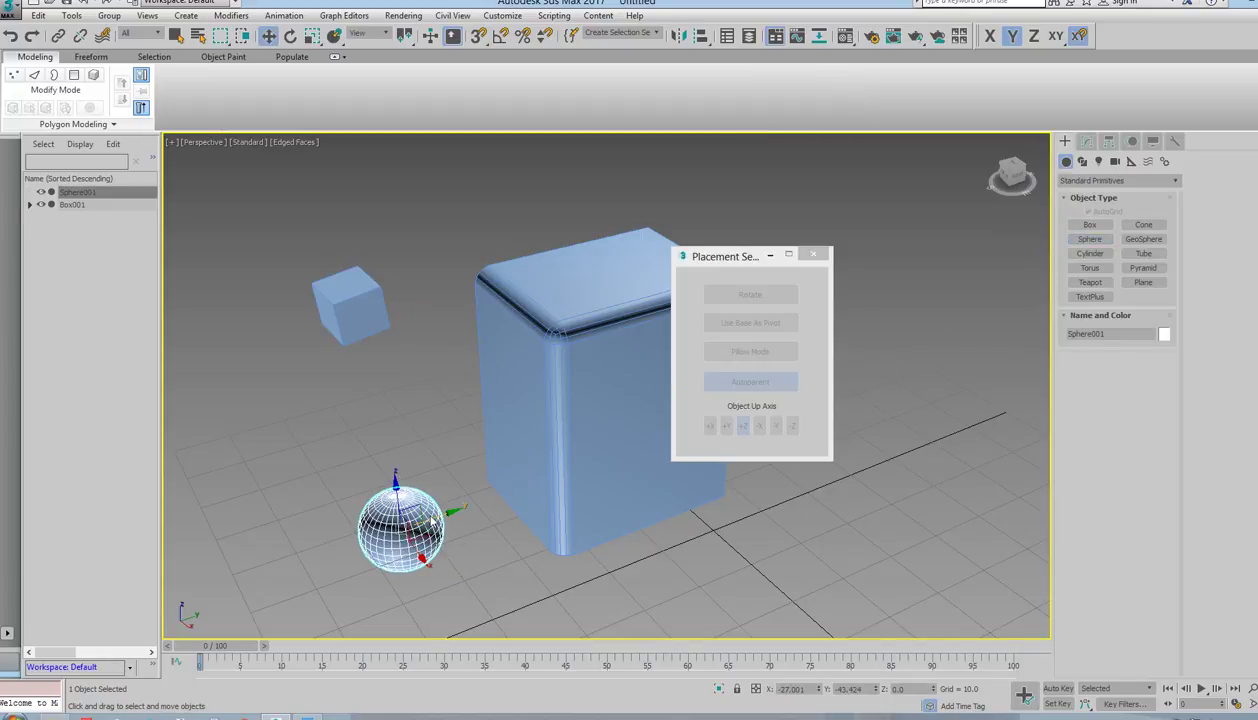
right_click(416, 531)
mouse_move(495, 679)
left_click(560, 656)
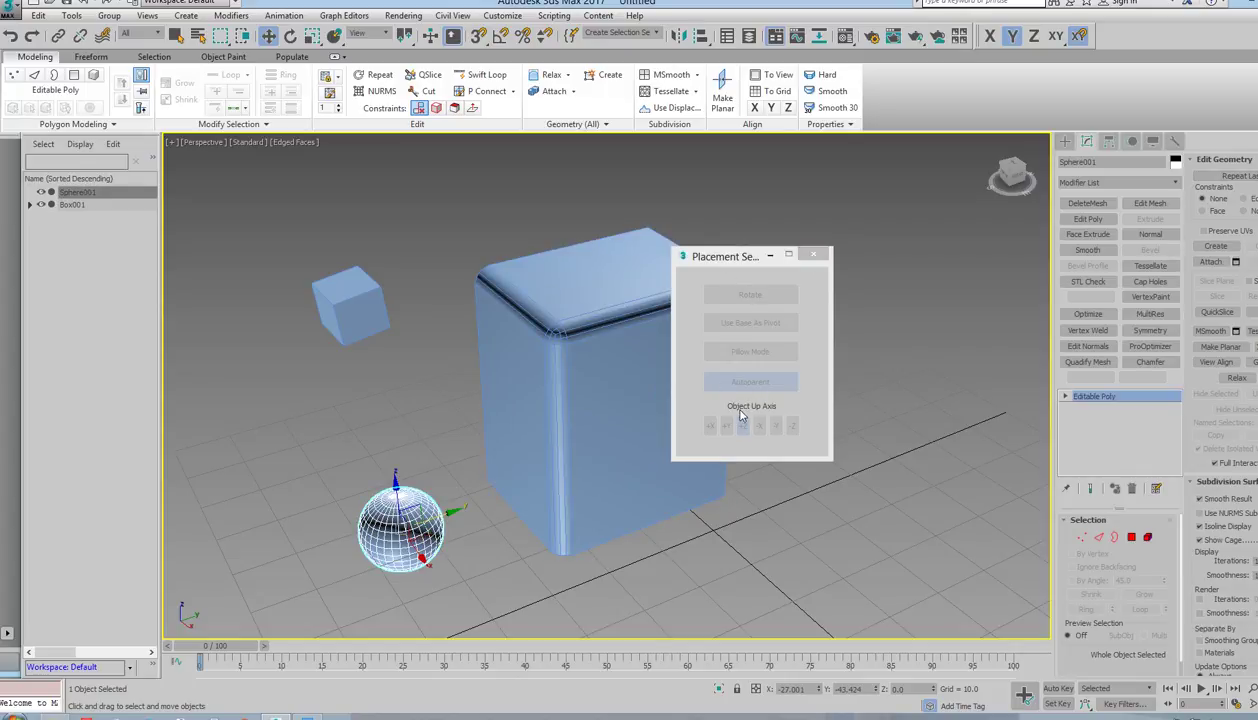
left_click(820, 254)
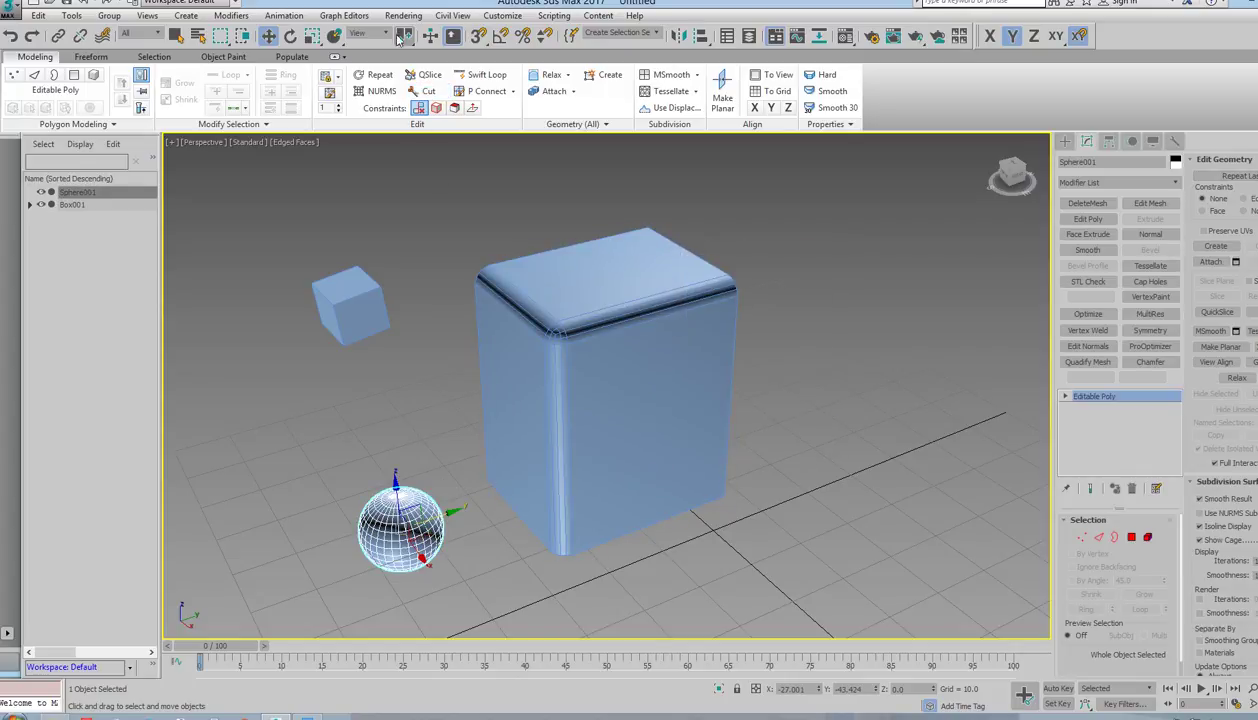
With Autoparent on, place Sphere001 into the big box's front face and Box002 onto its side.
right_click(334, 36)
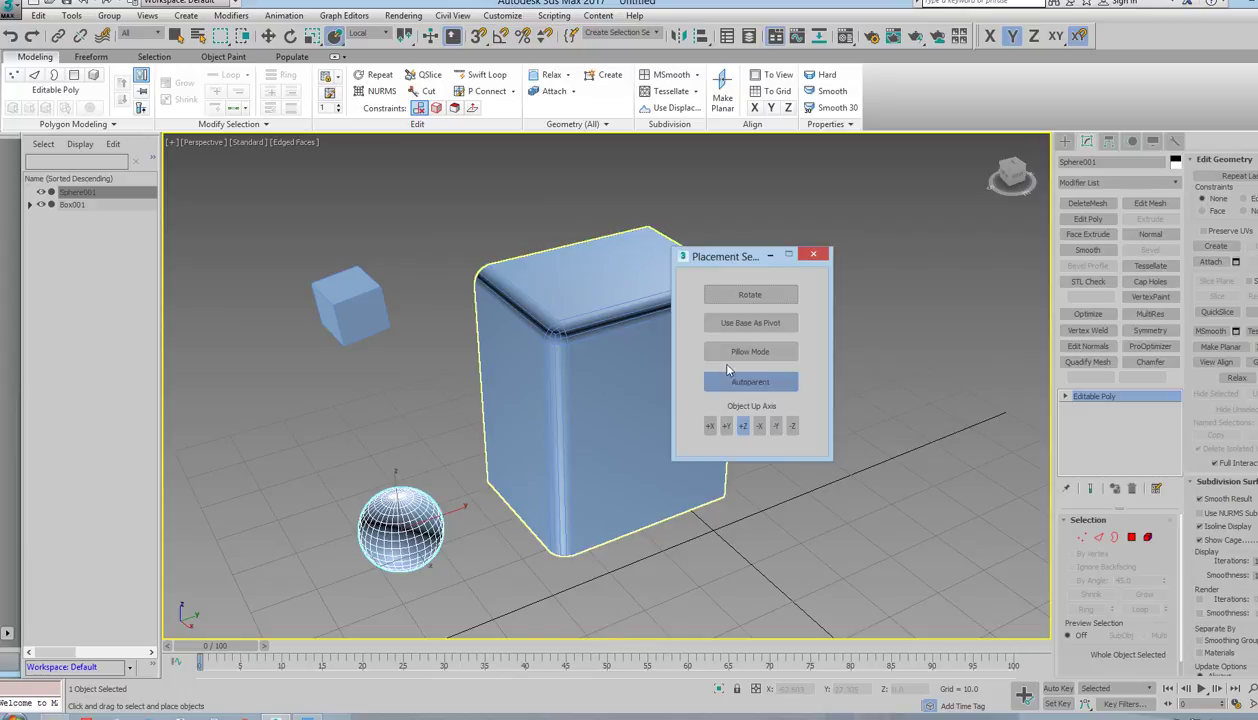
left_click(750, 381)
left_click_drag(405, 522, 598, 266)
left_click(344, 318)
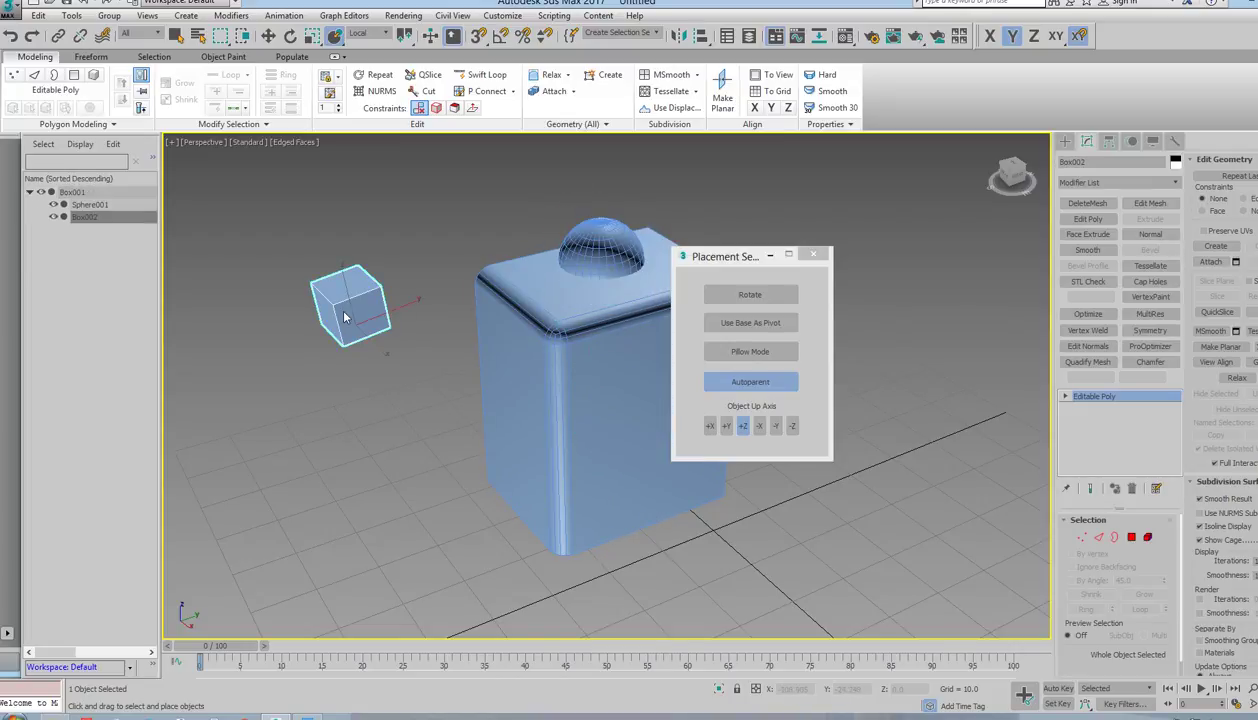
left_click_drag(344, 318, 505, 405)
left_click_drag(630, 246, 650, 445)
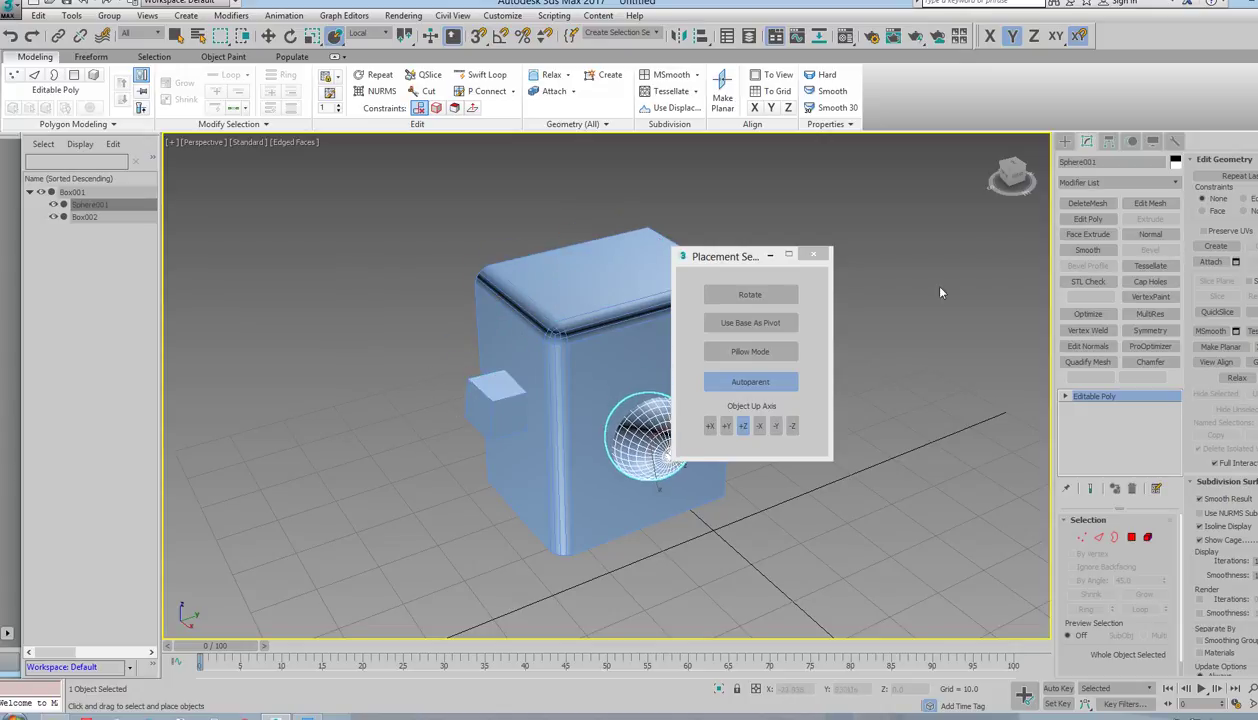
left_click(815, 255)
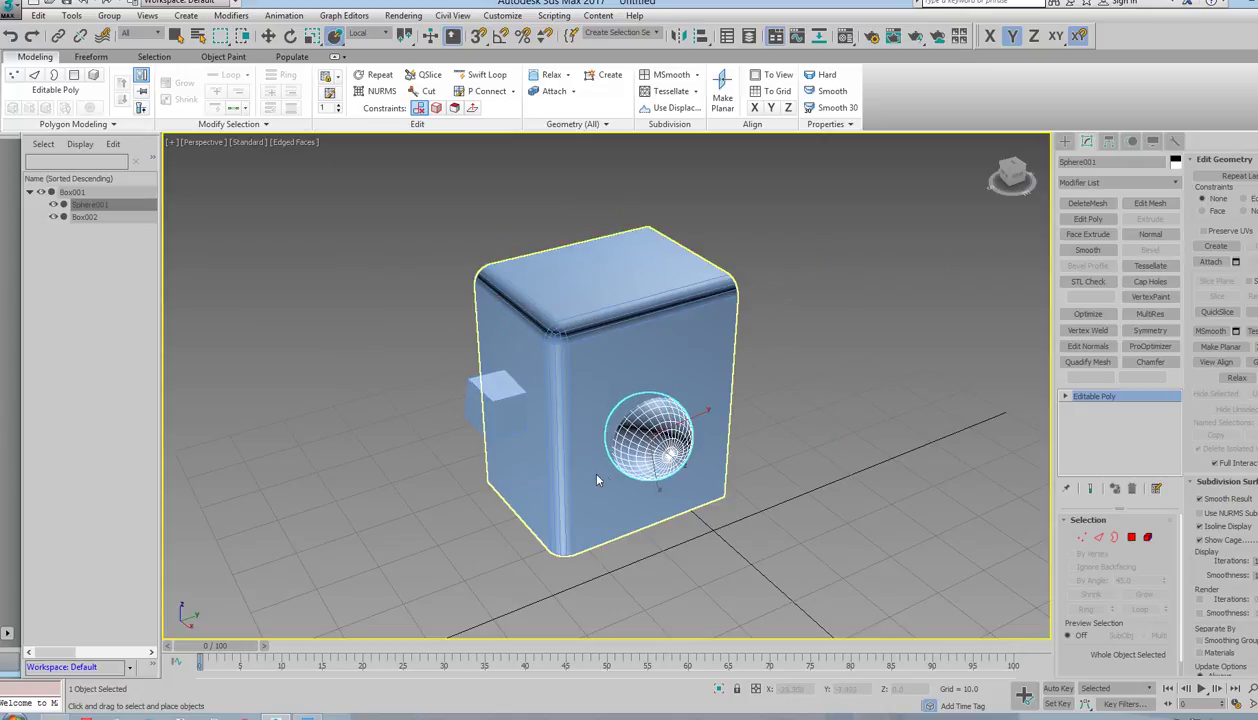
middle_click_drag(713, 487, 609, 435, "alt")
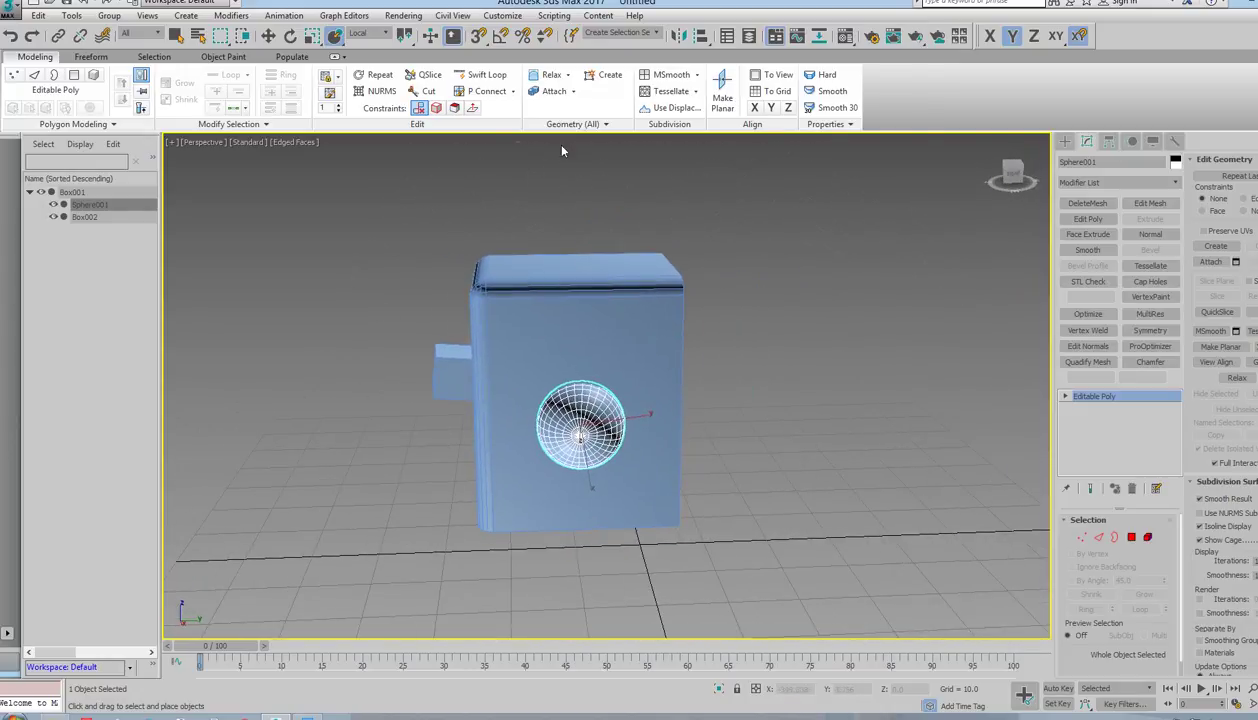
Open the Preferences Interaction Mode tab, keeping Maya as the interaction style.
left_click(501, 16)
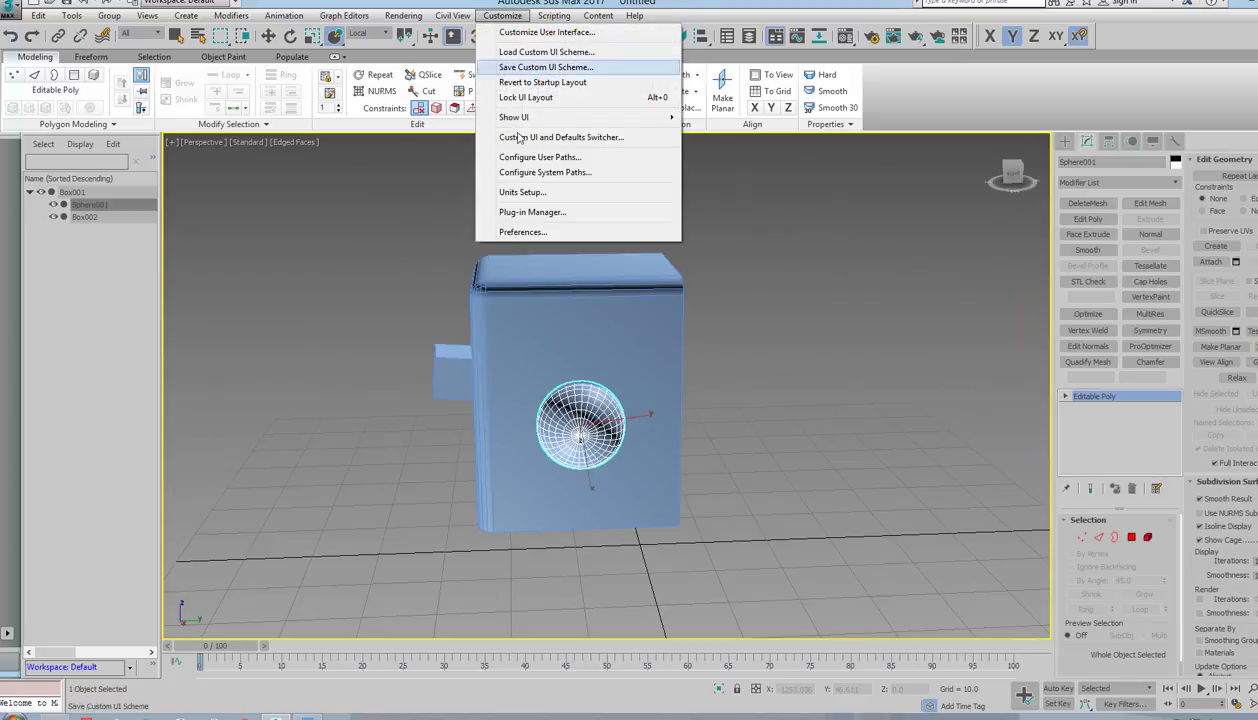
left_click(517, 236)
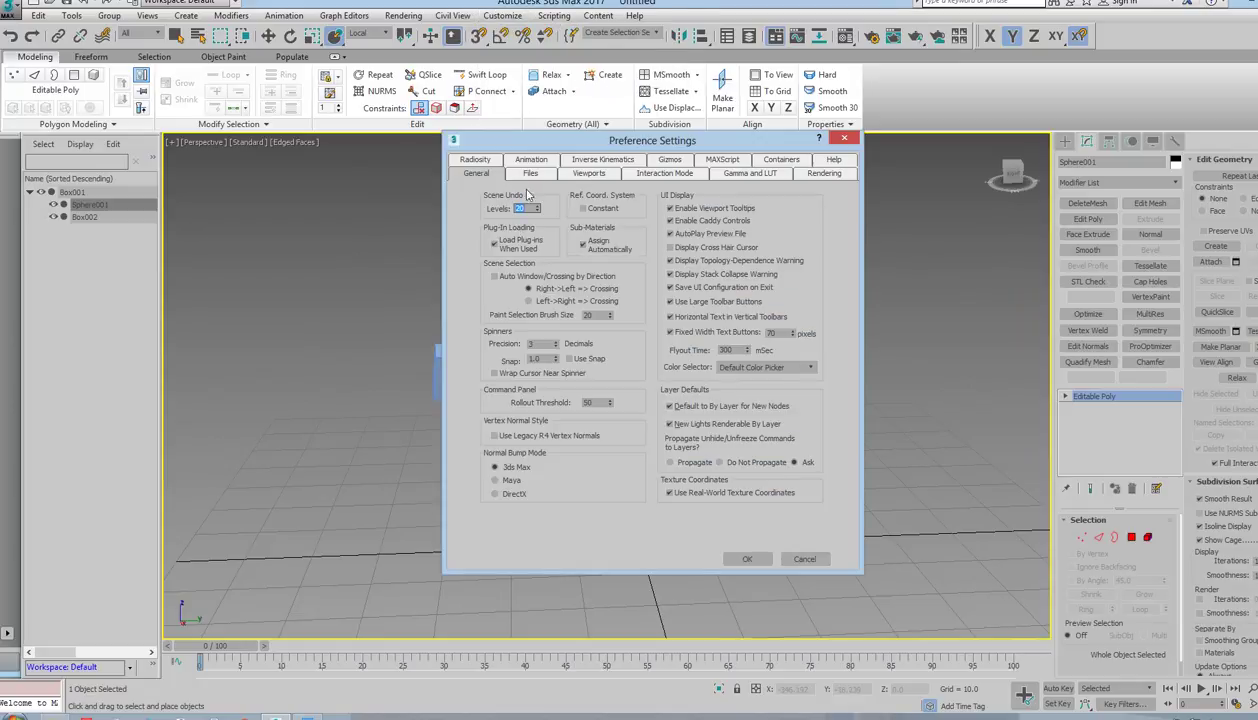
left_click(666, 174)
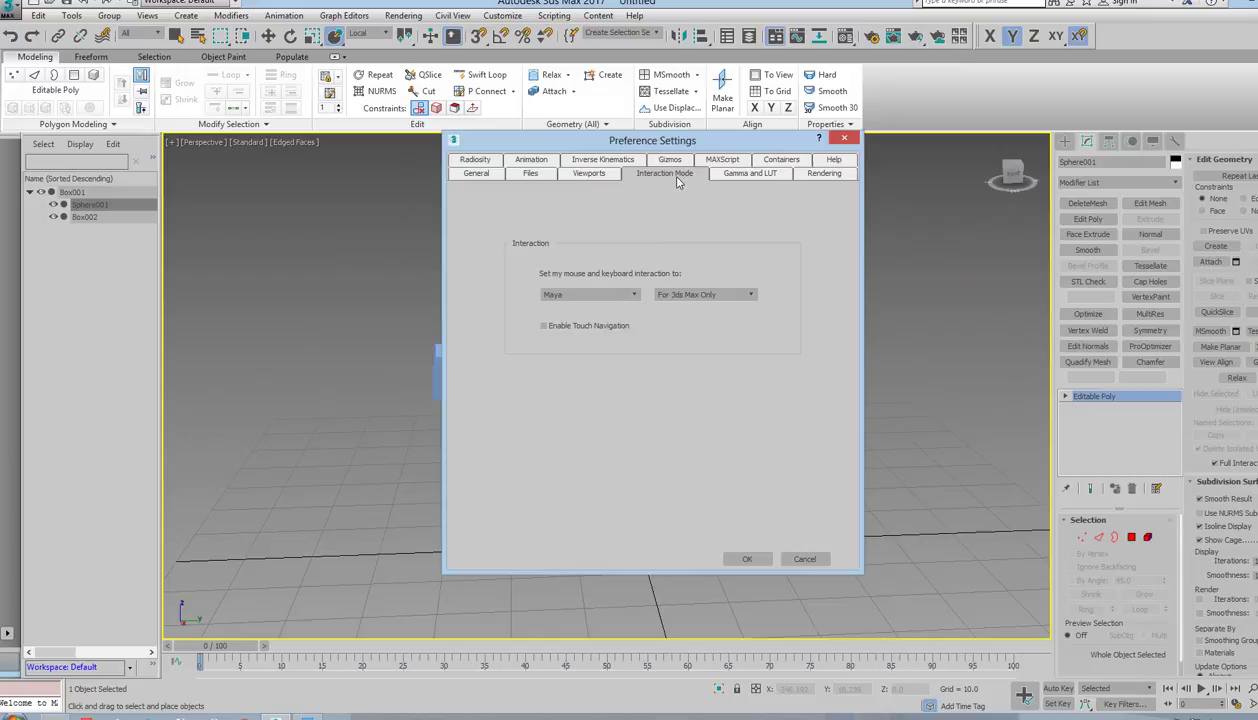
left_click(582, 298)
left_click(577, 300)
Close Preferences and zoom and orbit around the sphere embedded in the box's front face.
left_click(749, 559)
scroll(651, 410, "up", 5)
scroll(651, 410, "down", 5)
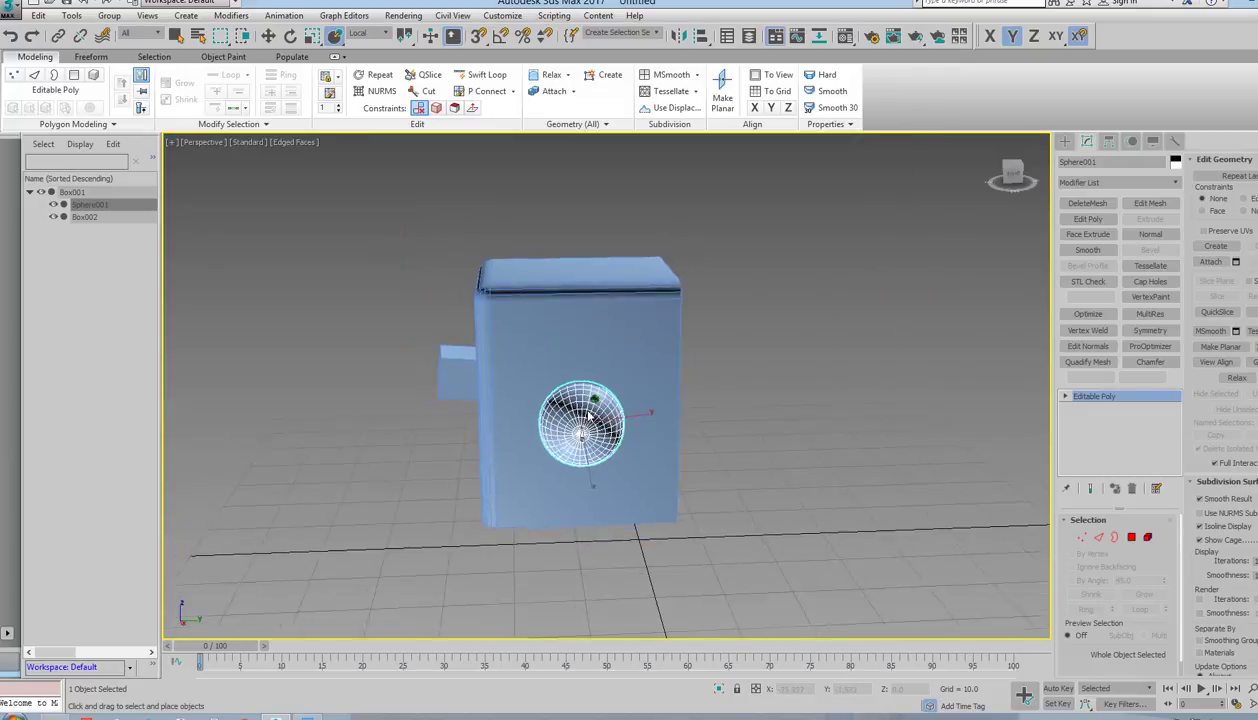
scroll(582, 420, "up", 5)
scroll(590, 418, "down", 5)
scroll(605, 413, "up", 6)
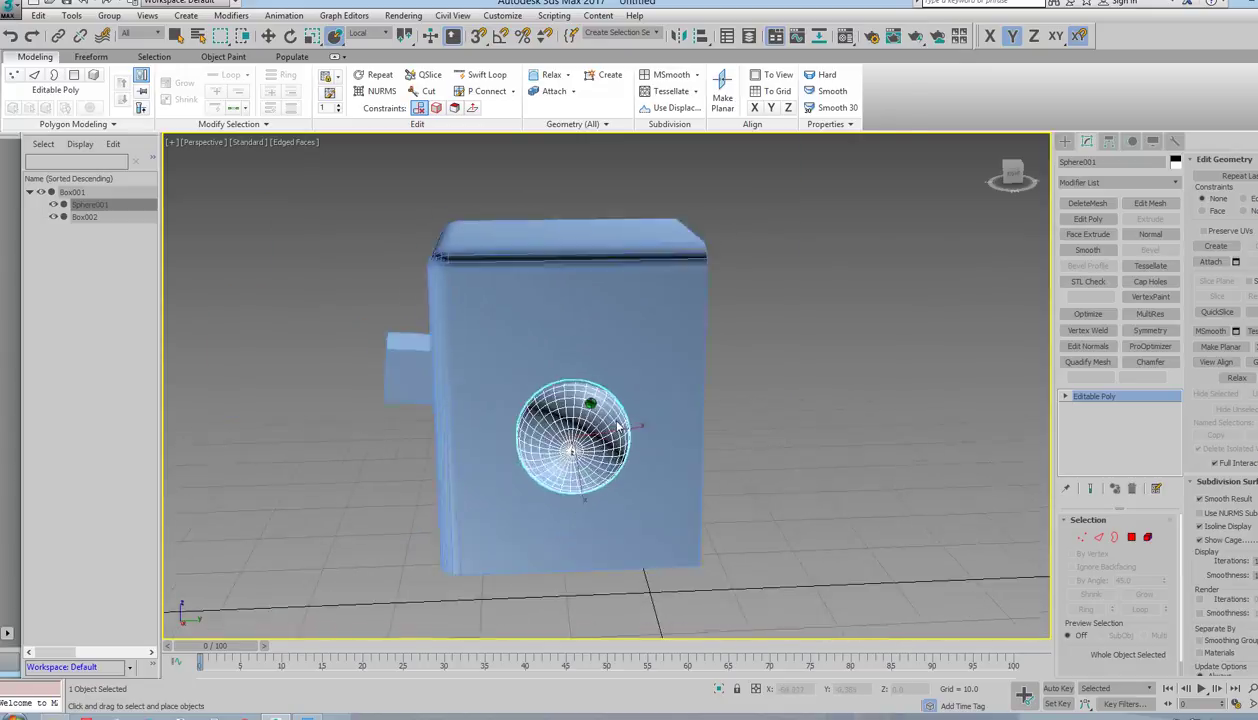
scroll(620, 430, "down", 6)
scroll(600, 428, "up", 6)
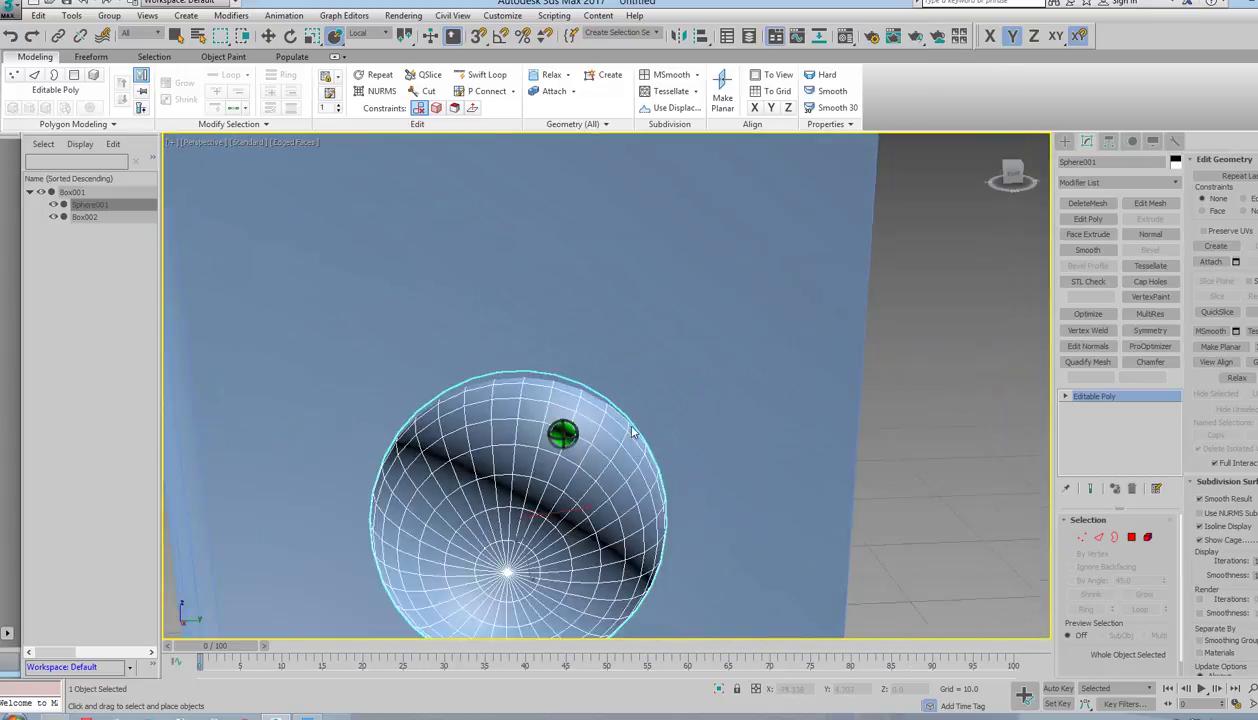
scroll(580, 429, "down", 5)
scroll(560, 420, "down", 2)
scroll(528, 414, "up", 7)
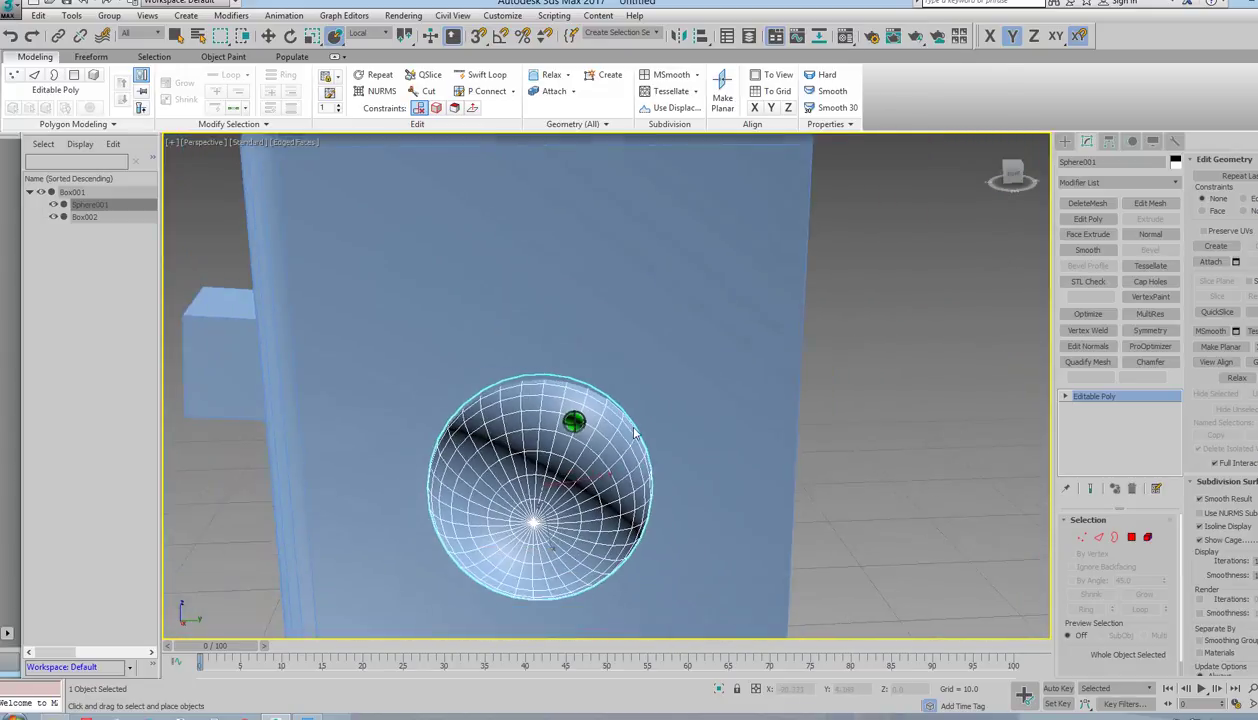
scroll(650, 430, "up", 3)
scroll(657, 432, "down", 7)
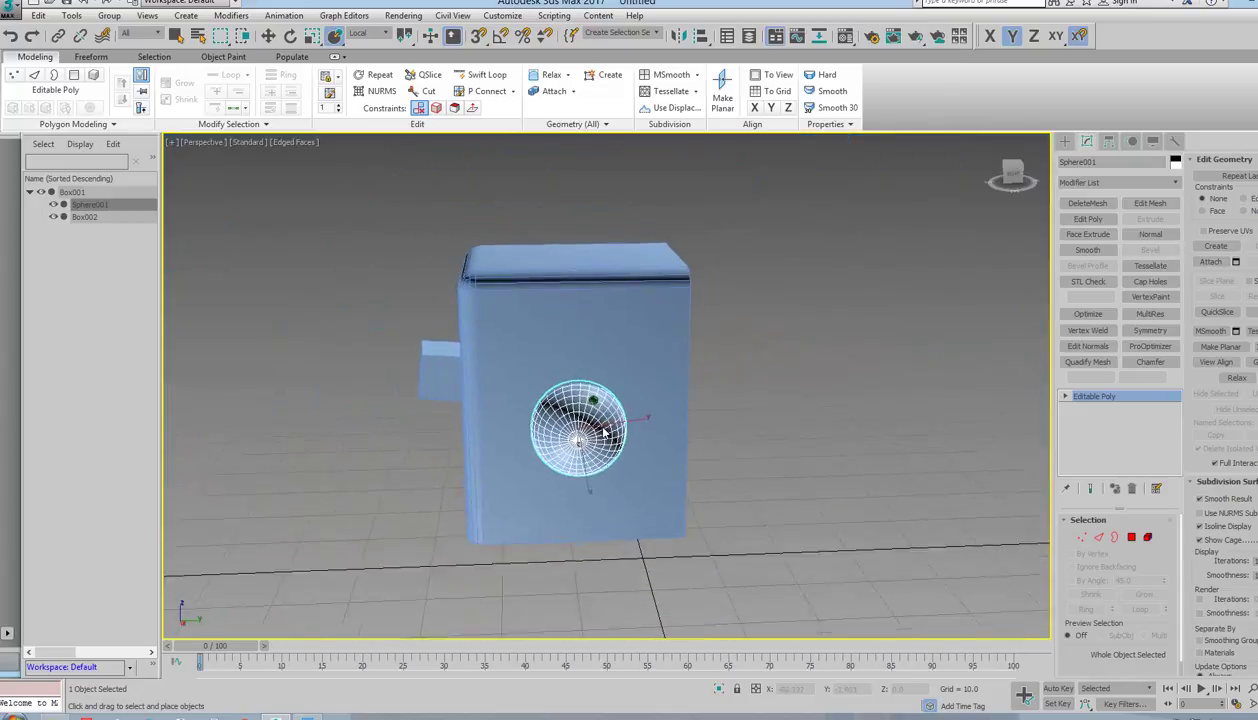
scroll(640, 433, "up", 4)
scroll(640, 432, "up", 3)
scroll(630, 431, "down", 6)
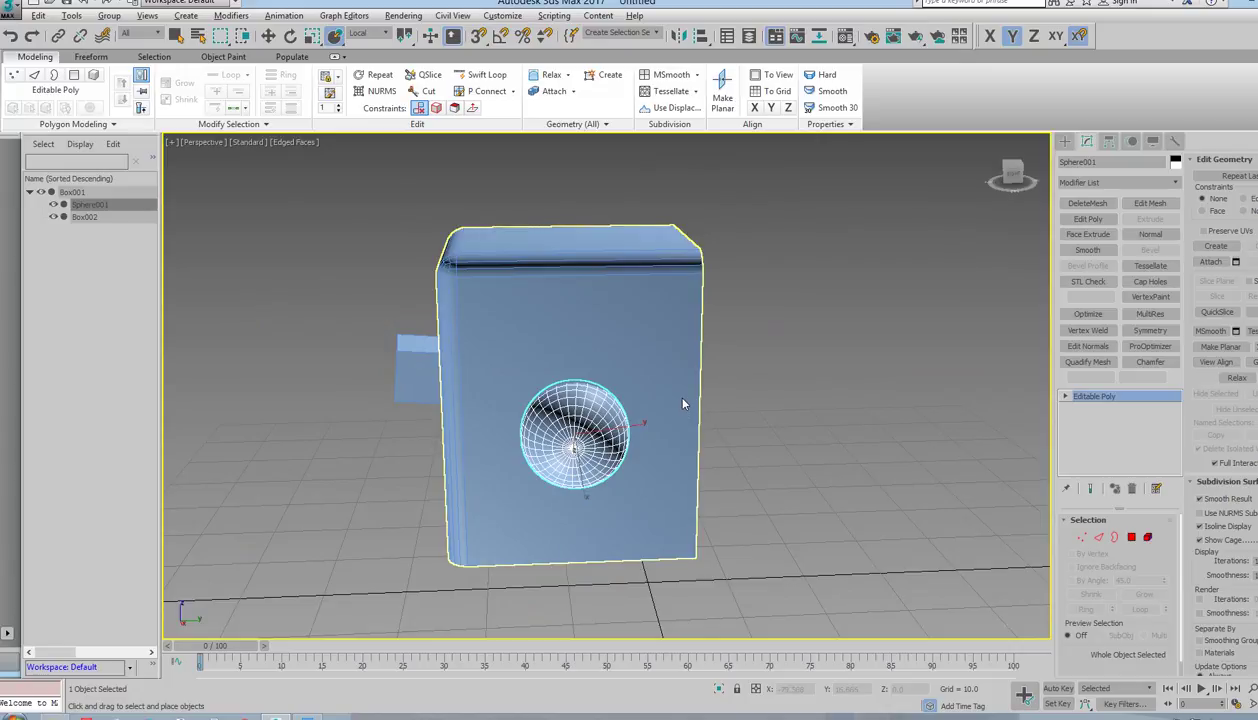
mouse_move(683, 404)
middle_mouse_down("alt")
mouse_move(486, 371)
mouse_move(736, 416)
mouse_move(558, 436)
mouse_move(806, 435)
mouse_move(719, 458)
mouse_move(466, 407)
mouse_move(578, 372)
mouse_move(672, 392)
middle_mouse_up("alt")
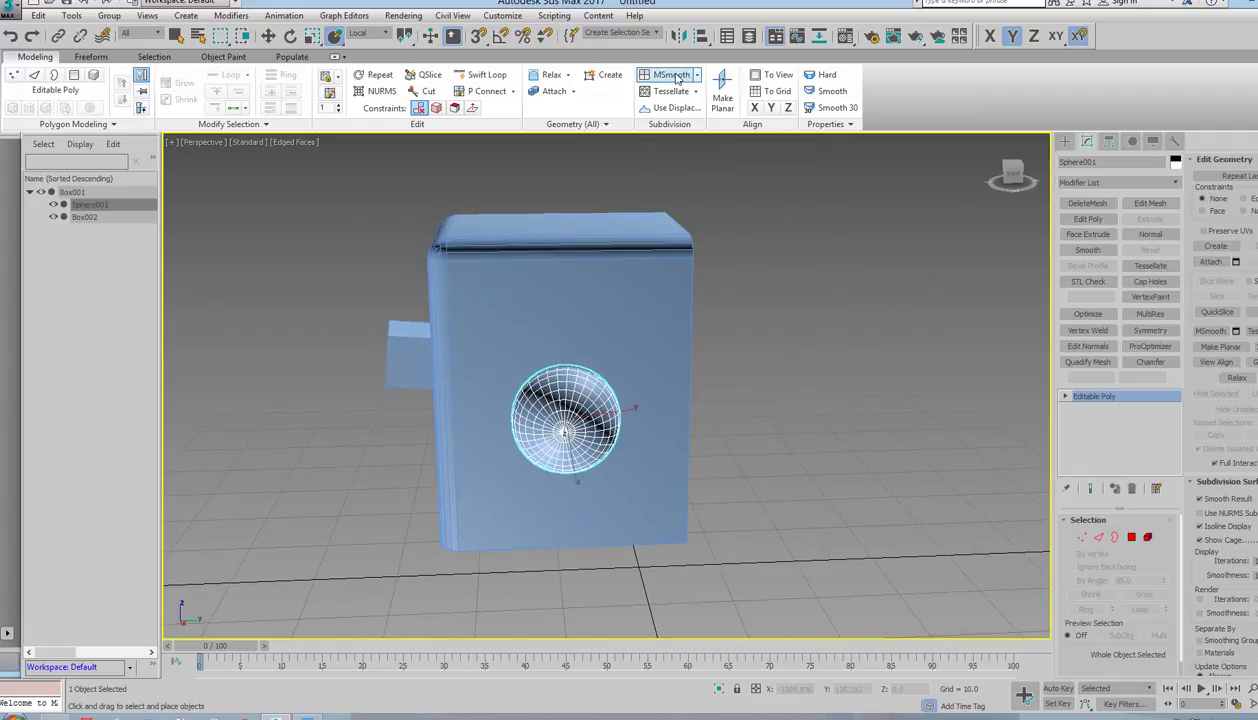
middle_click_drag(728, 351, 674, 257, "alt")
Move Box002 and Sphere001 left so they sit beside the large box.
left_click(674, 258)
left_click(455, 352)
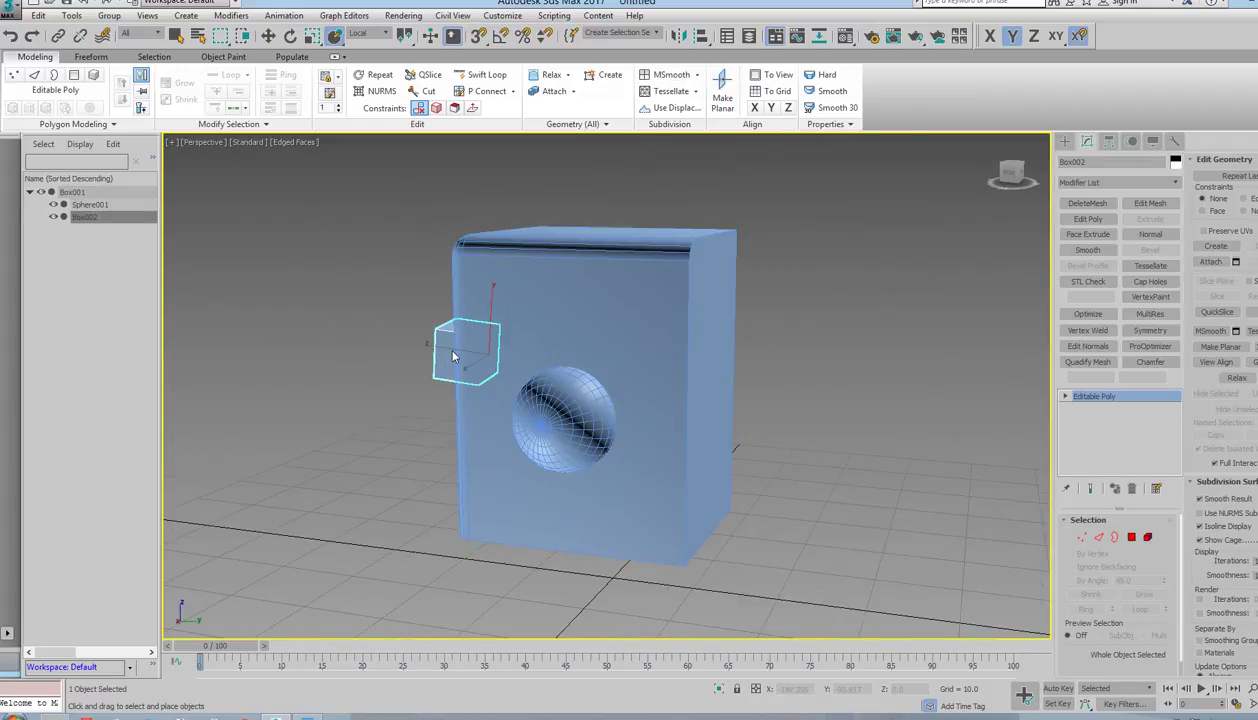
key("w")
left_click_drag(506, 350, 333, 340)
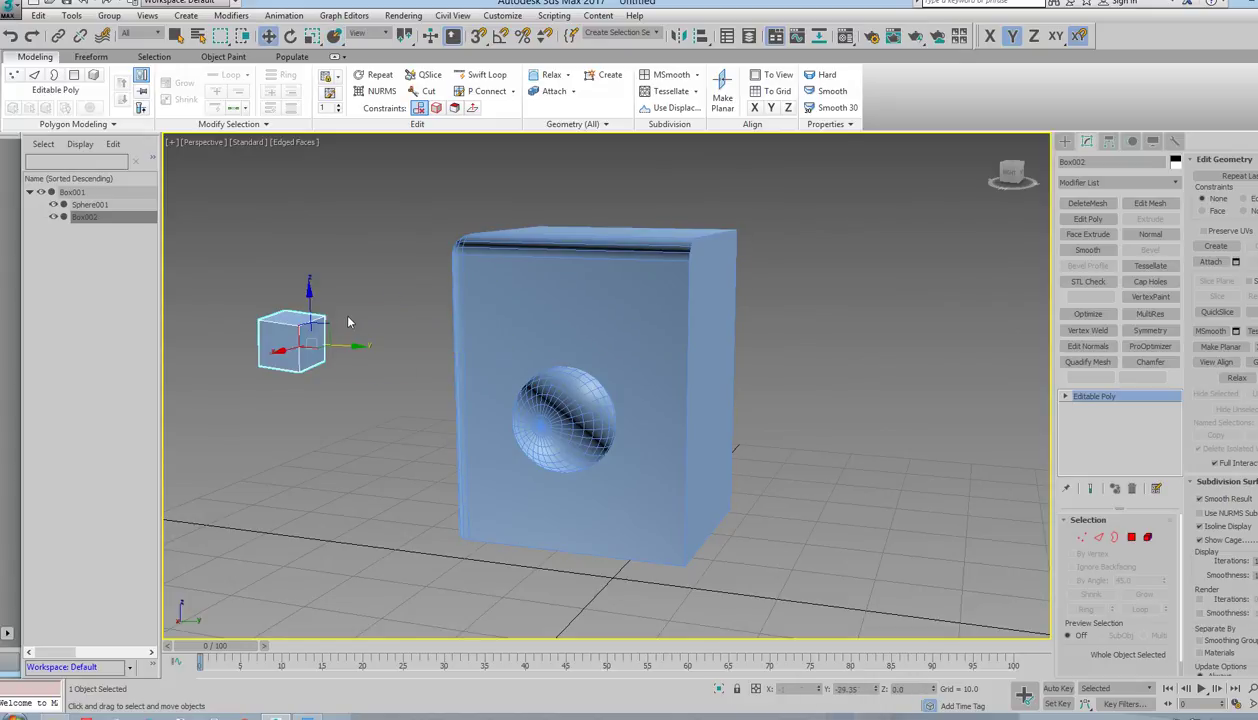
left_click(612, 425)
left_click_drag(565, 427, 367, 413)
Select the big box Box001 and start the Cut tool (Alt+C).
left_click(731, 247)
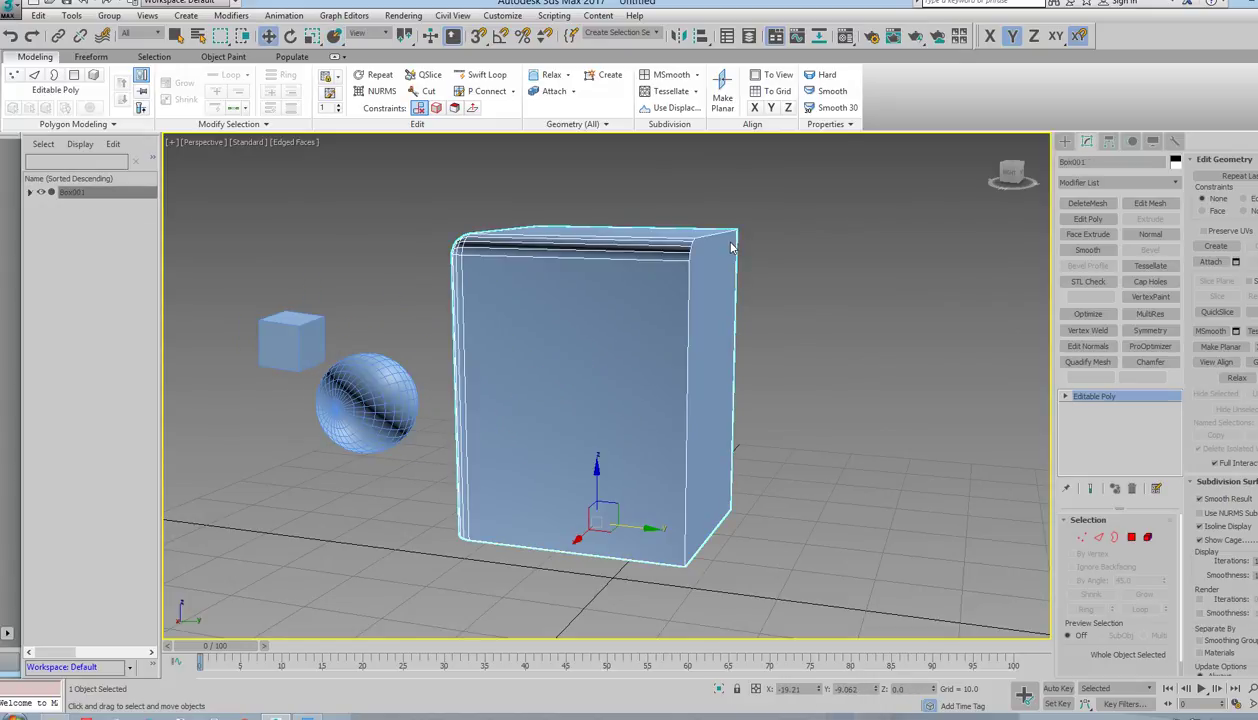
middle_click_drag(740, 267, 728, 266, "alt")
middle_click_drag(831, 293, 840, 295, "alt")
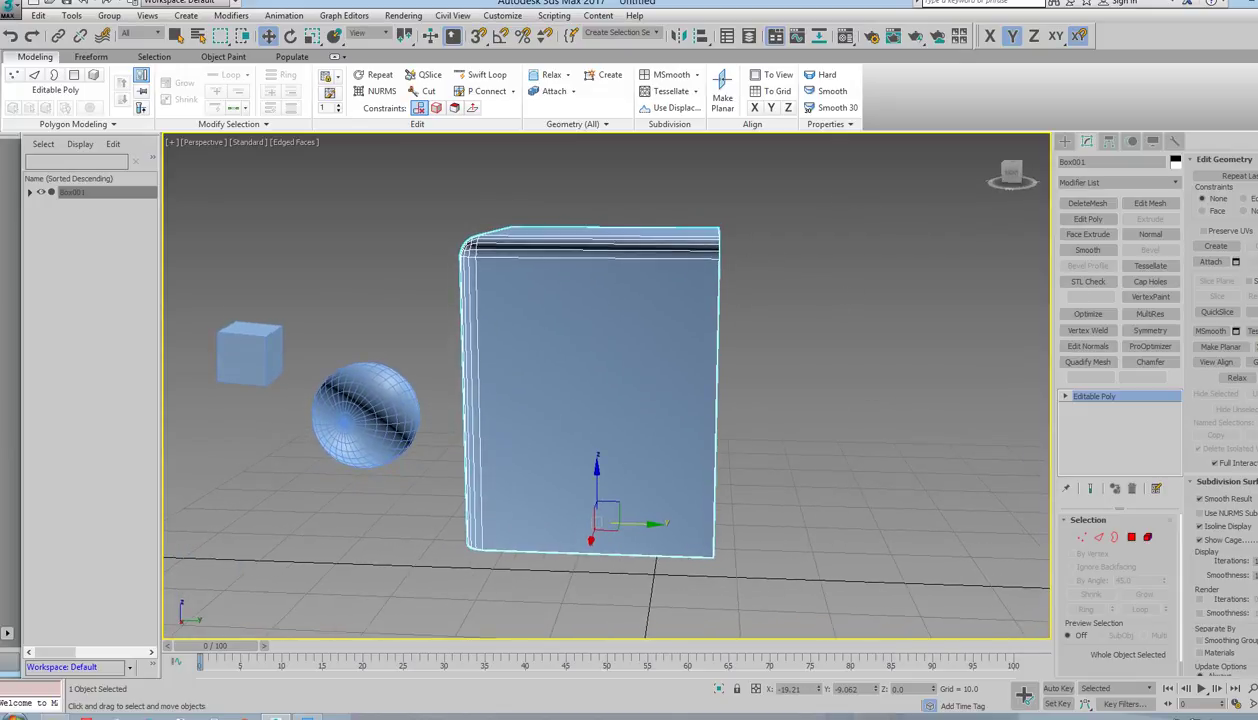
key("alt+c")
middle_click_drag(760, 296, 722, 238, "alt")
Connect a new vertical edge loop down the box's front and slide it right of the first loop.
right_click(708, 226)
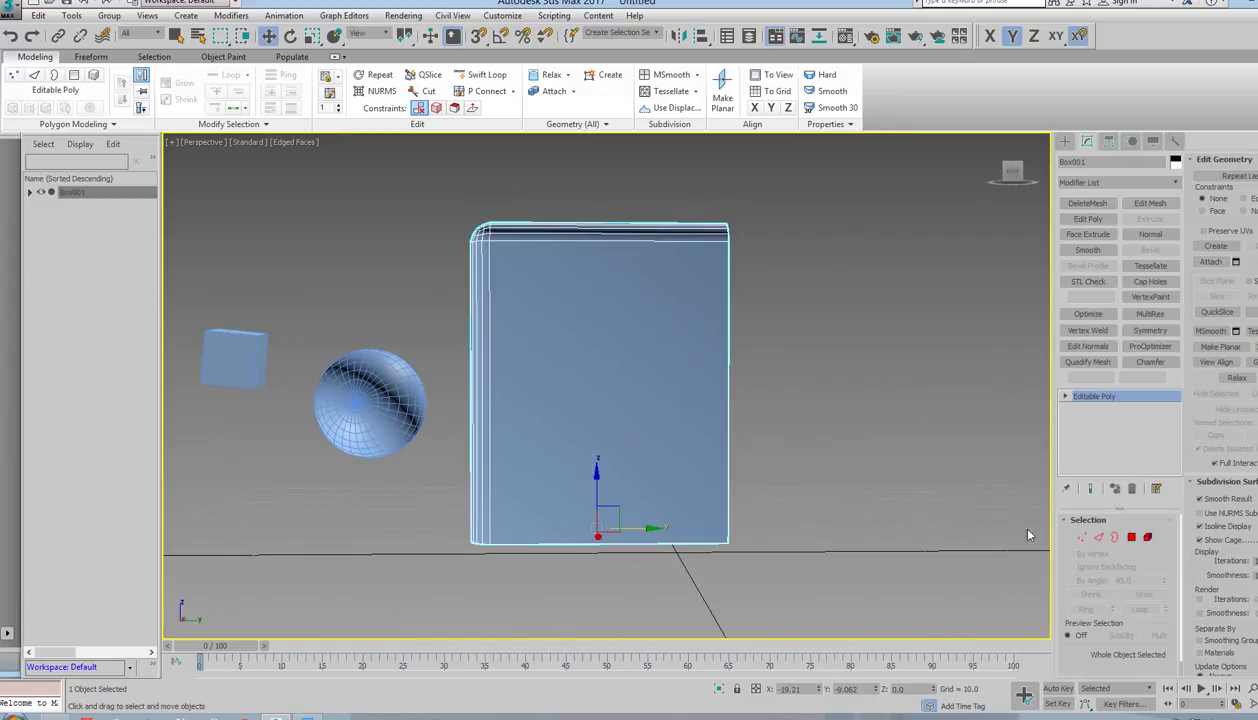
left_click(1098, 537)
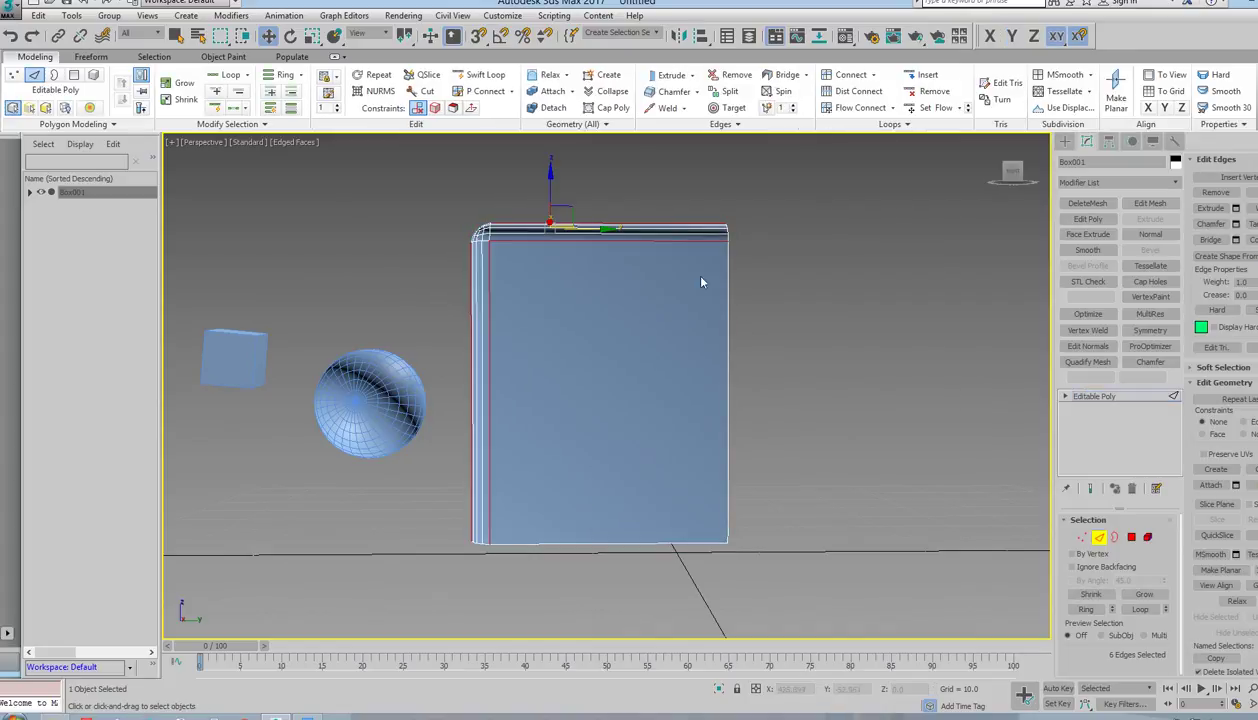
left_click(1085, 608)
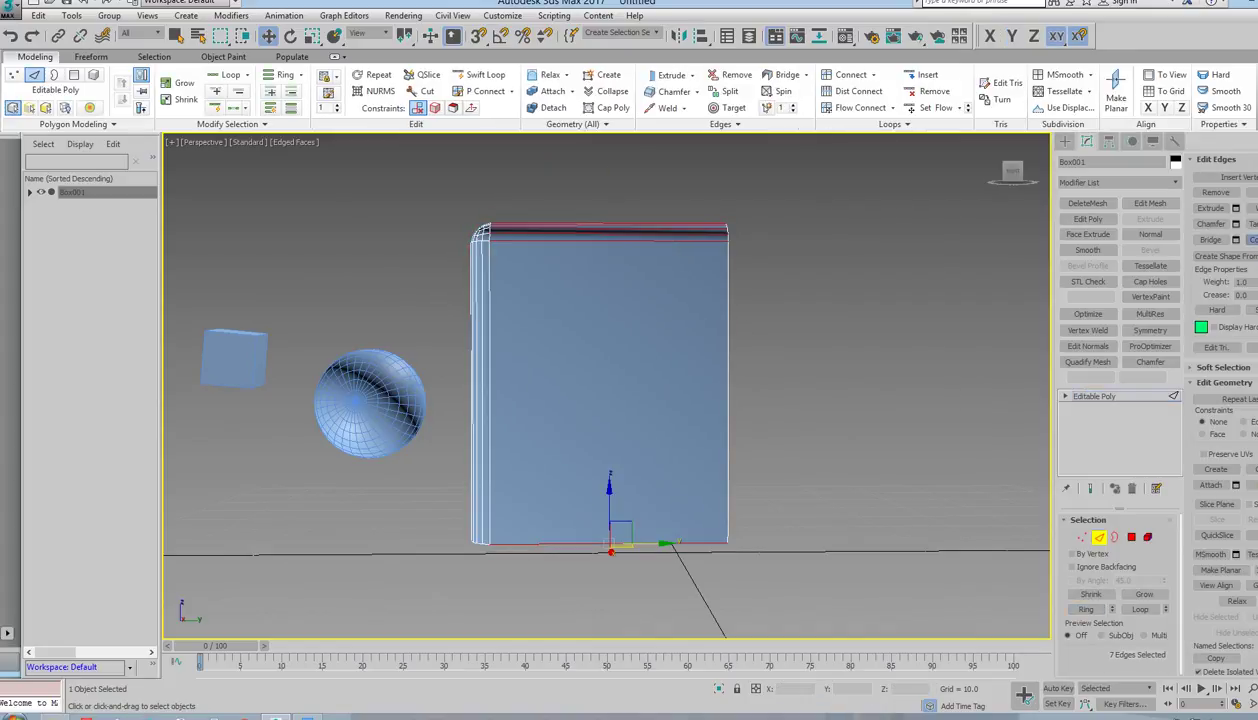
key("ctrl+z")
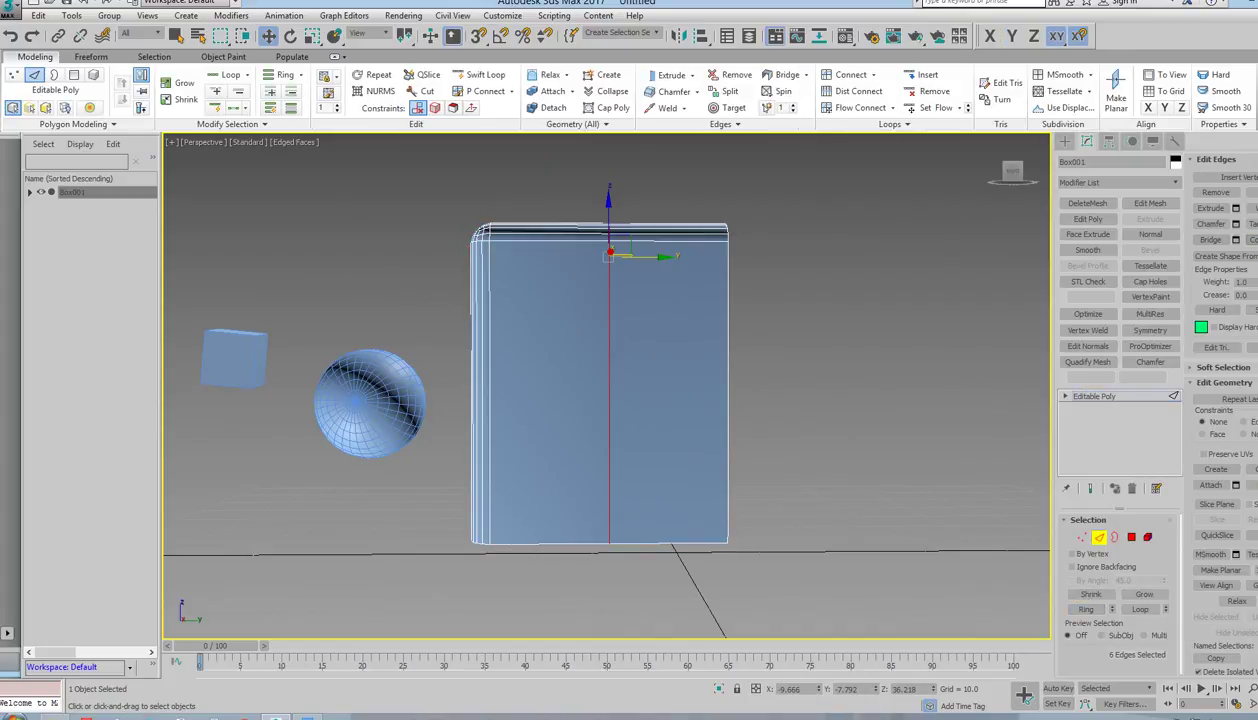
left_click(698, 249)
left_click(1085, 609)
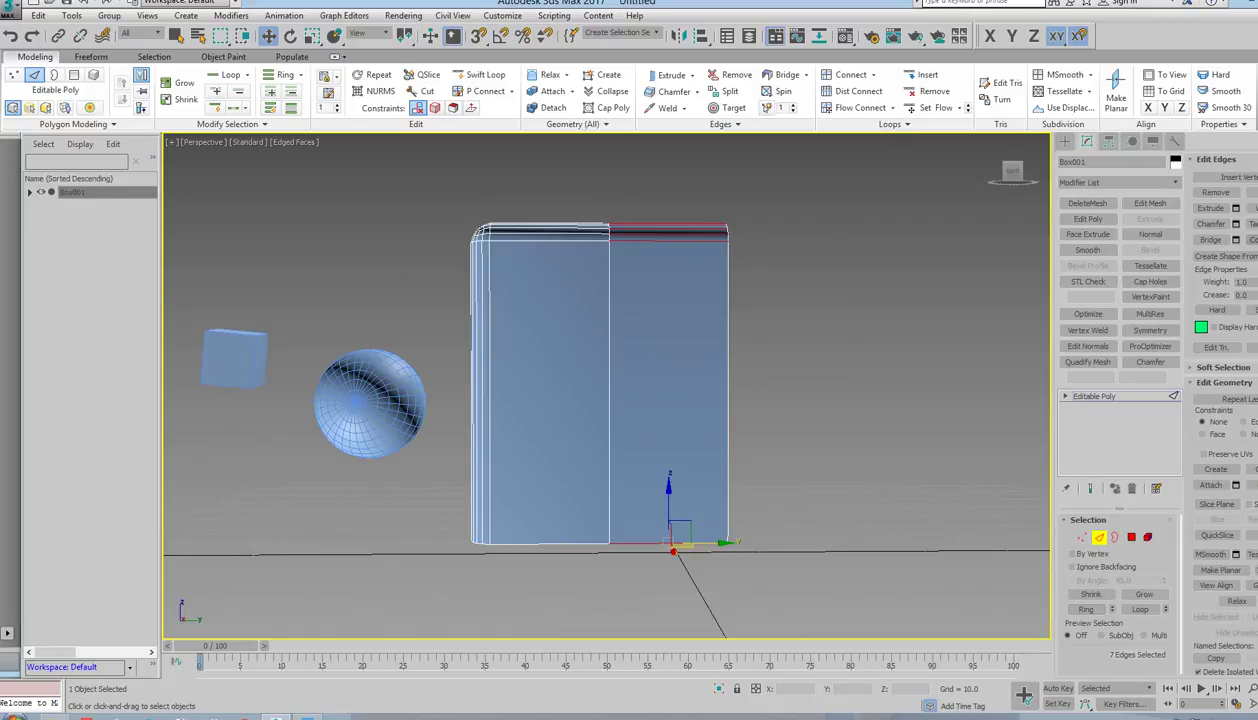
middle_click_drag(862, 385, 851, 395, "alt")
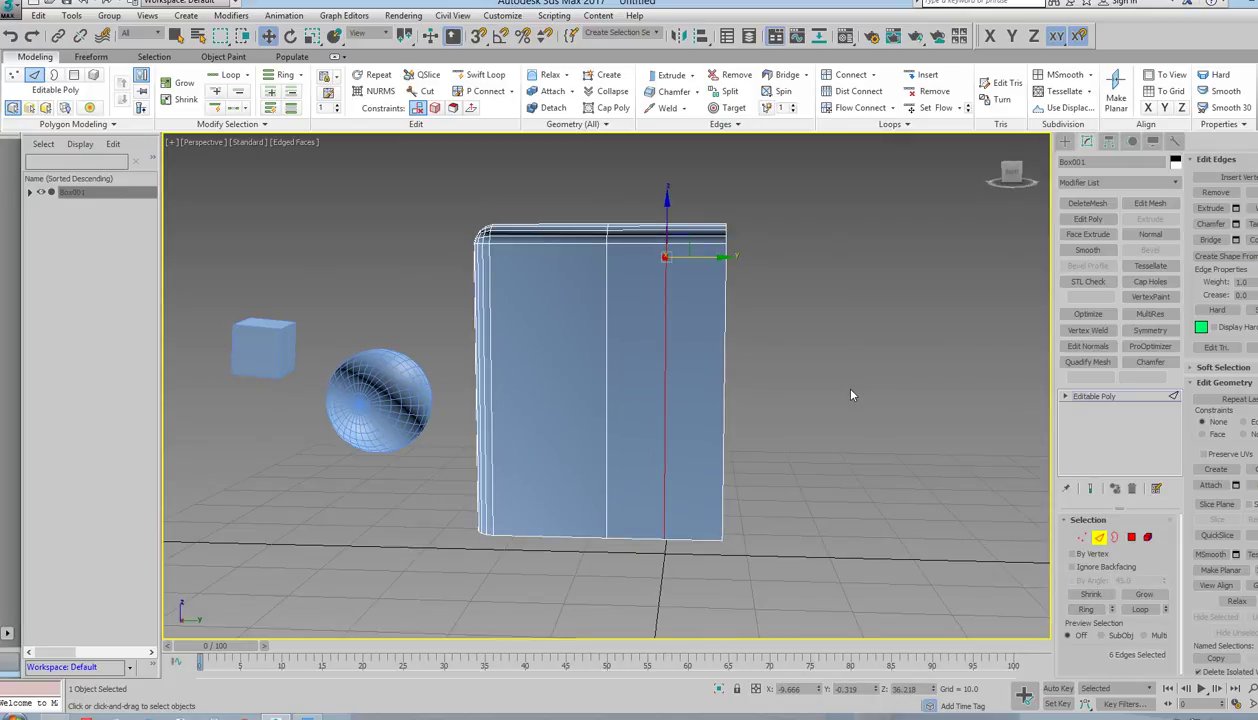
left_click(1024, 279)
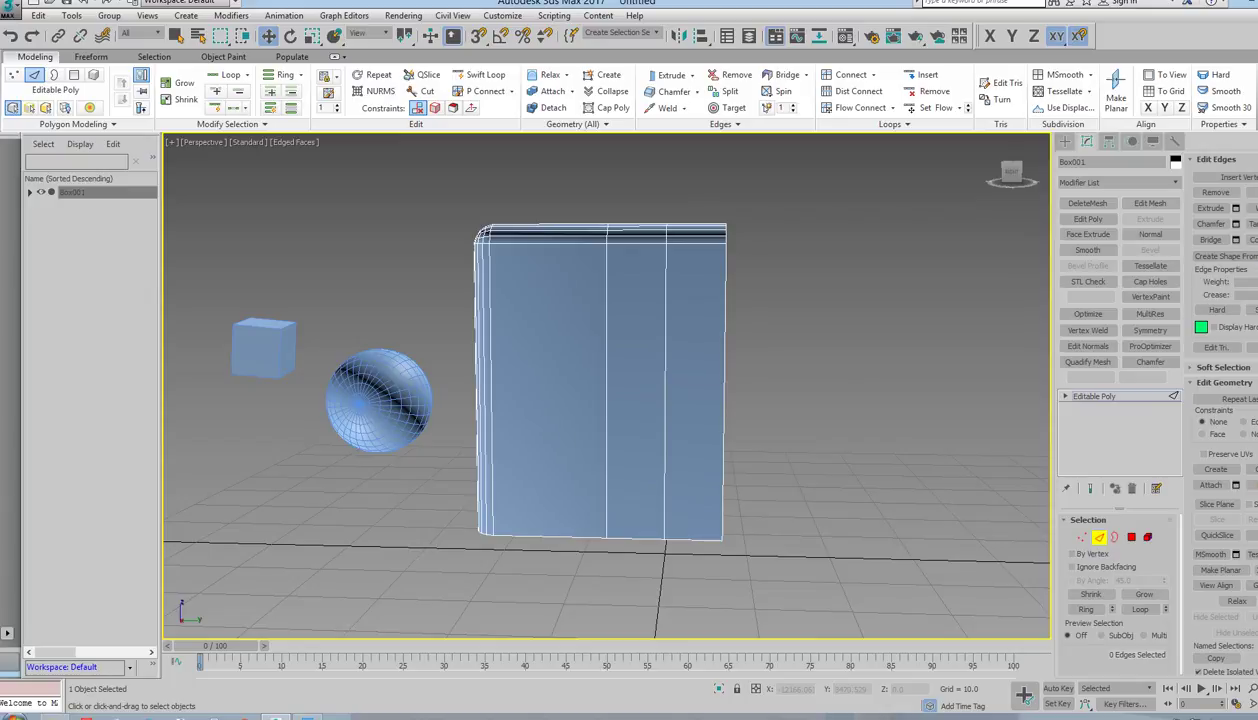
QuickSlice two crossing diagonal cuts across the box's front face.
left_click(1217, 535)
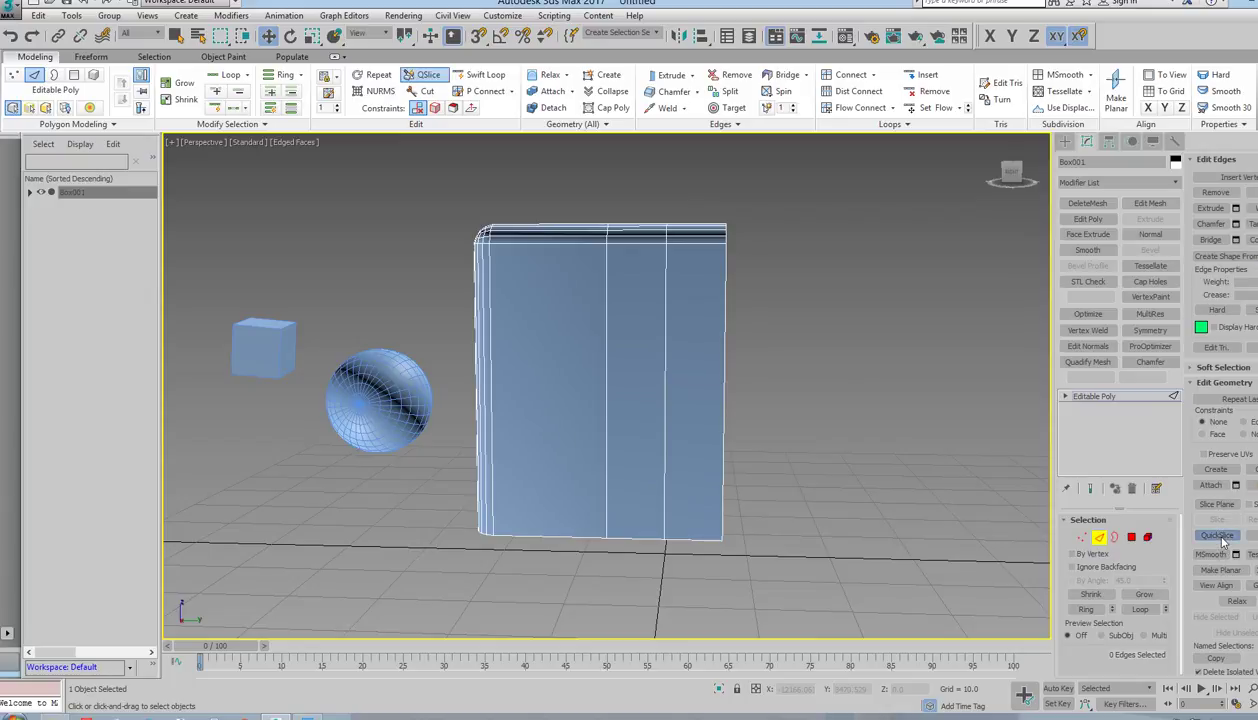
left_click(450, 450)
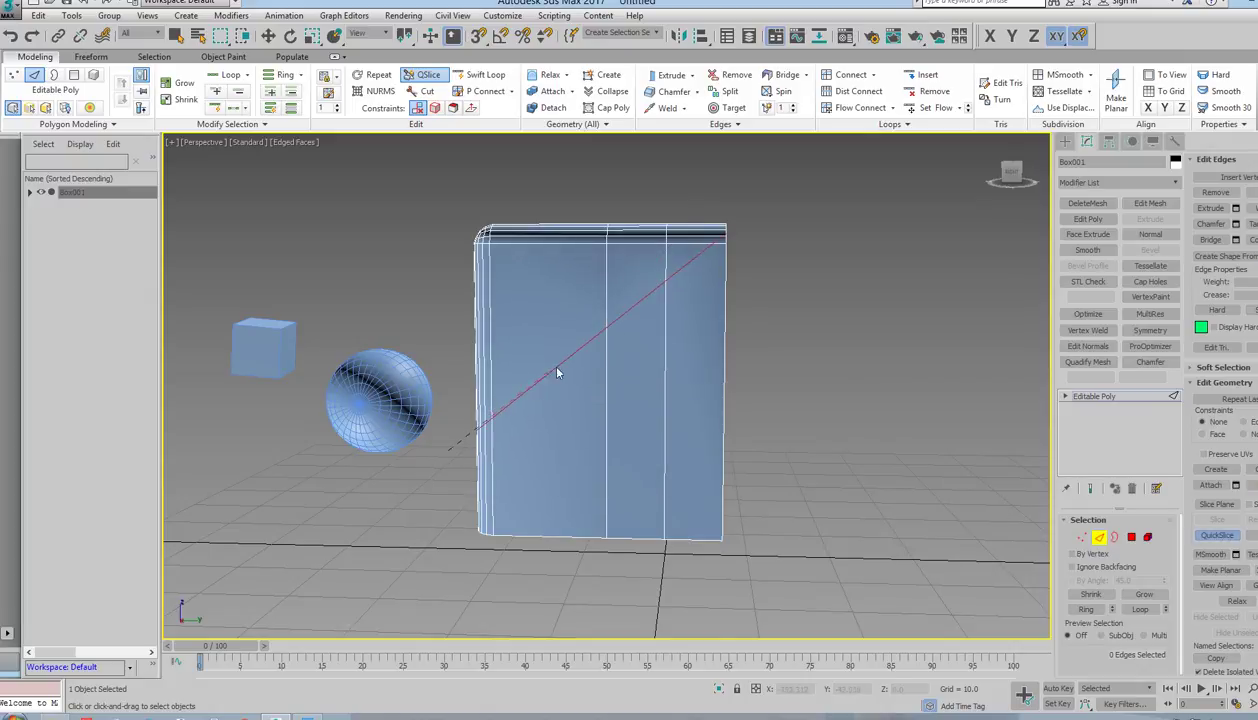
left_click(617, 340)
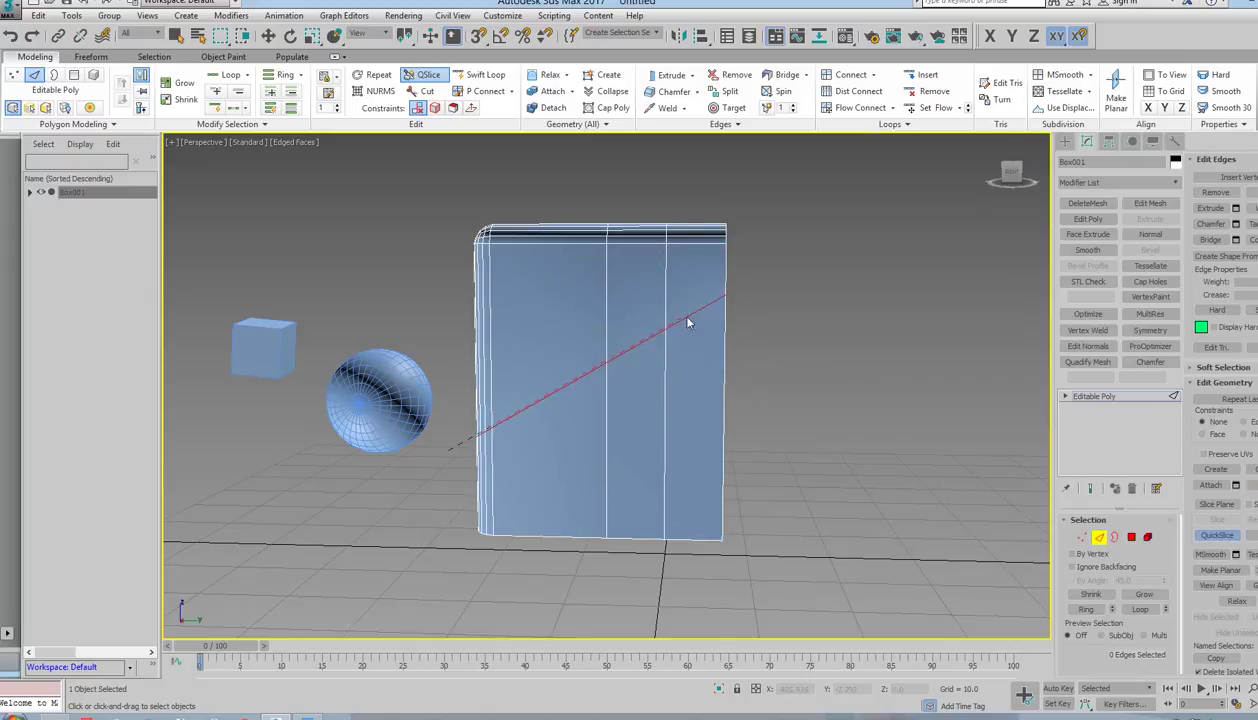
left_click(747, 515)
left_click(650, 390)
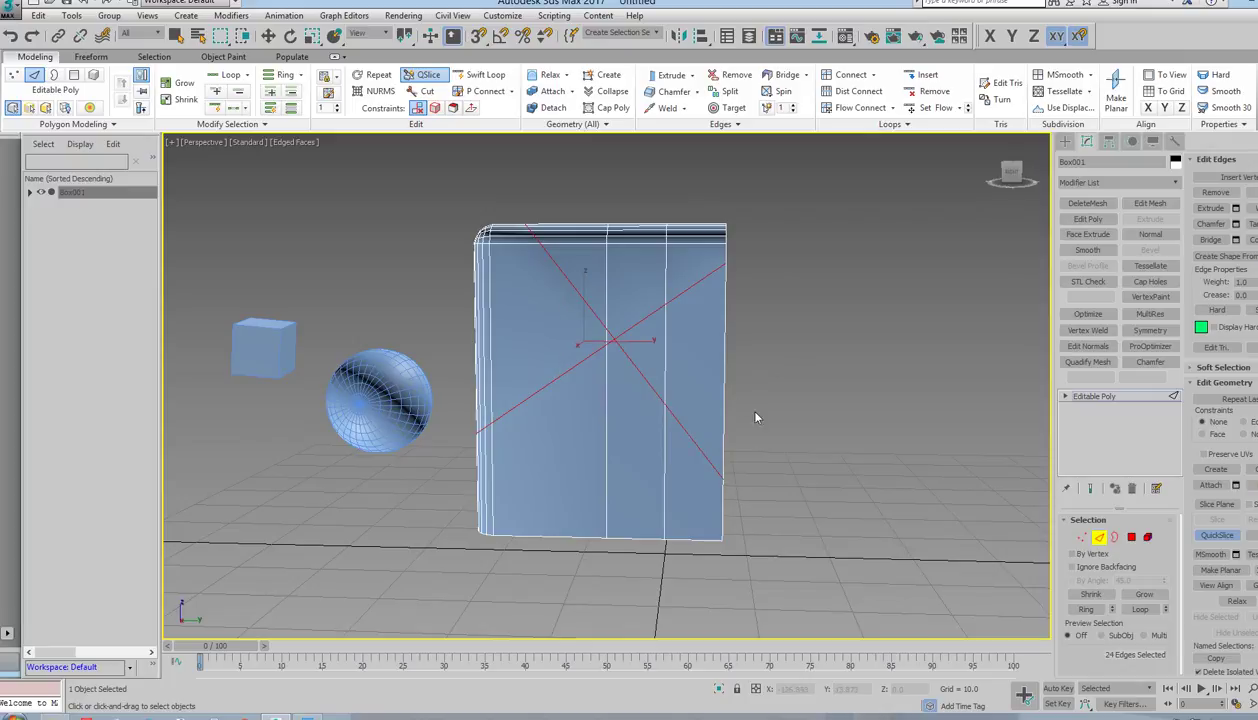
Add a horizontal slice and a slanted slice across the lower front.
left_click(768, 346)
left_click(665, 350)
left_click(805, 480)
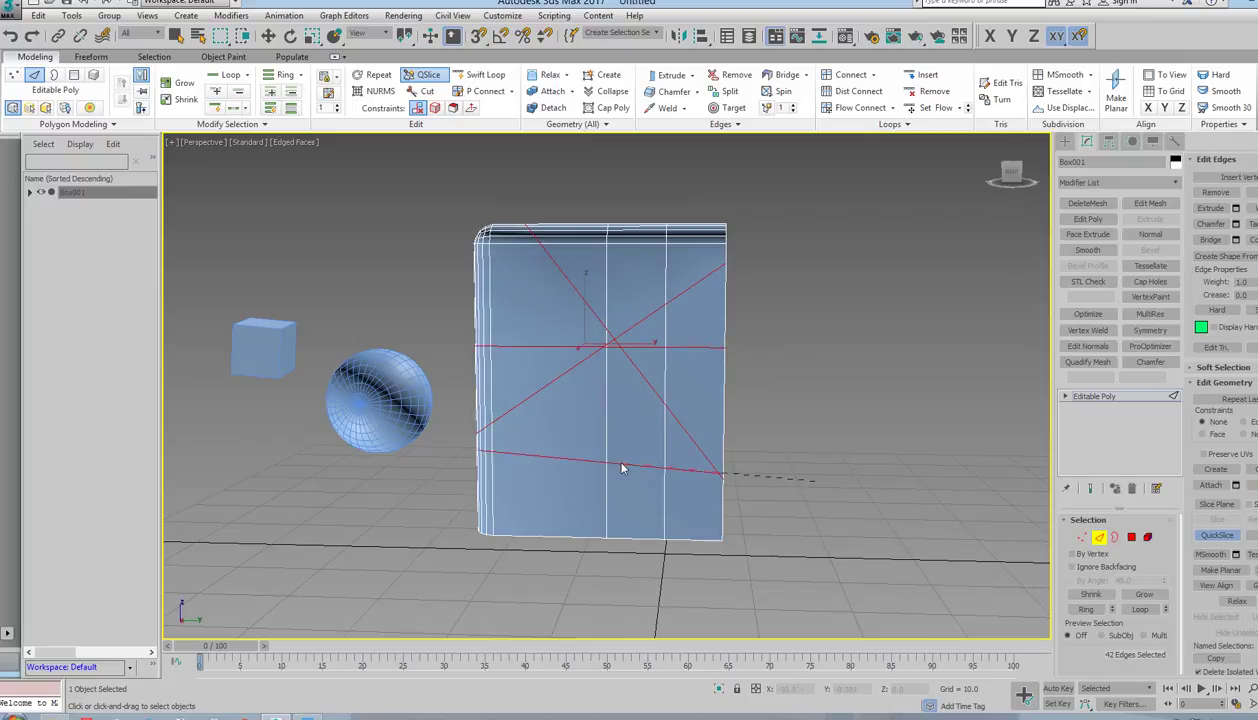
left_click(612, 462)
left_click(815, 519)
right_click(876, 548)
left_click(1082, 537)
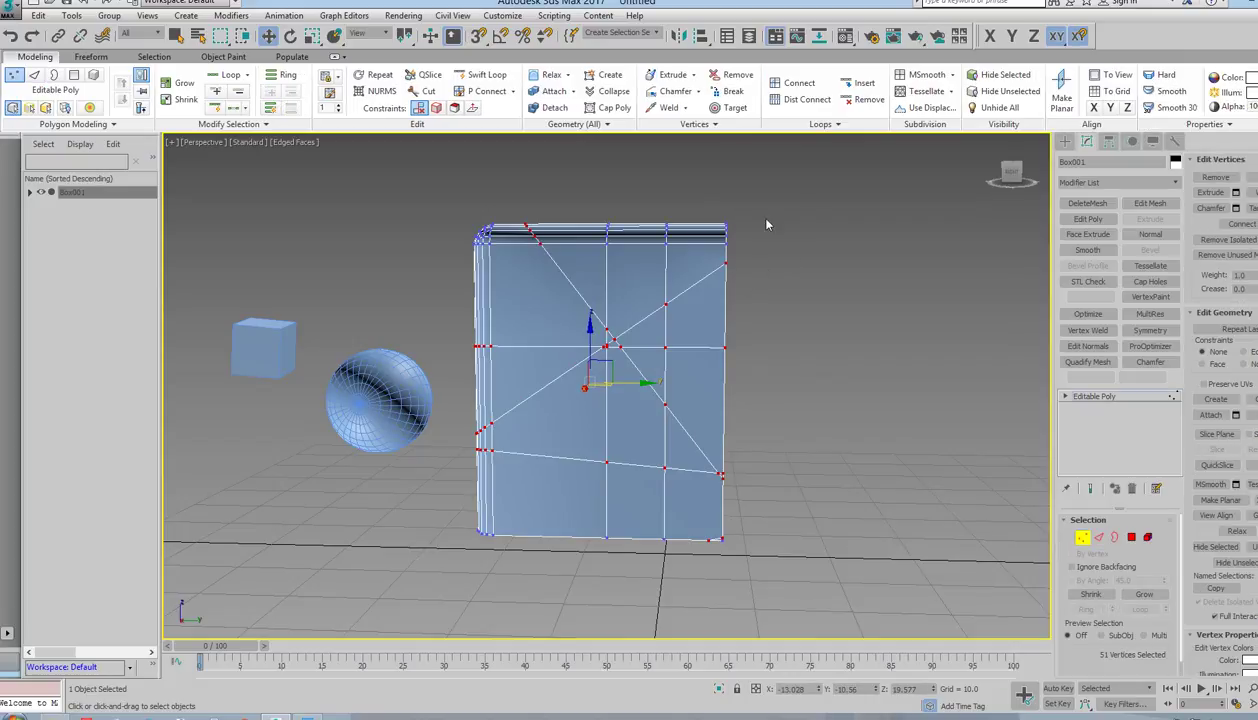
Move the two mid-height right-edge vertices left to indent the right side.
left_click_drag(711, 249, 713, 247)
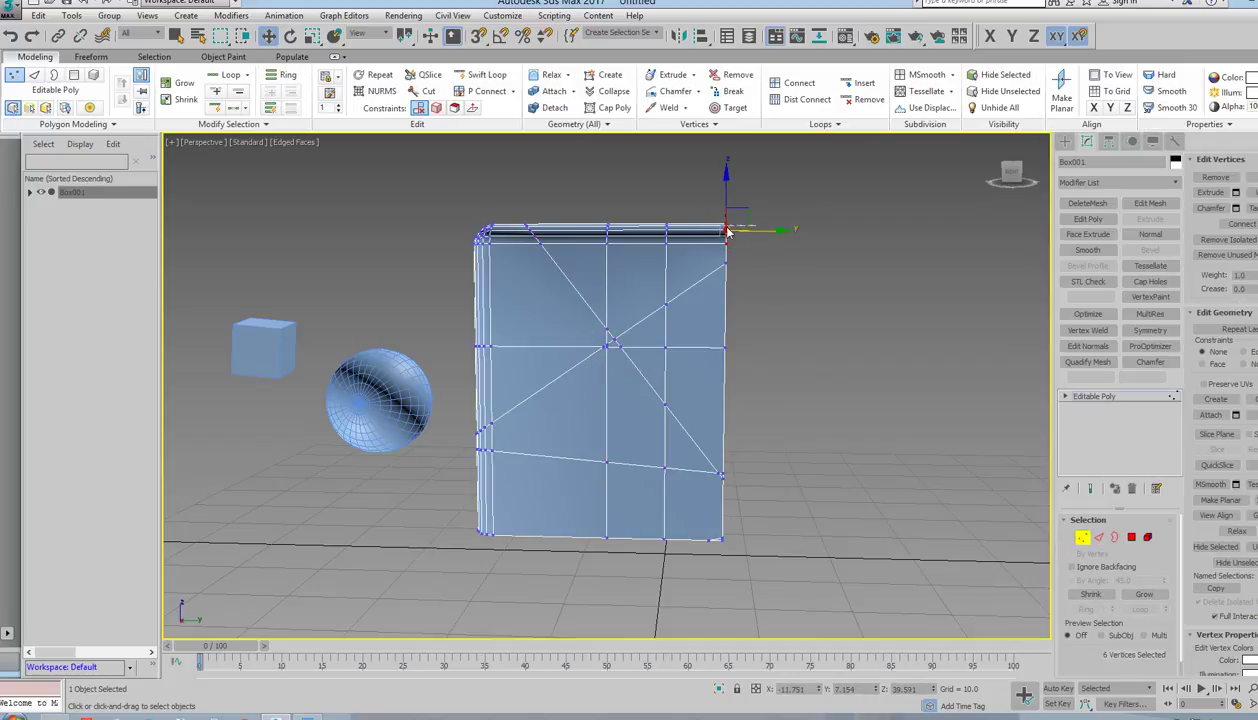
left_click_drag(773, 208, 771, 272)
left_click_drag(718, 348, 718, 348)
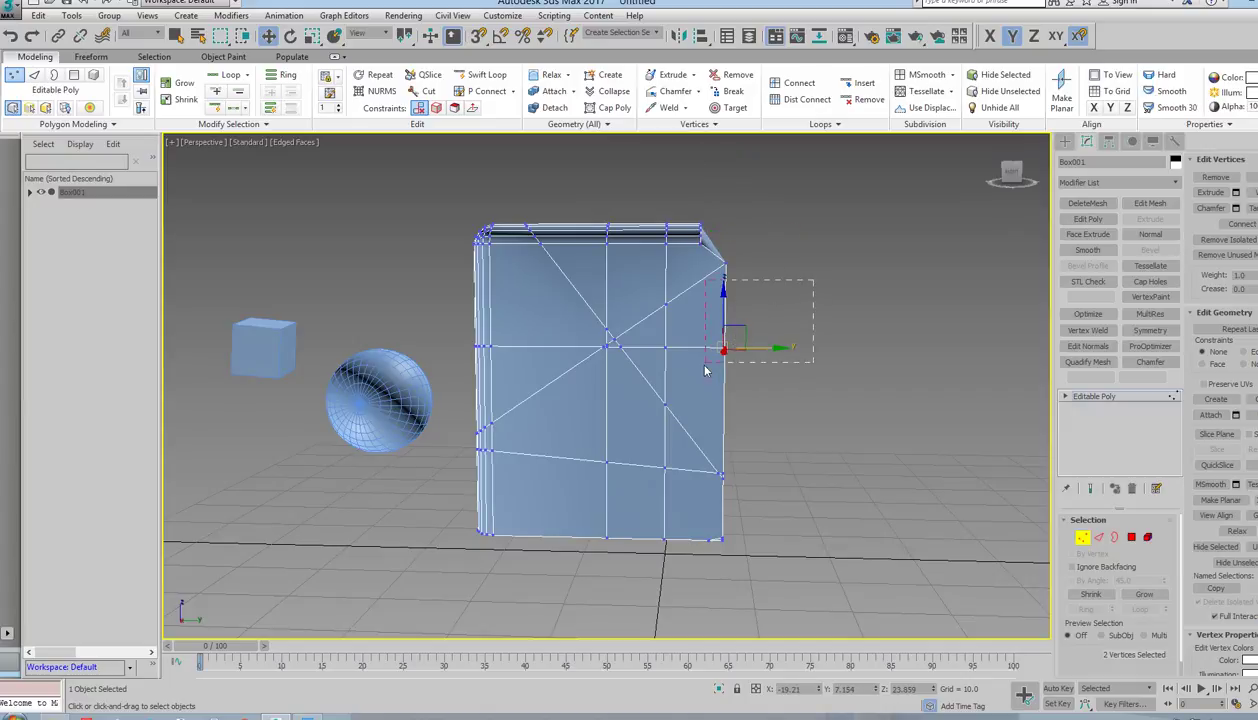
left_click(773, 320)
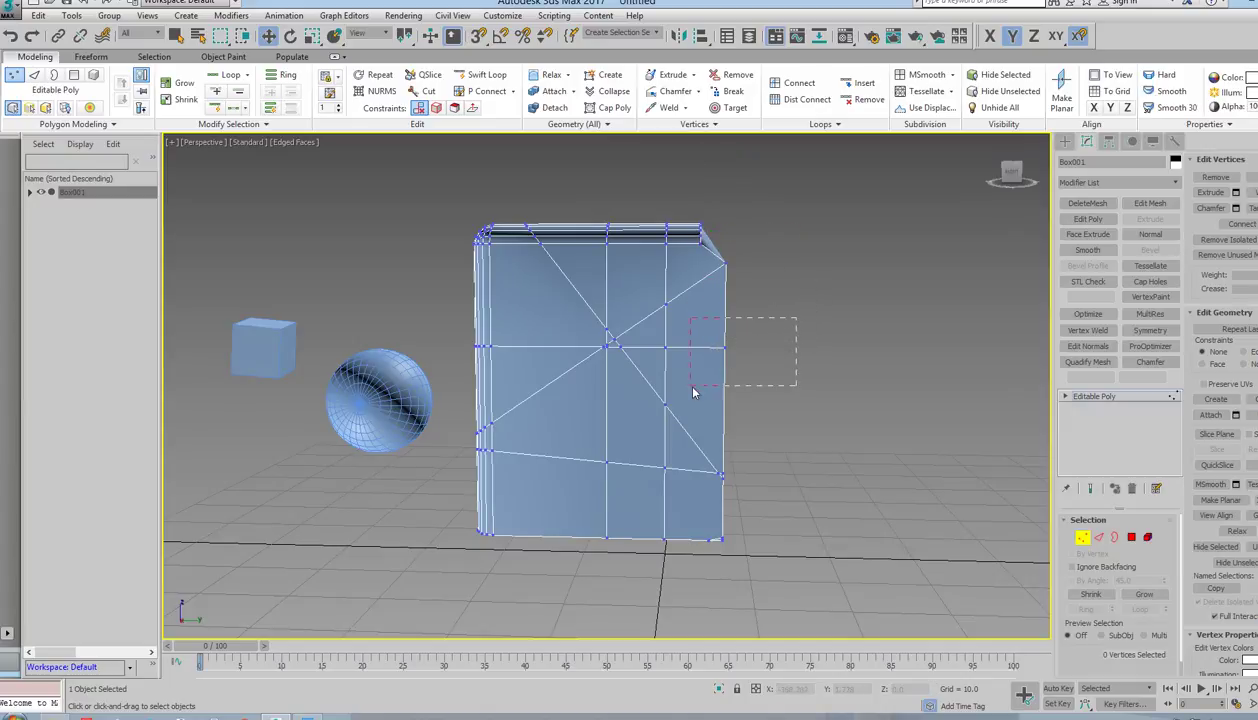
left_click_drag(693, 392, 693, 392)
left_click_drag(745, 349, 725, 349)
middle_click_drag(725, 349, 817, 380, "alt")
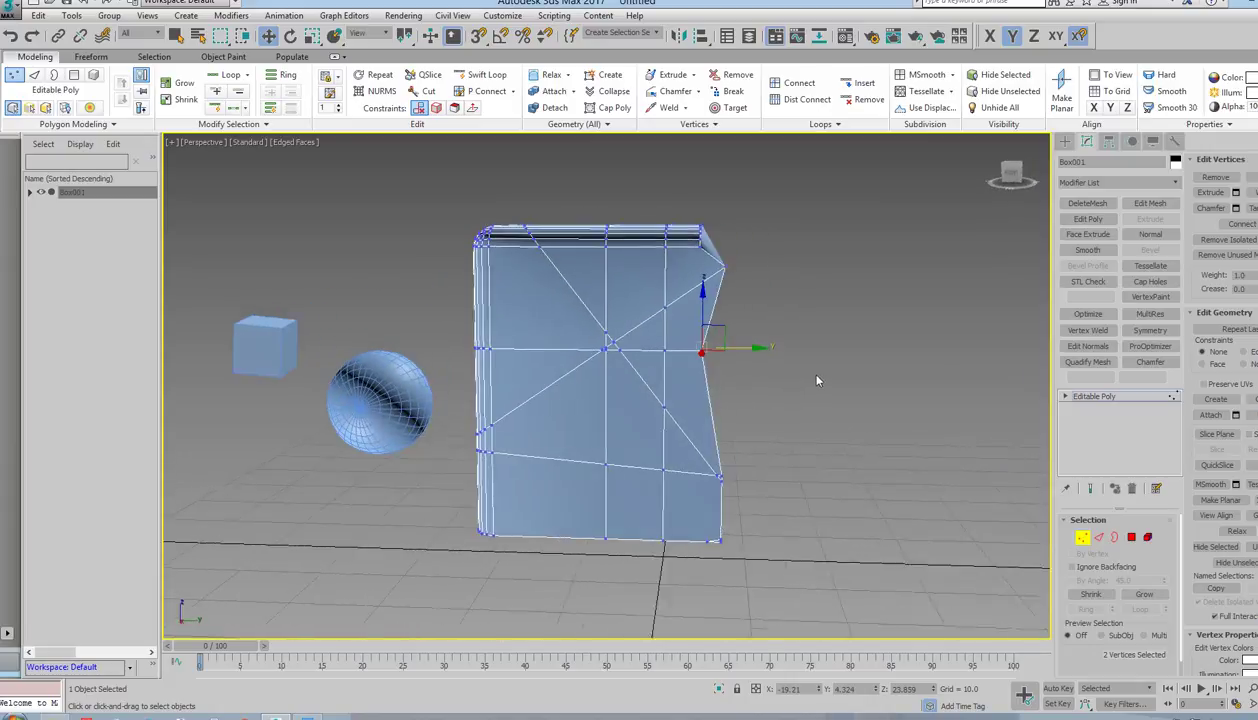
Pull the lower-right vertices inward so the bottom of the right side angles in.
left_click_drag(808, 428, 696, 489)
middle_click_drag(696, 489, 760, 488, "alt")
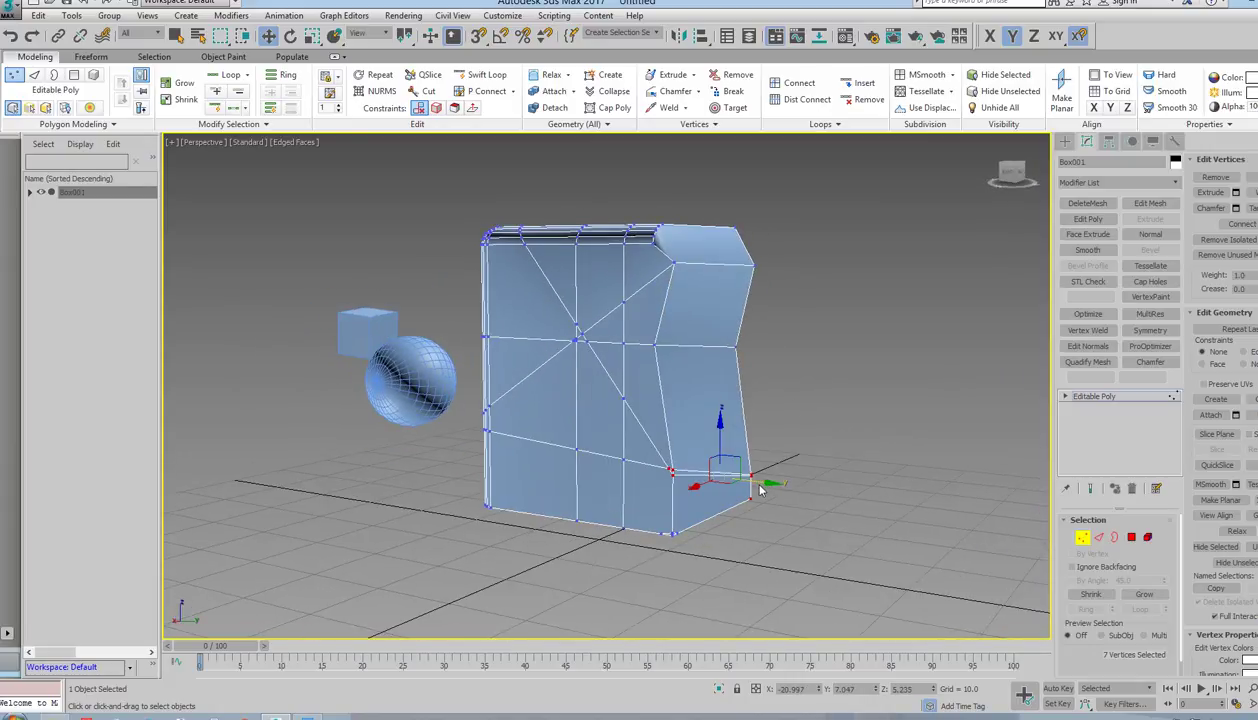
left_click_drag(760, 490, 738, 477)
middle_click_drag(738, 477, 735, 552, "alt")
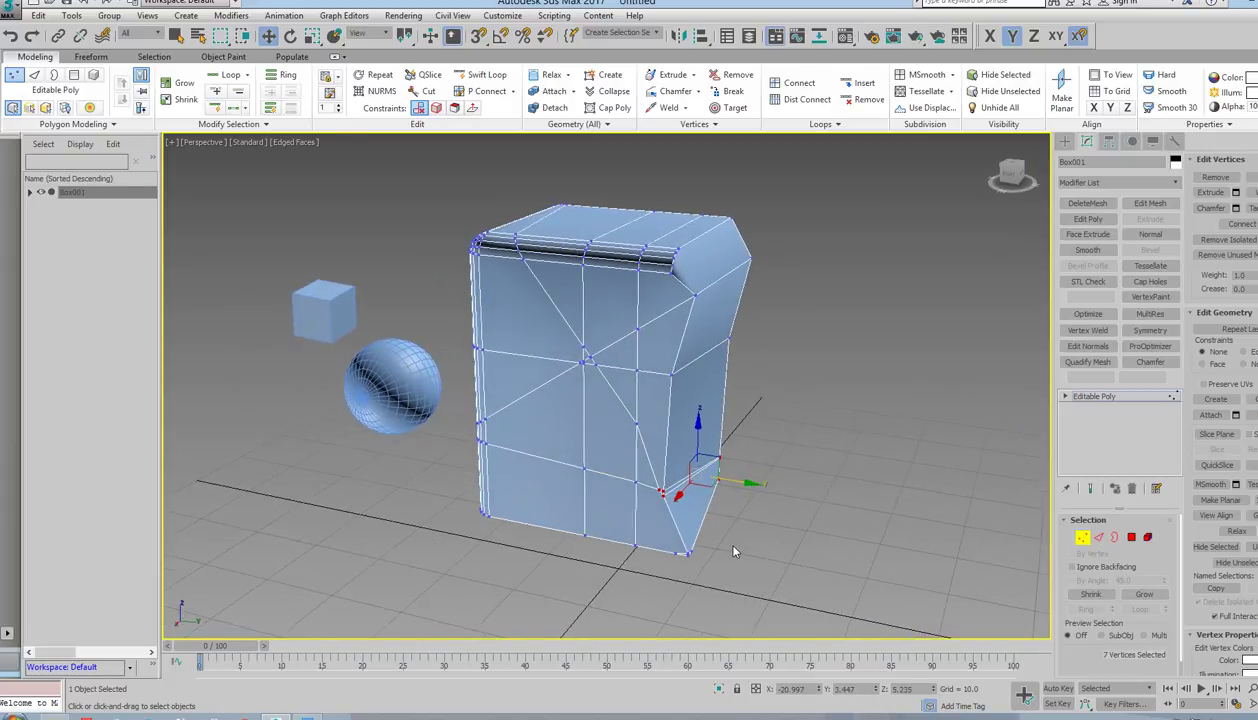
Delete the five bent right-side polygons to open the box's right side.
left_click(1131, 537)
left_click(714, 266)
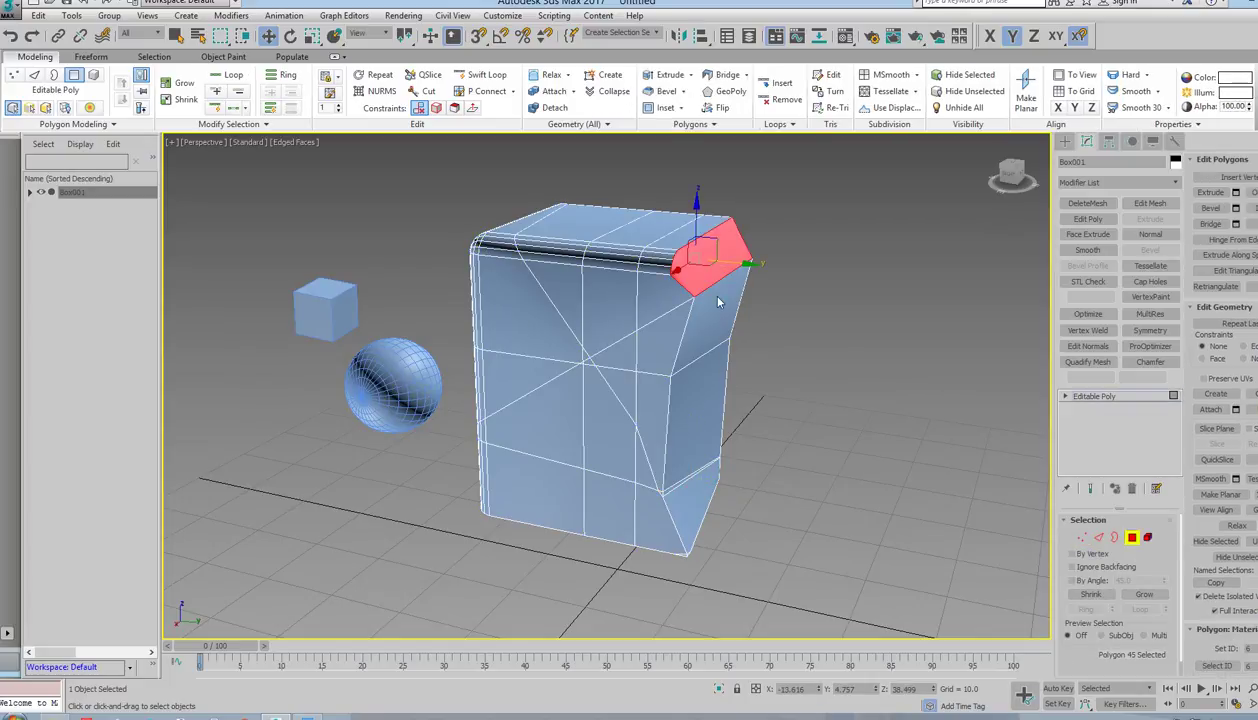
left_click(715, 311, "ctrl")
key("F2")
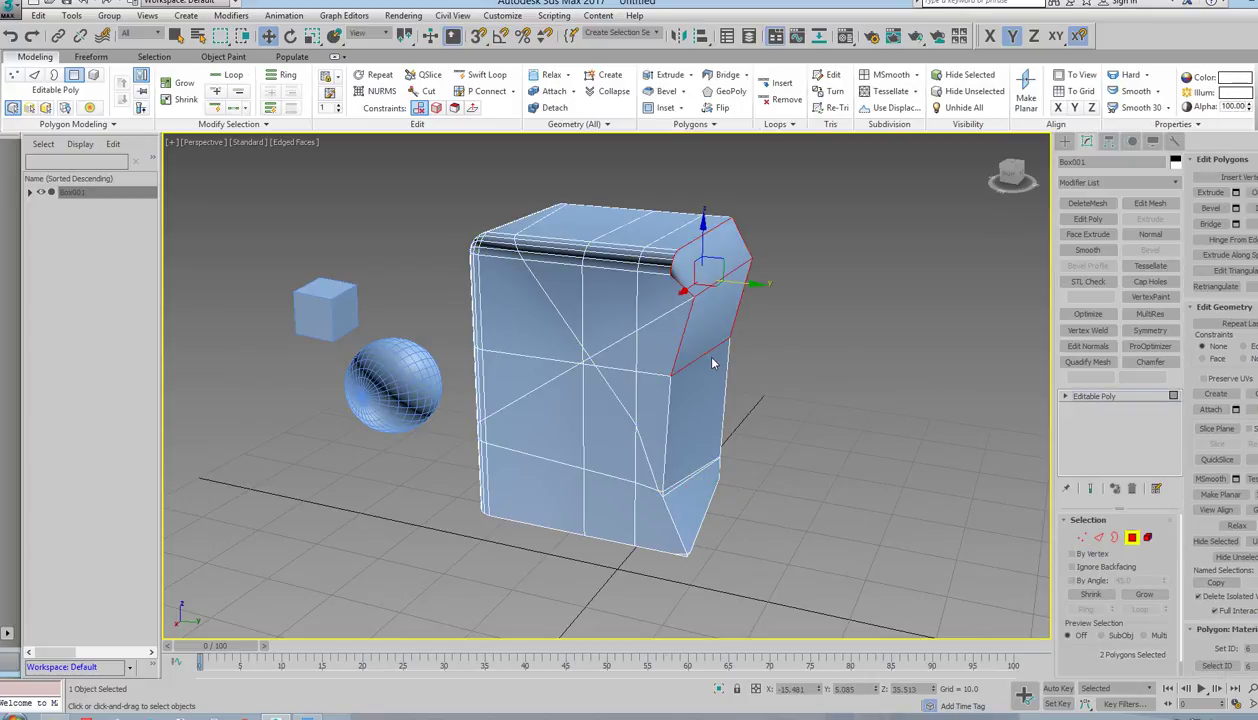
left_click(703, 395, "ctrl")
left_click(698, 487, "ctrl")
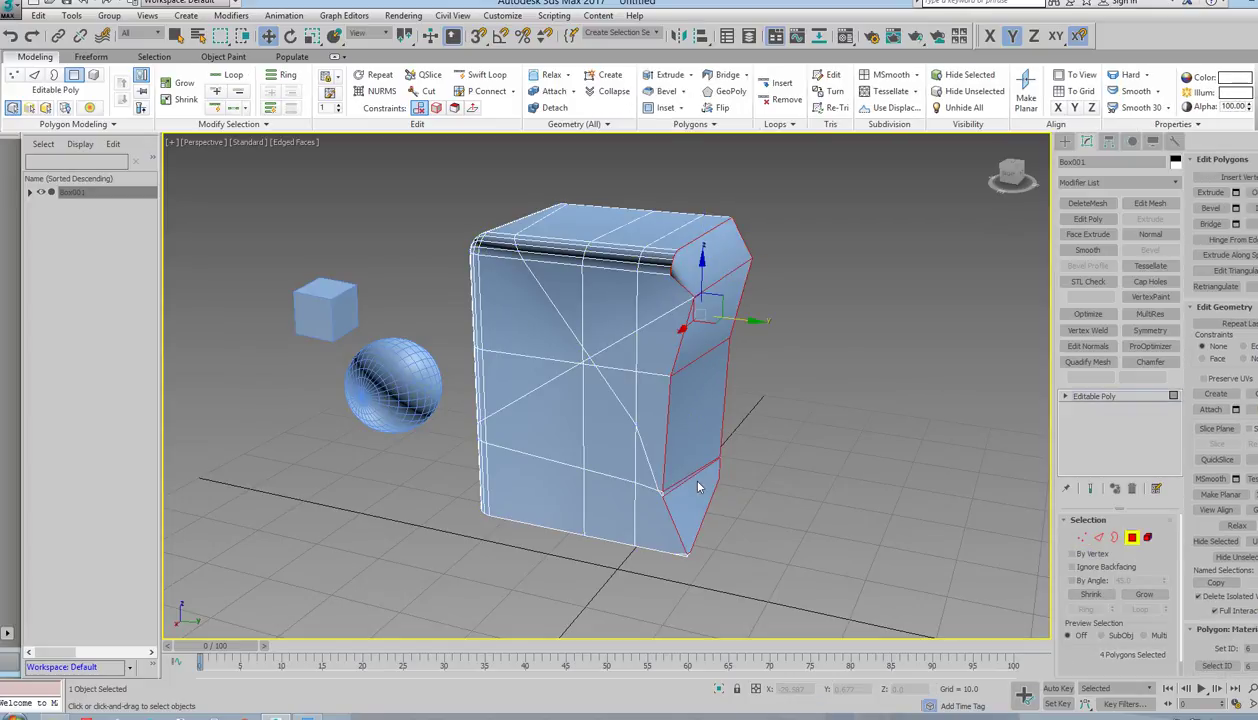
left_click(680, 490, "ctrl")
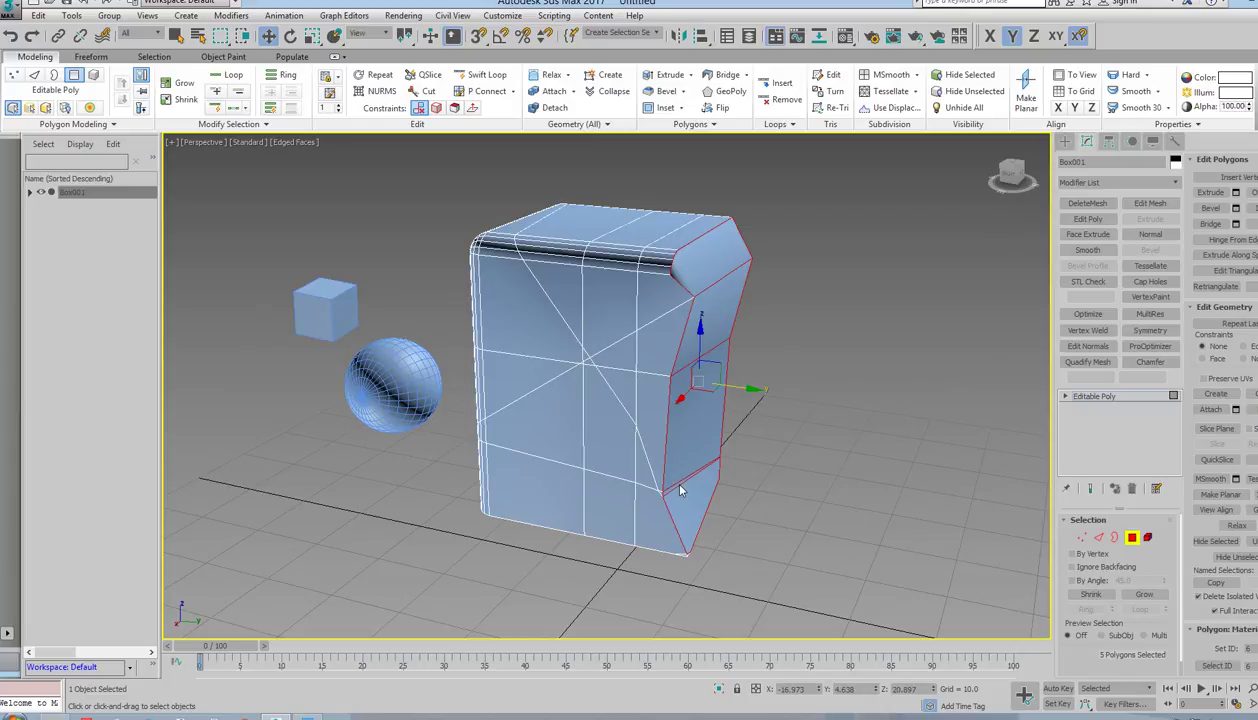
key("Delete")
middle_click_drag(648, 427, 1018, 490, "alt")
Select the right-side opening's border and convert the selection to vertices.
left_click(1115, 537)
left_click(742, 307)
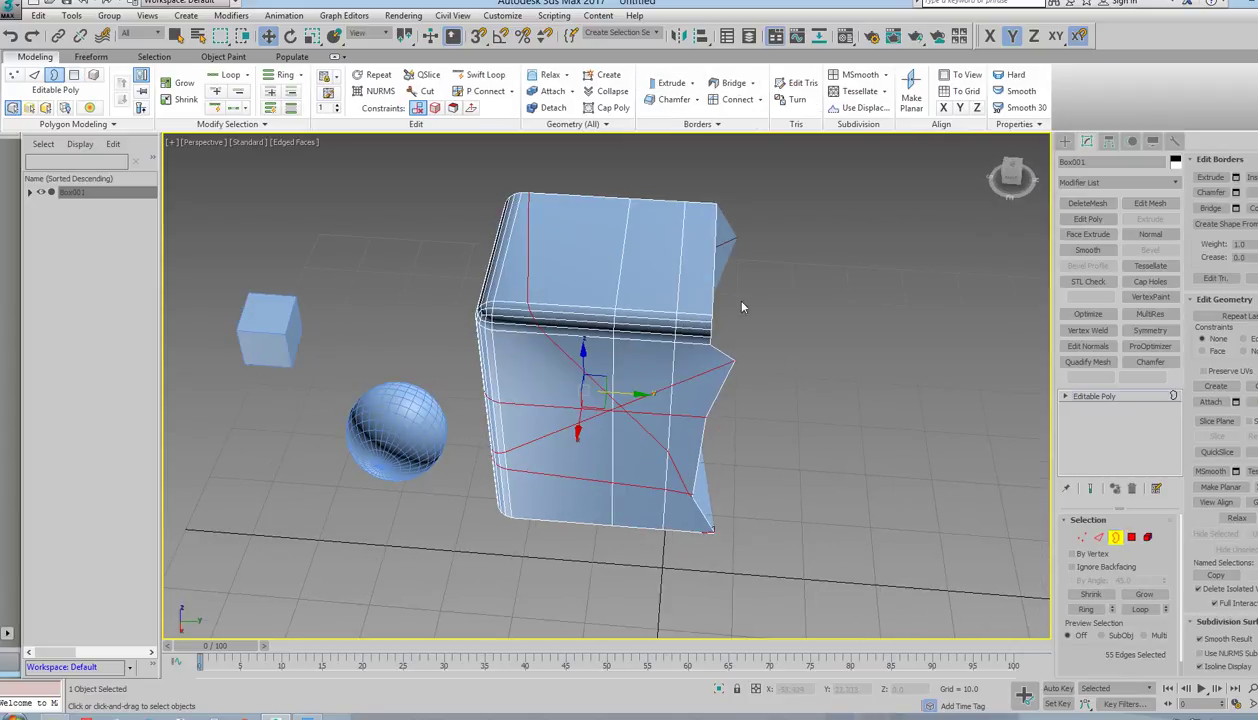
left_click(716, 315)
middle_click_drag(814, 368, 790, 343, "alt")
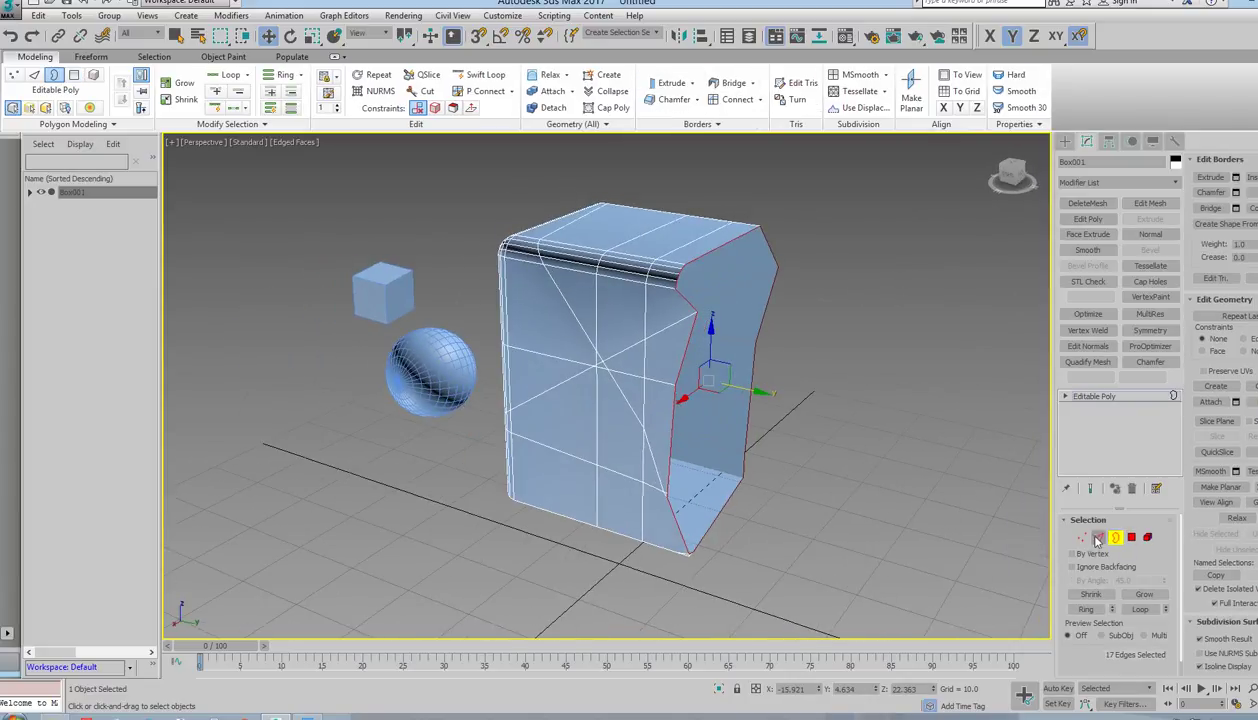
left_click(687, 288)
right_click(688, 276)
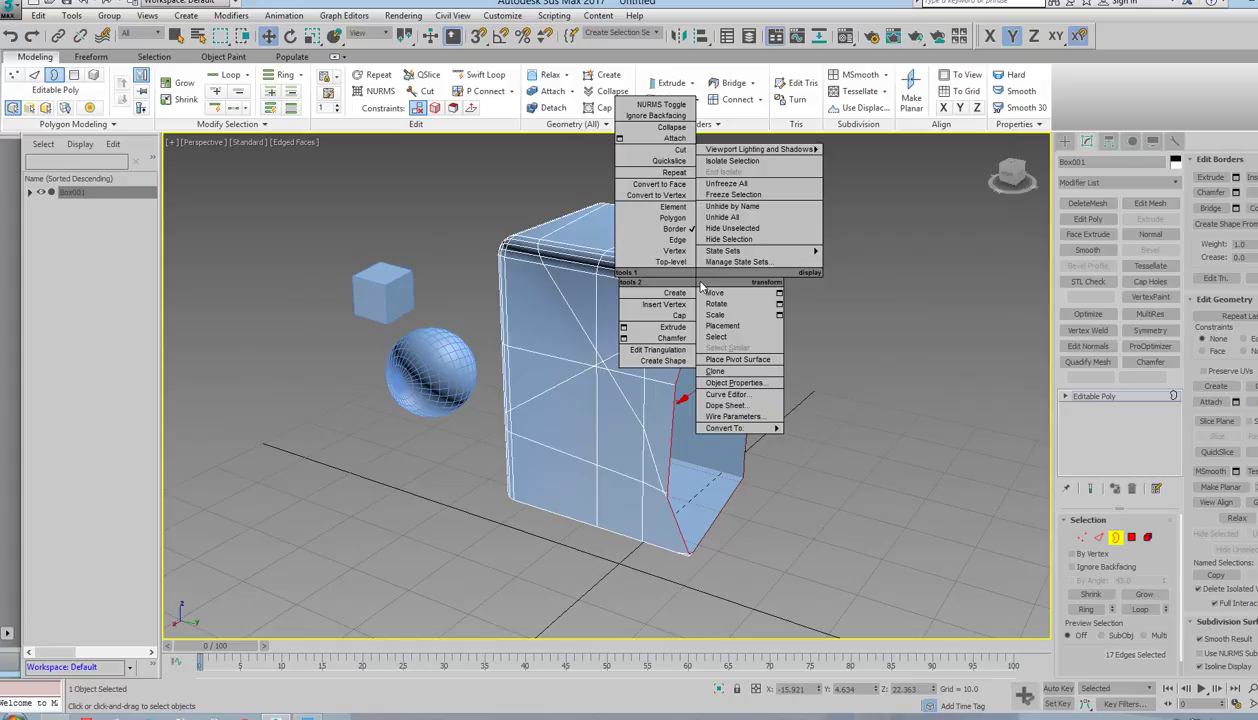
left_click(656, 195)
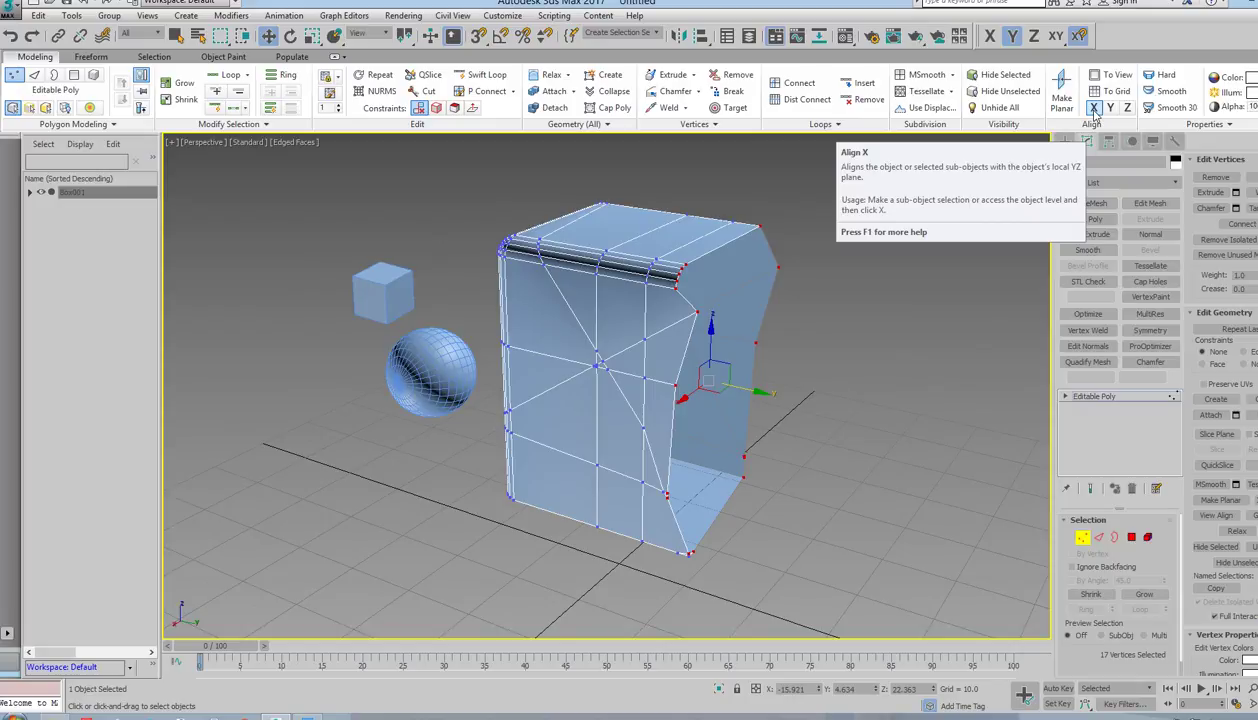
Align the open side's vertices flat on the Y axis after testing Make Planar and Align X.
left_click(1062, 95)
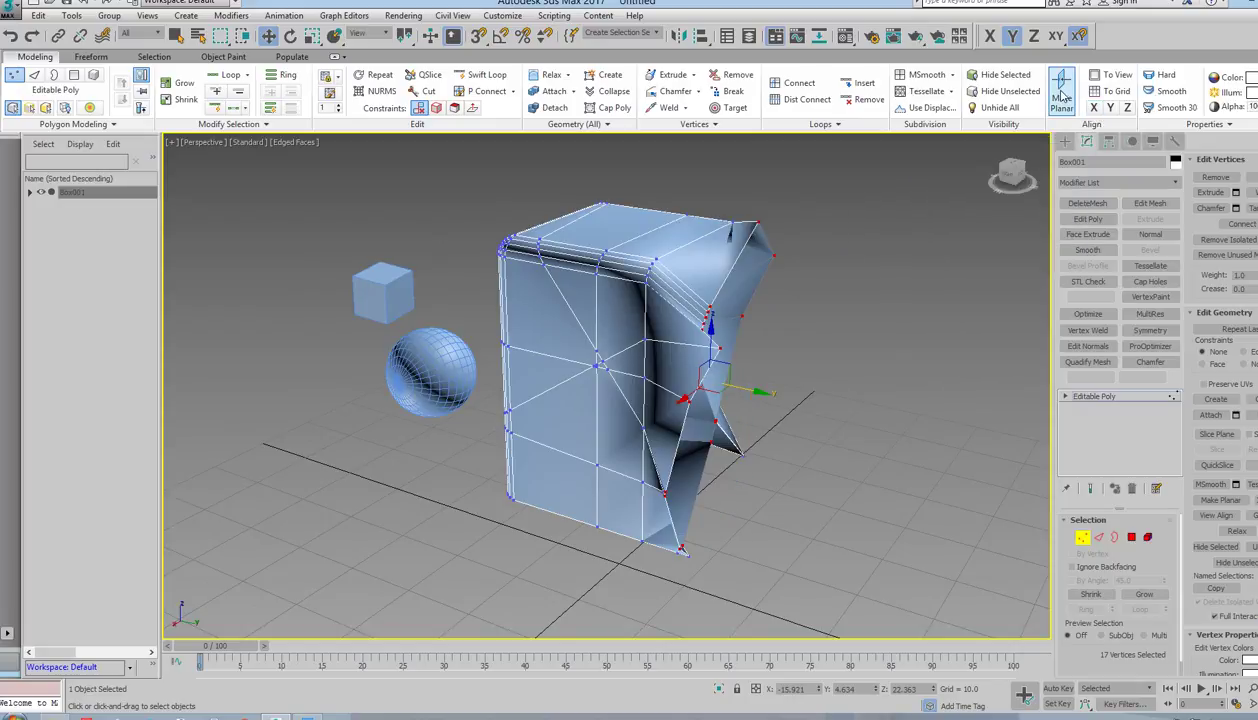
left_click(1062, 95)
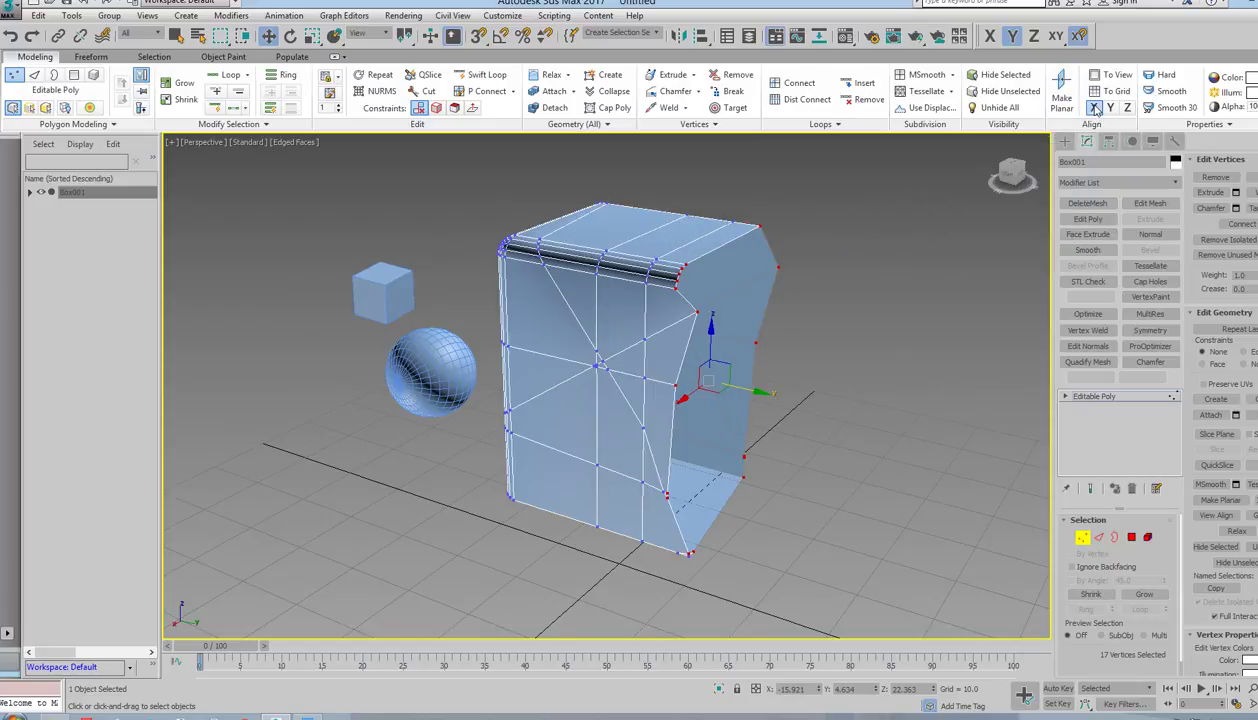
left_click(1095, 108)
left_click(1094, 108)
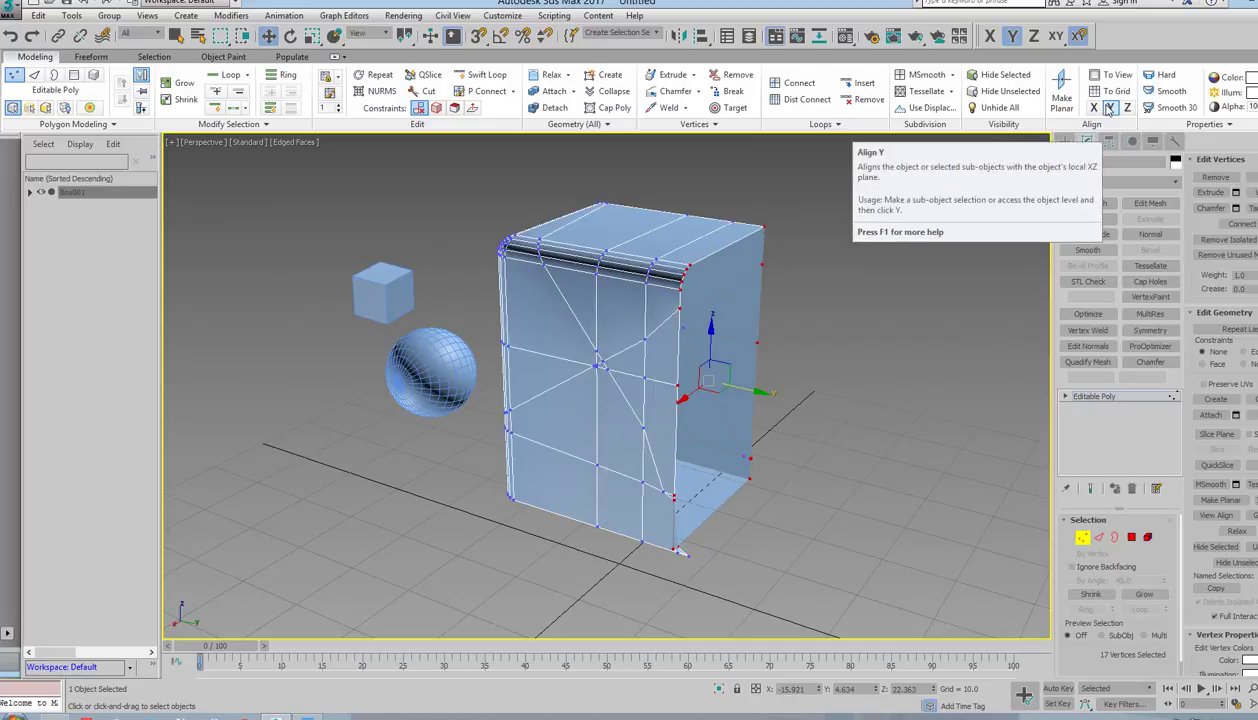
key("ctrl+z")
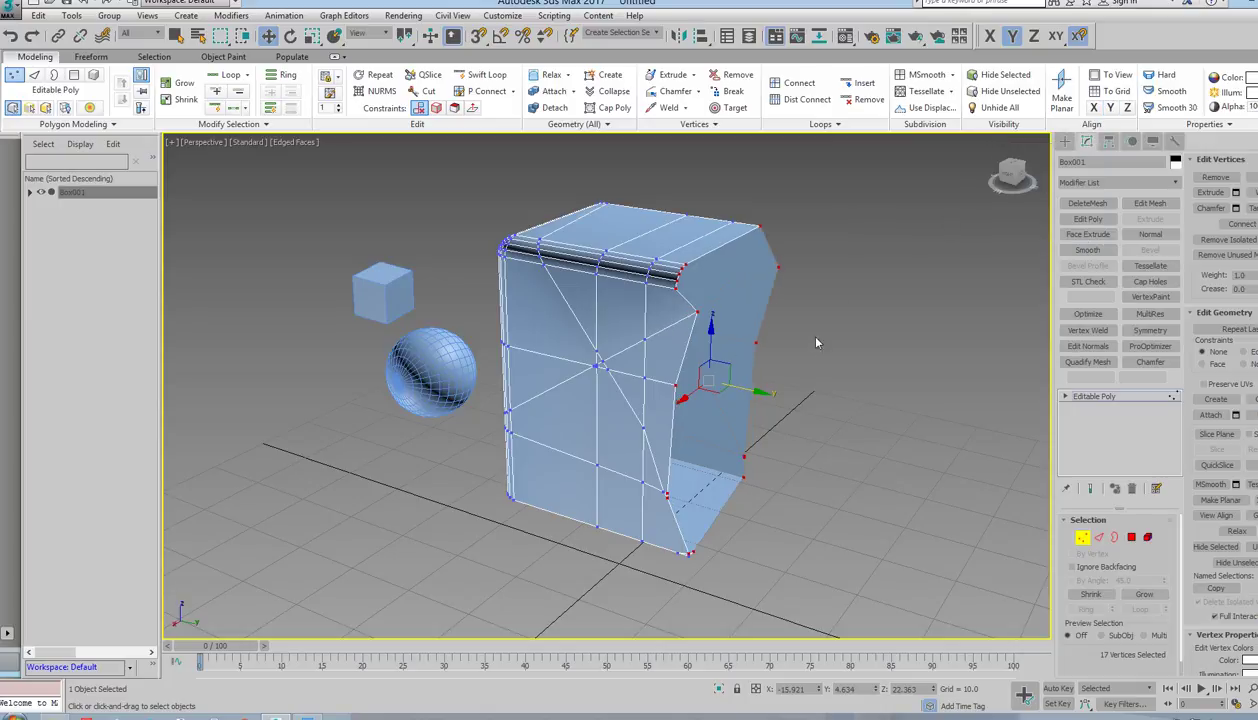
left_click(1110, 108)
middle_click_drag(870, 245, 765, 380, "alt")
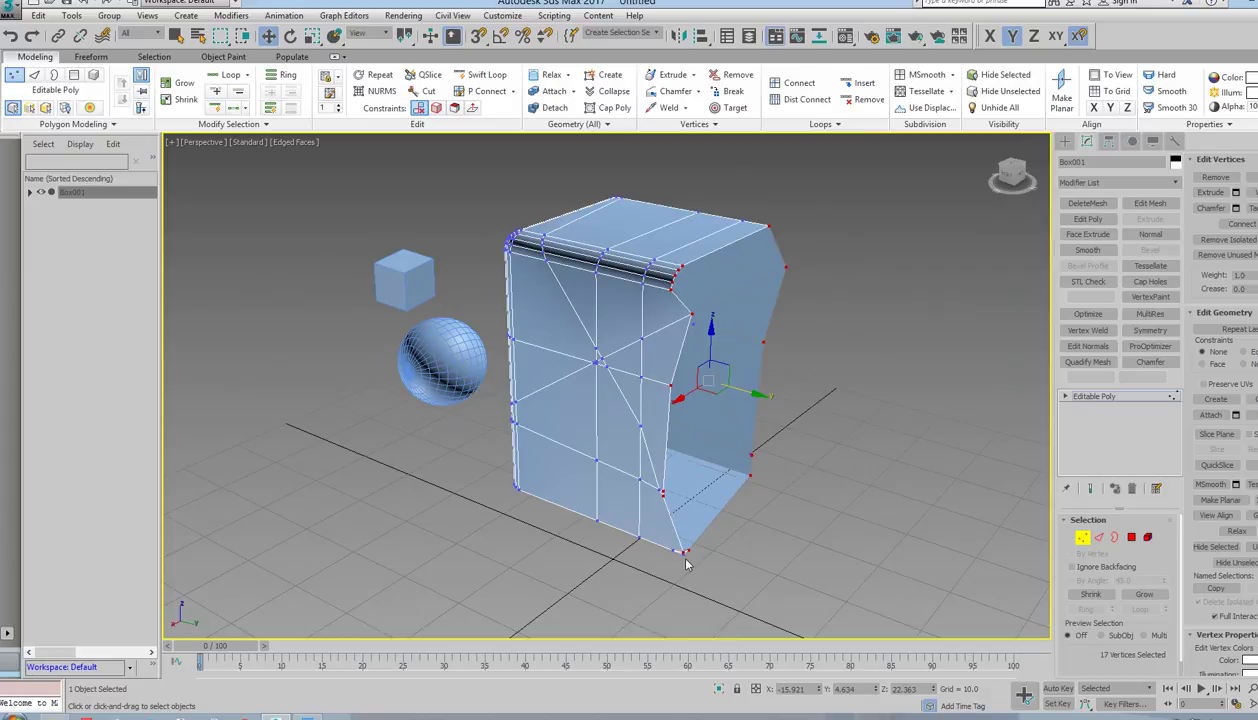
Include the bottom-corner vertices in the selection and align them flat along Y again.
left_click(684, 556, "alt")
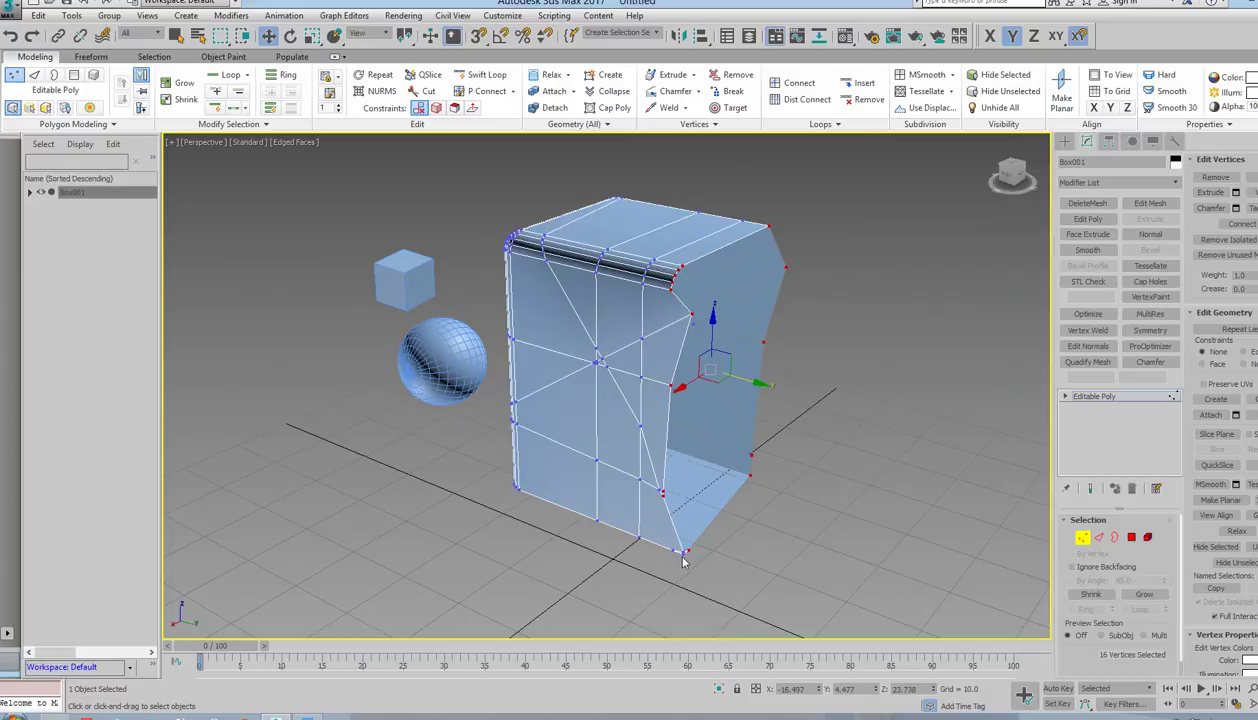
left_click(681, 571, "ctrl")
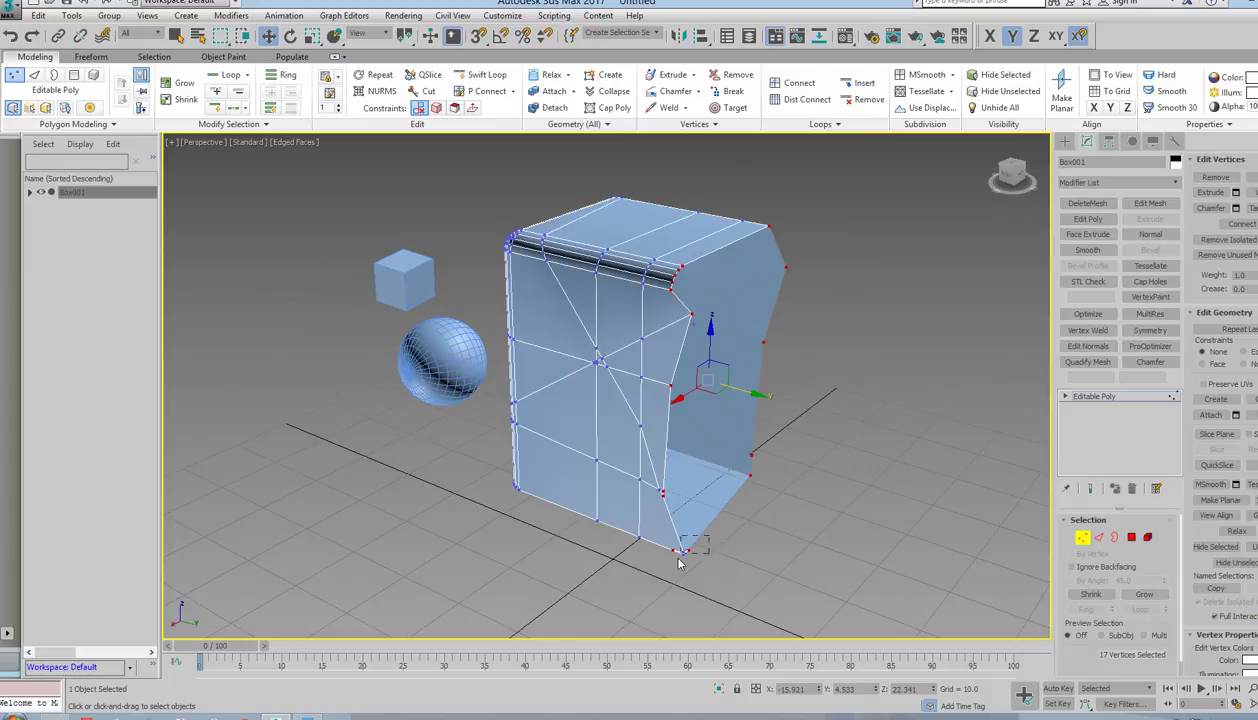
left_click(678, 565, "alt")
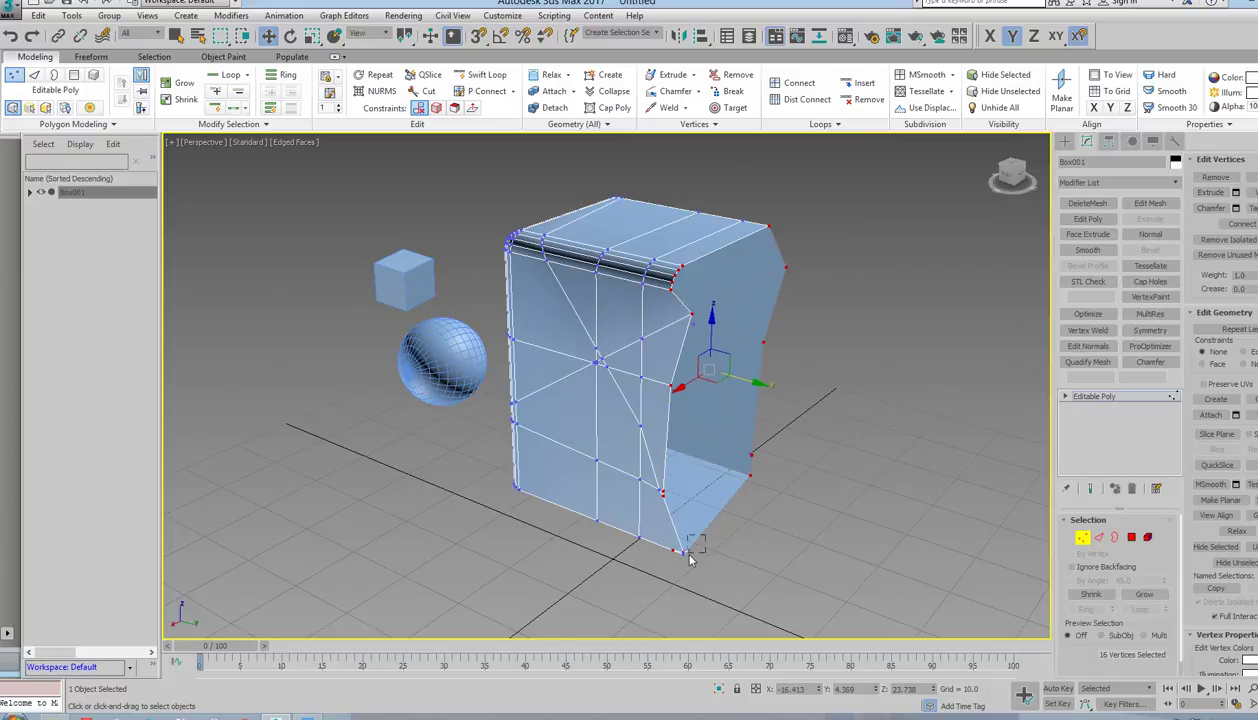
left_click(672, 556, "ctrl")
mouse_move(812, 395)
middle_mouse_down("alt")
mouse_move(726, 371)
mouse_move(800, 375)
middle_mouse_up("alt")
left_click(1113, 108)
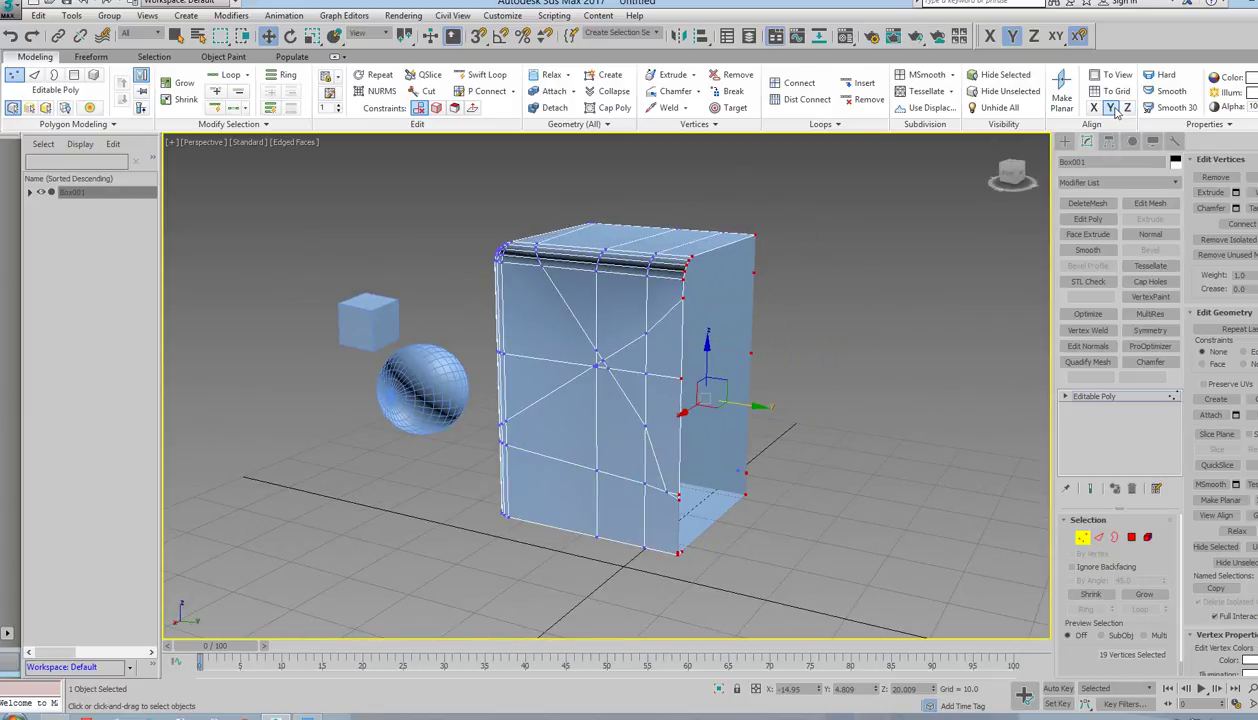
mouse_move(640, 380)
middle_mouse_down("alt")
mouse_move(601, 376)
mouse_move(741, 359)
mouse_move(755, 387)
mouse_move(743, 394)
mouse_move(745, 375)
mouse_move(714, 356)
mouse_move(735, 376)
mouse_move(683, 287)
middle_mouse_up("alt")
left_click(1080, 538)
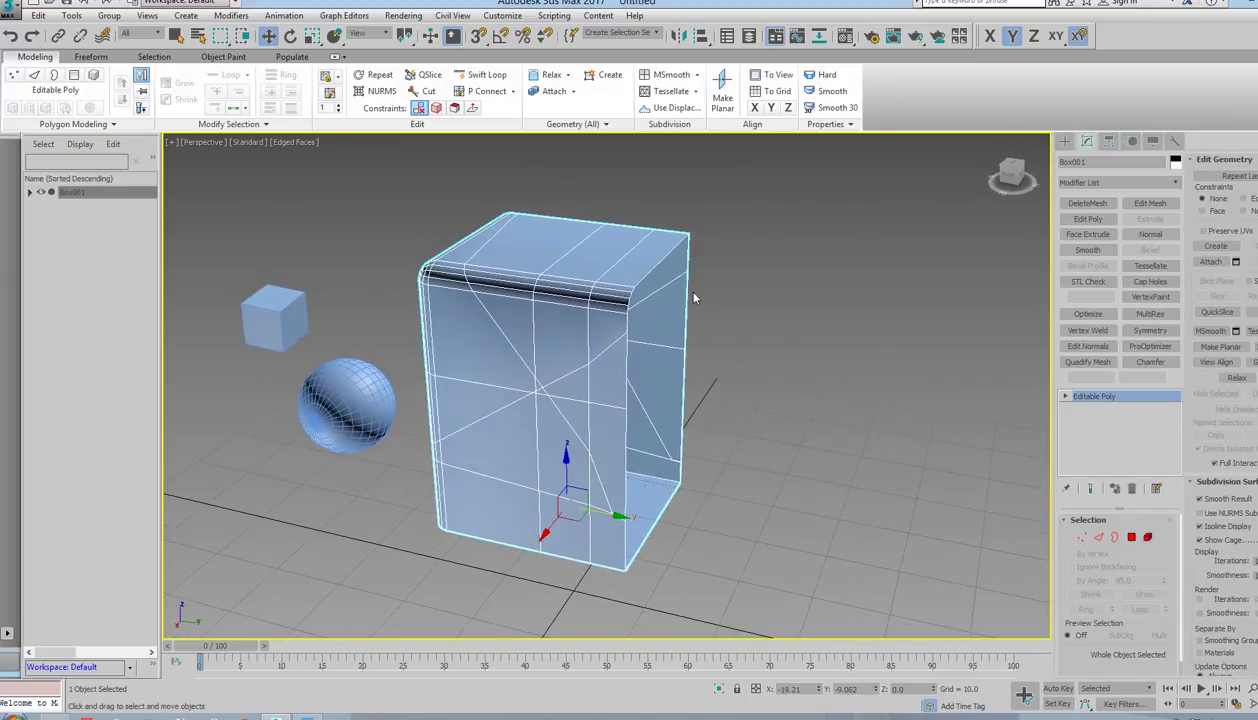
Clone the box as an instance named Box003.
right_click(683, 287)
left_click(724, 383)
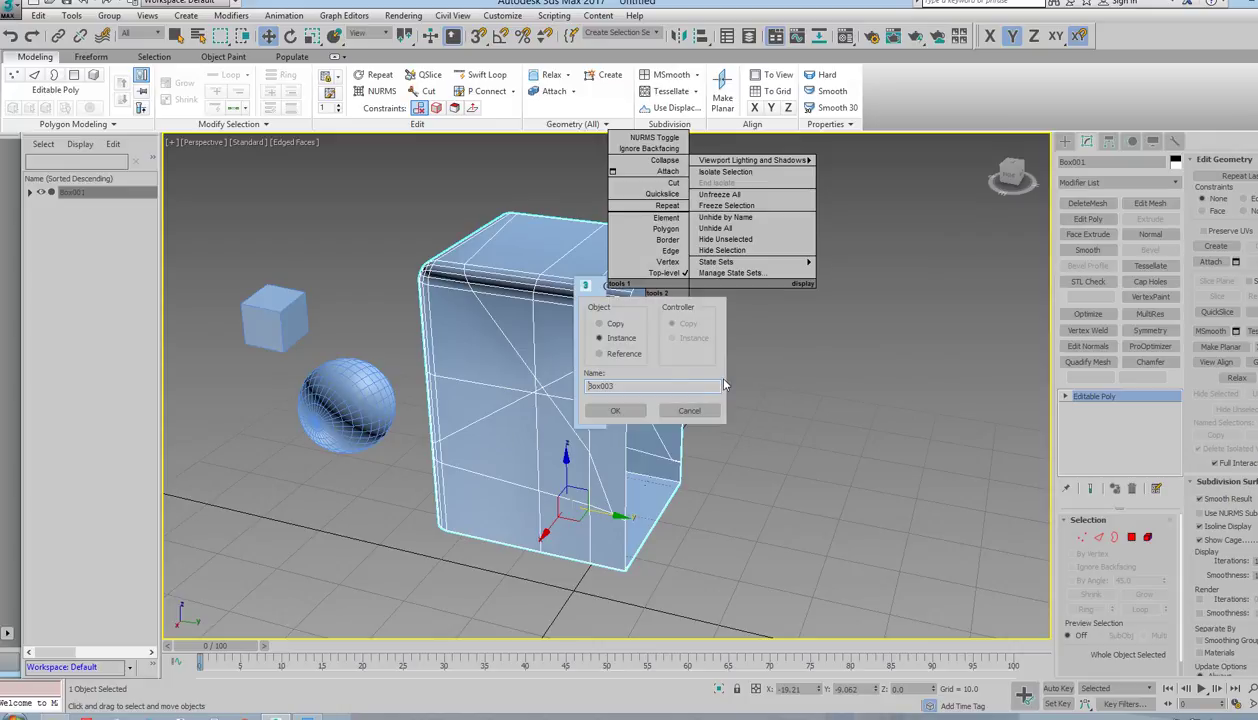
left_click(618, 408)
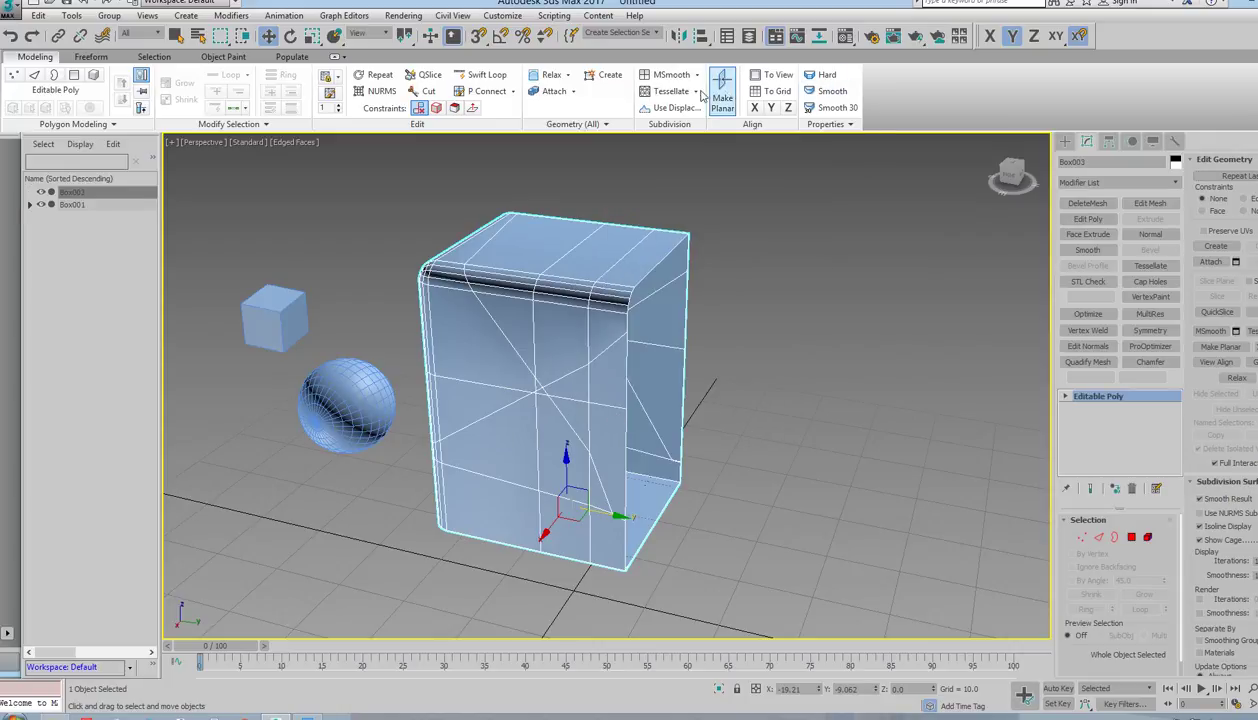
Mirror Box003 across the Y axis and move it to the right of the original.
left_click(679, 36)
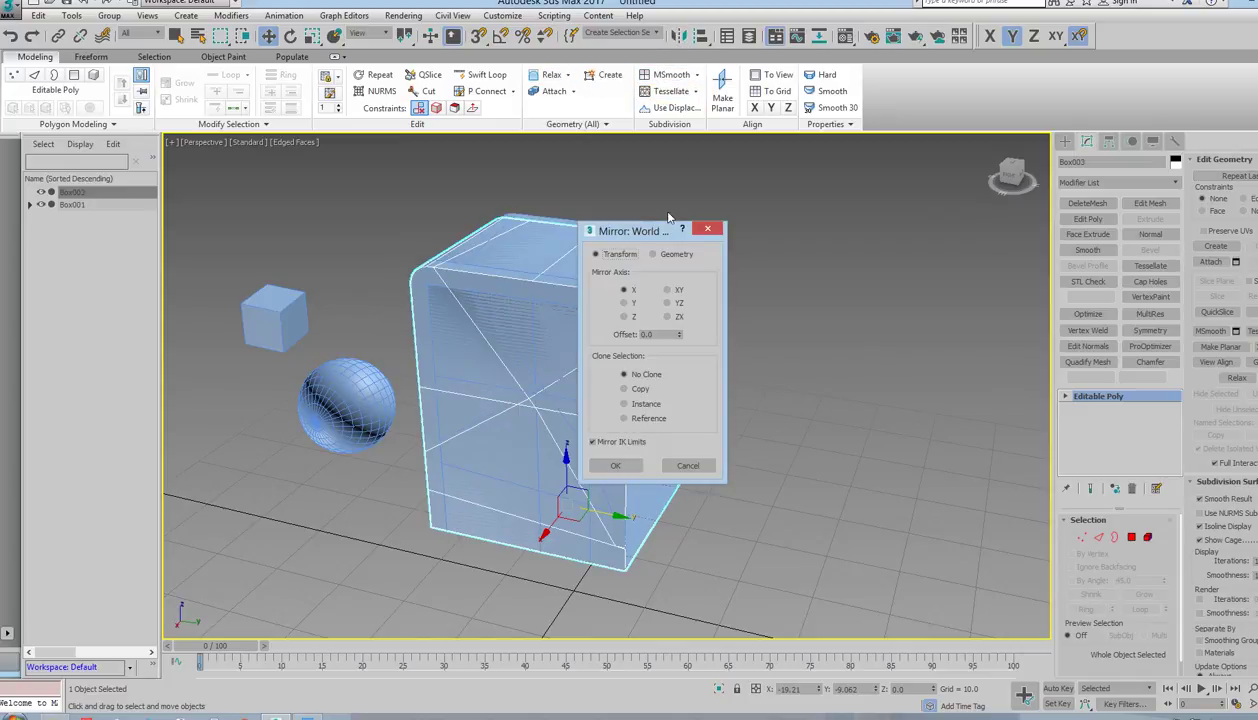
left_click_drag(641, 222, 936, 215)
left_click(964, 283)
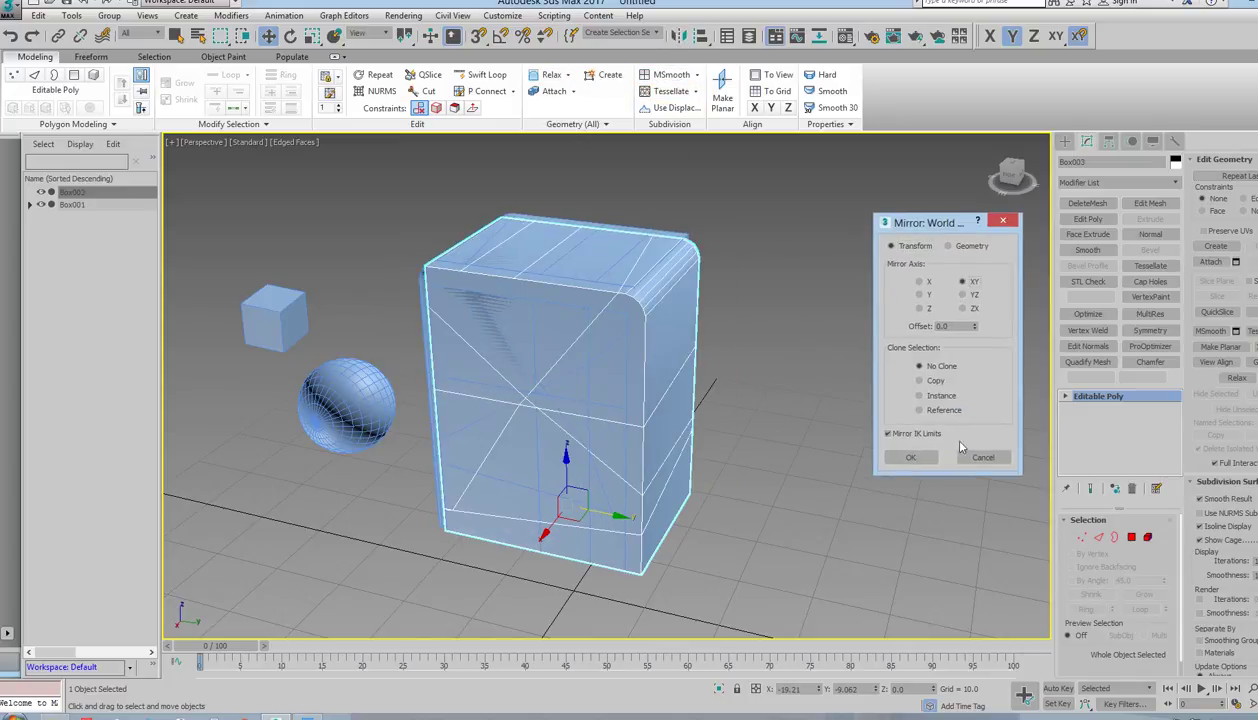
left_click(920, 296)
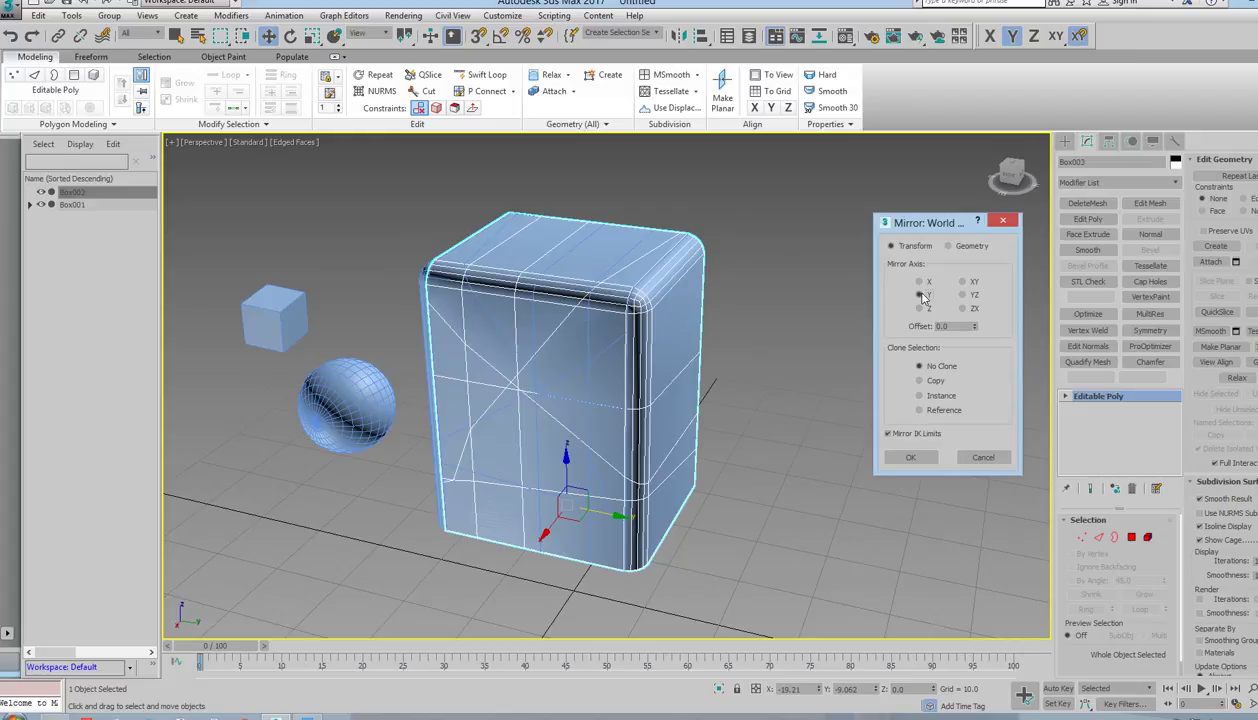
left_click(911, 458)
left_click_drag(592, 520, 860, 520)
left_click(654, 318)
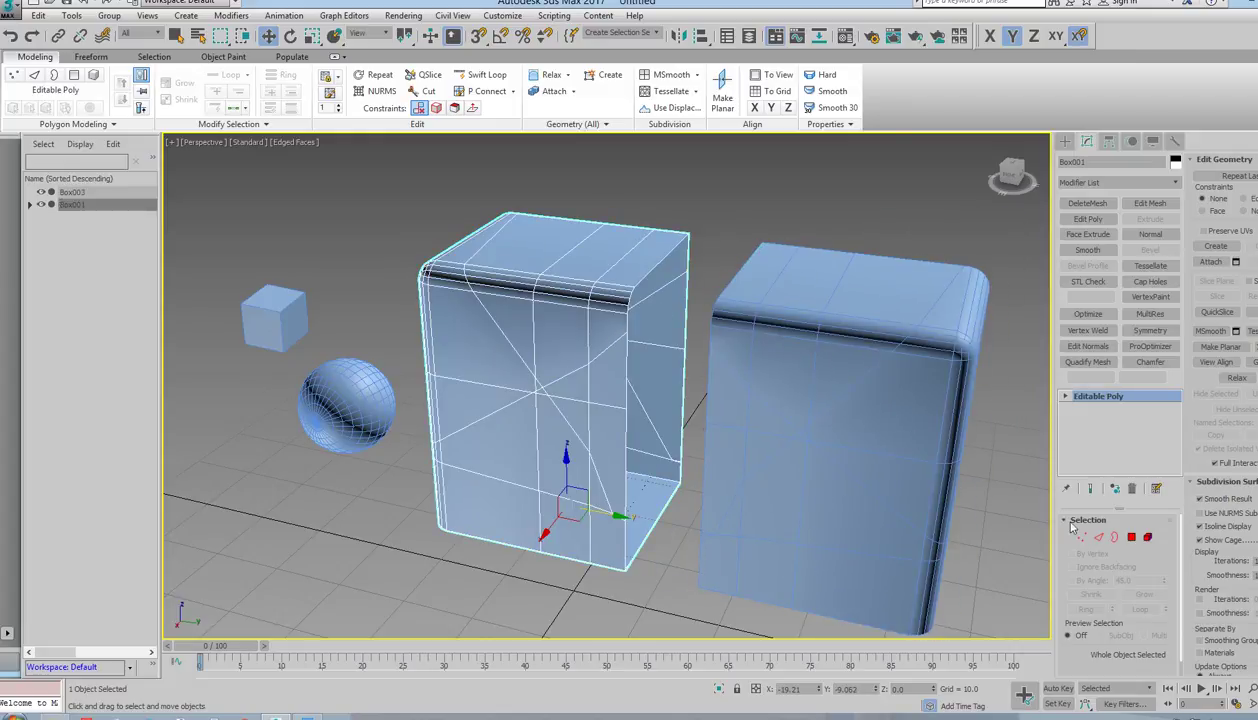
Lower the box's top-right corner vertex slightly in Z.
key("1")
left_click(690, 241)
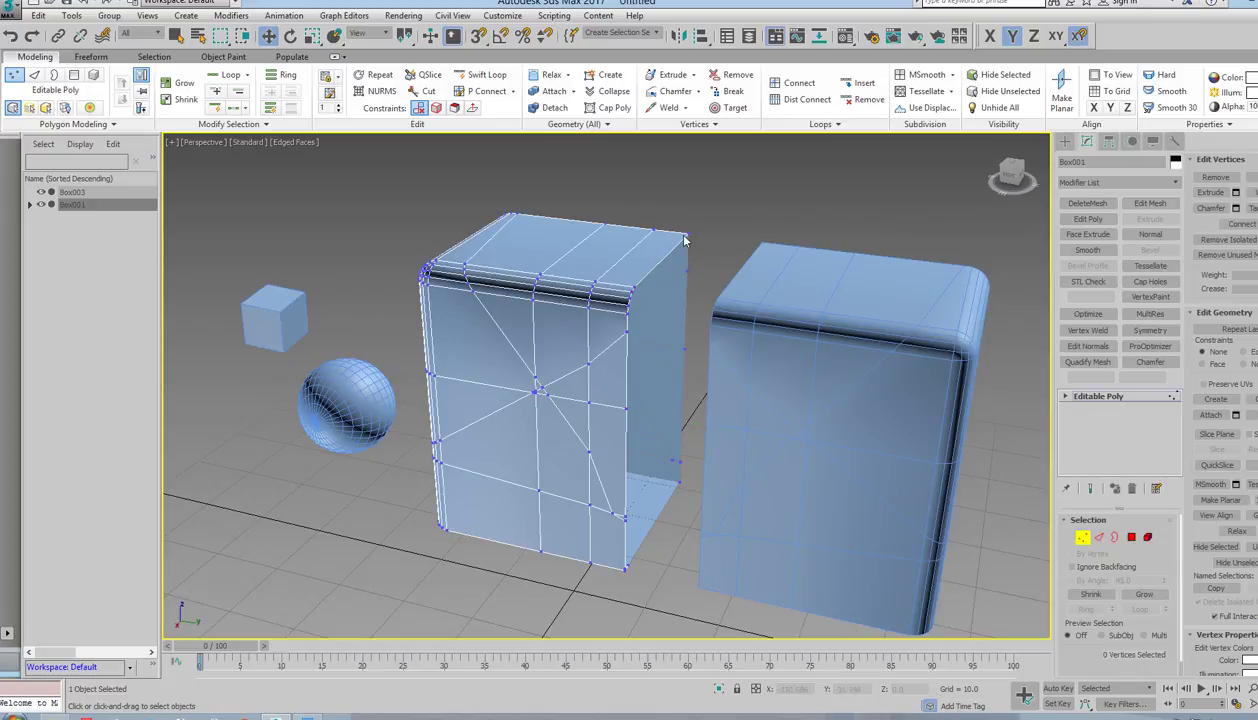
left_click(685, 240)
left_click_drag(691, 197, 683, 226)
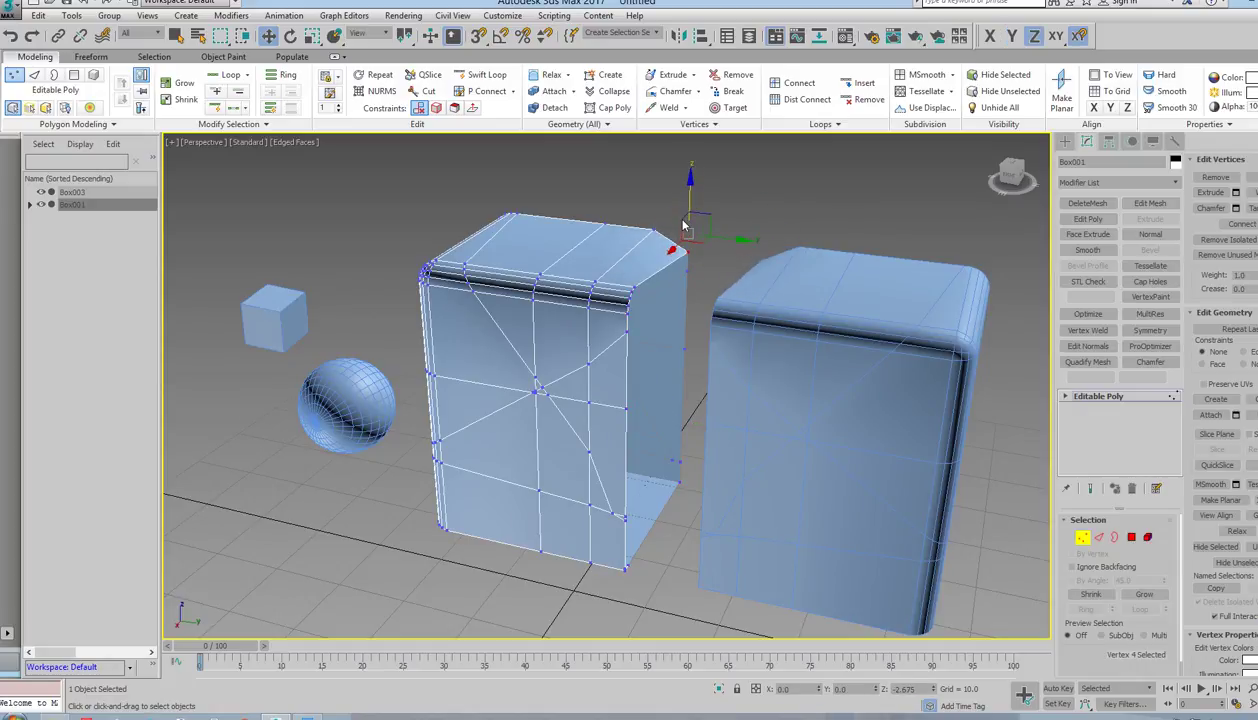
Move the top polygon up, then back down so the top sits slightly raised.
right_click(613, 244)
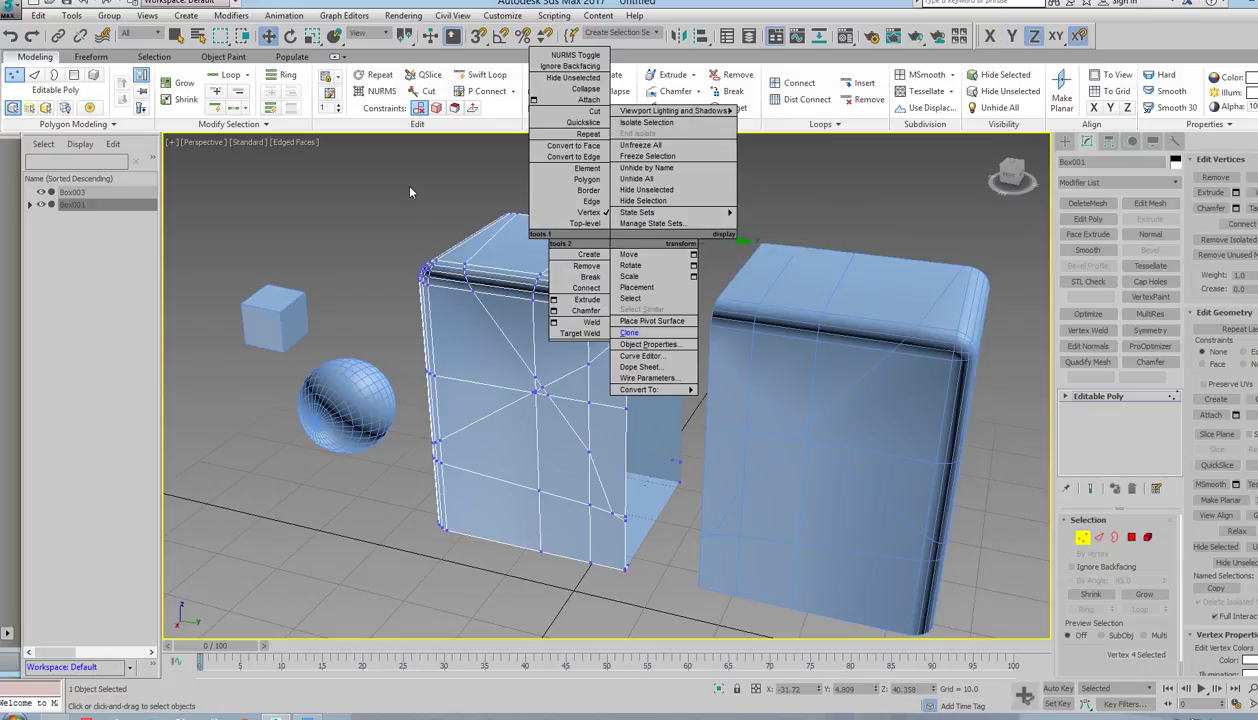
left_click(1131, 537)
left_click(600, 230)
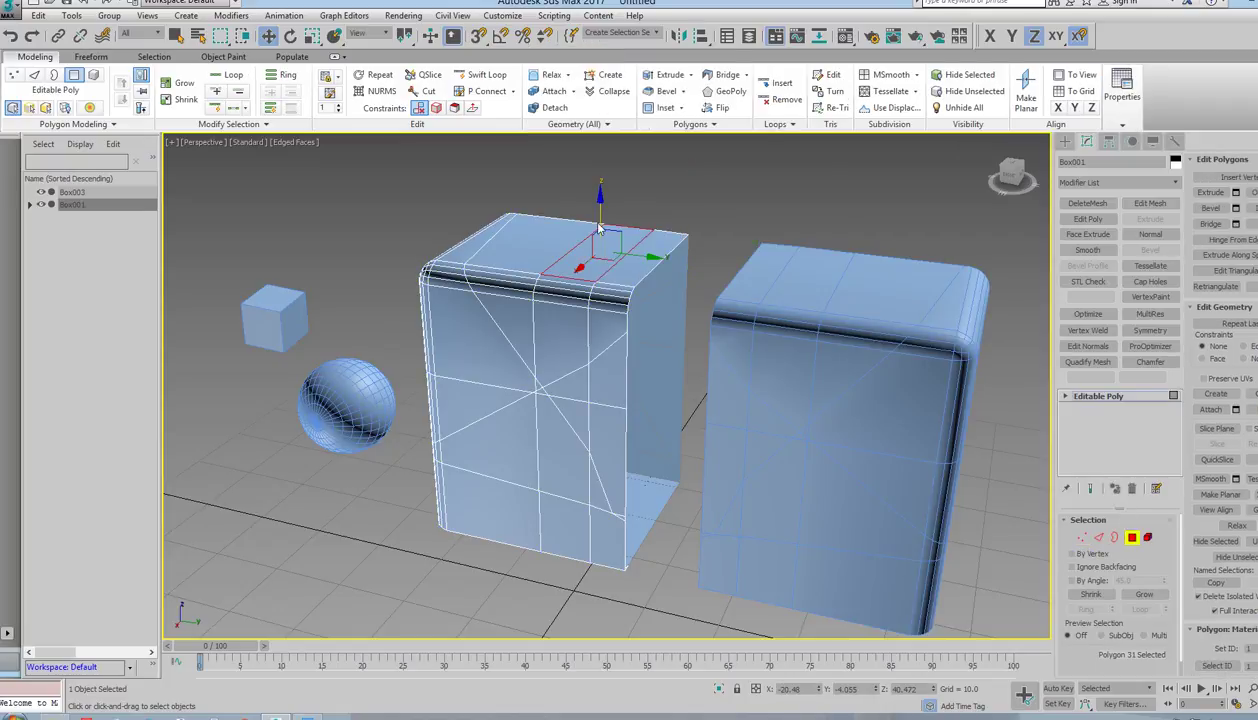
left_click_drag(600, 230, 596, 192)
middle_click_drag(600, 195, 694, 343, "alt")
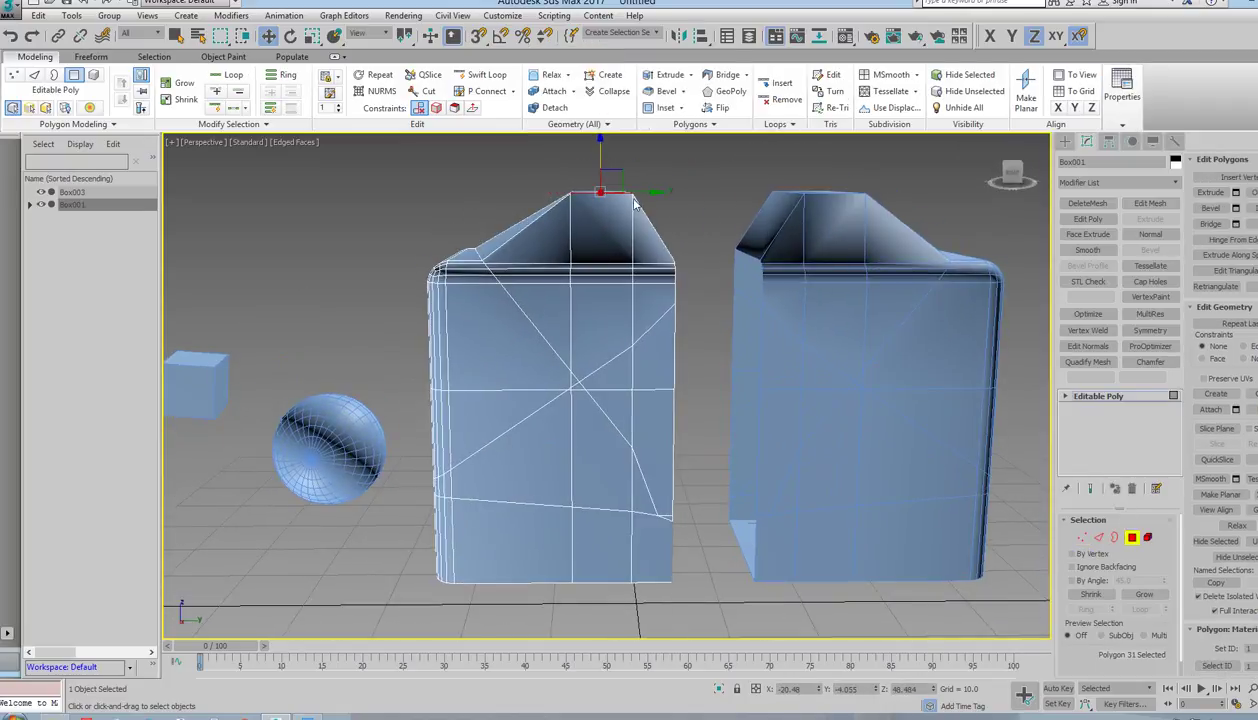
left_click_drag(598, 163, 597, 211)
left_click(1131, 537)
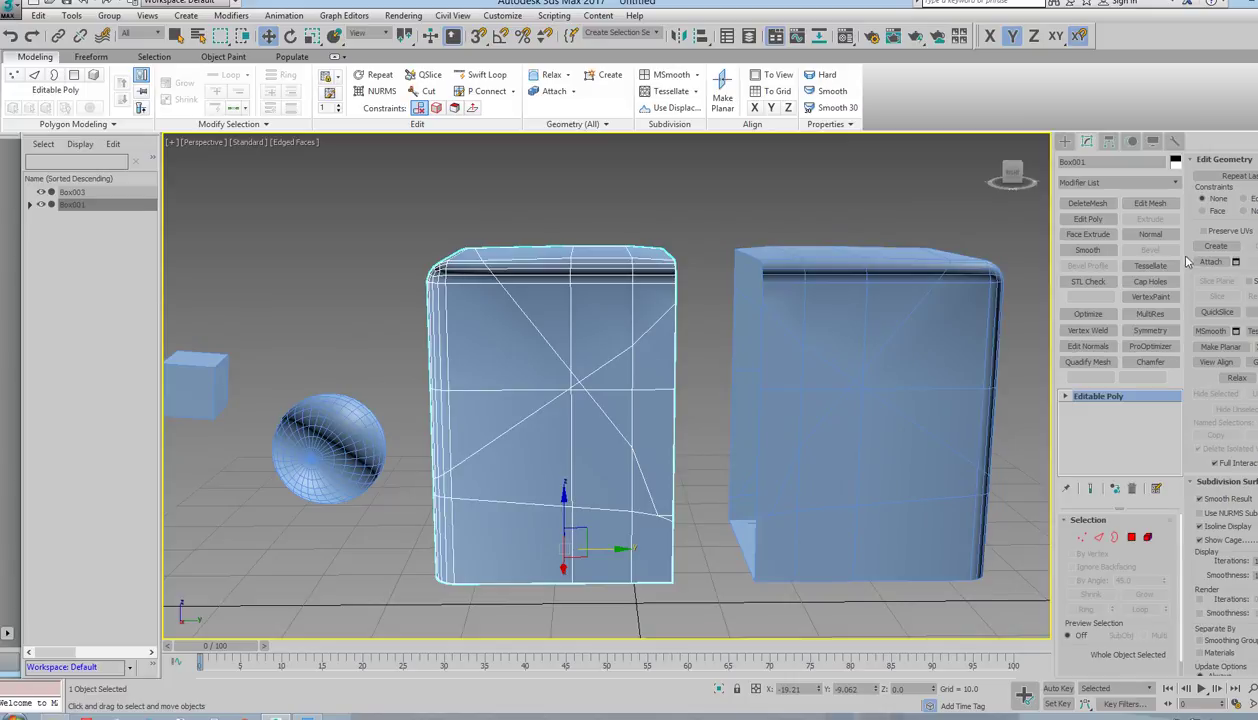
Convert both boxes to Editable Poly.
left_click(1208, 261)
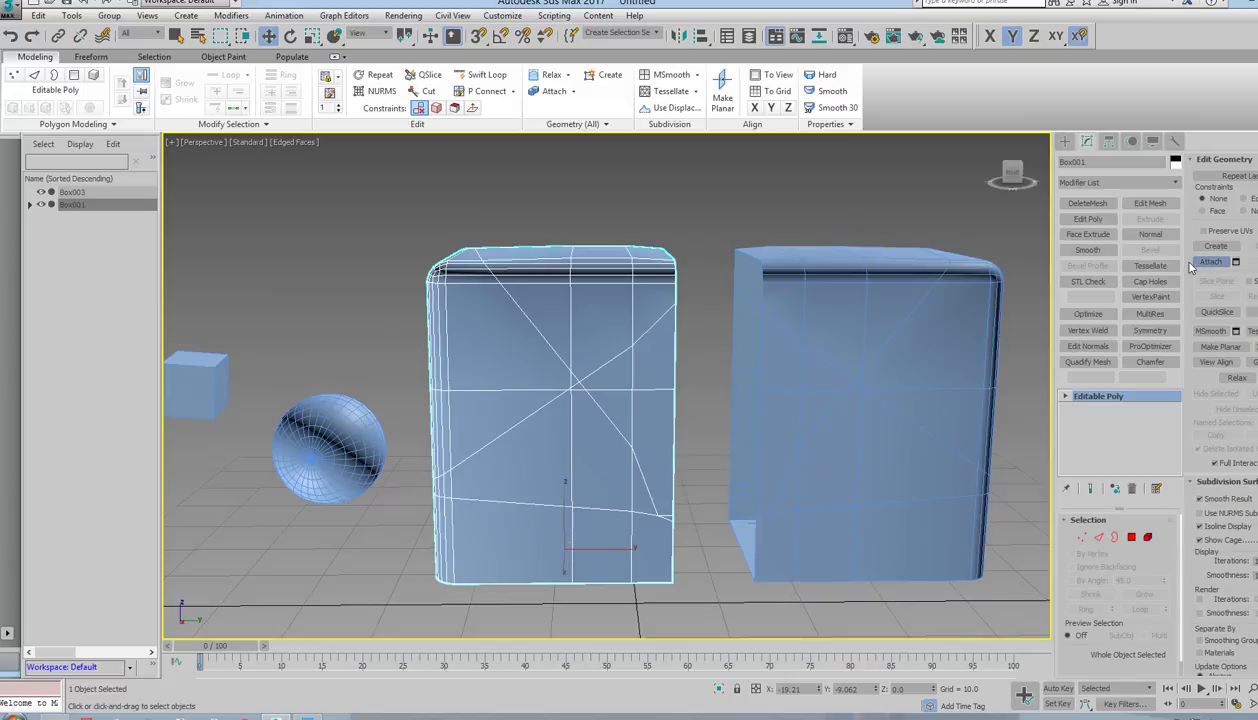
left_click(809, 362)
left_click(831, 297, "ctrl")
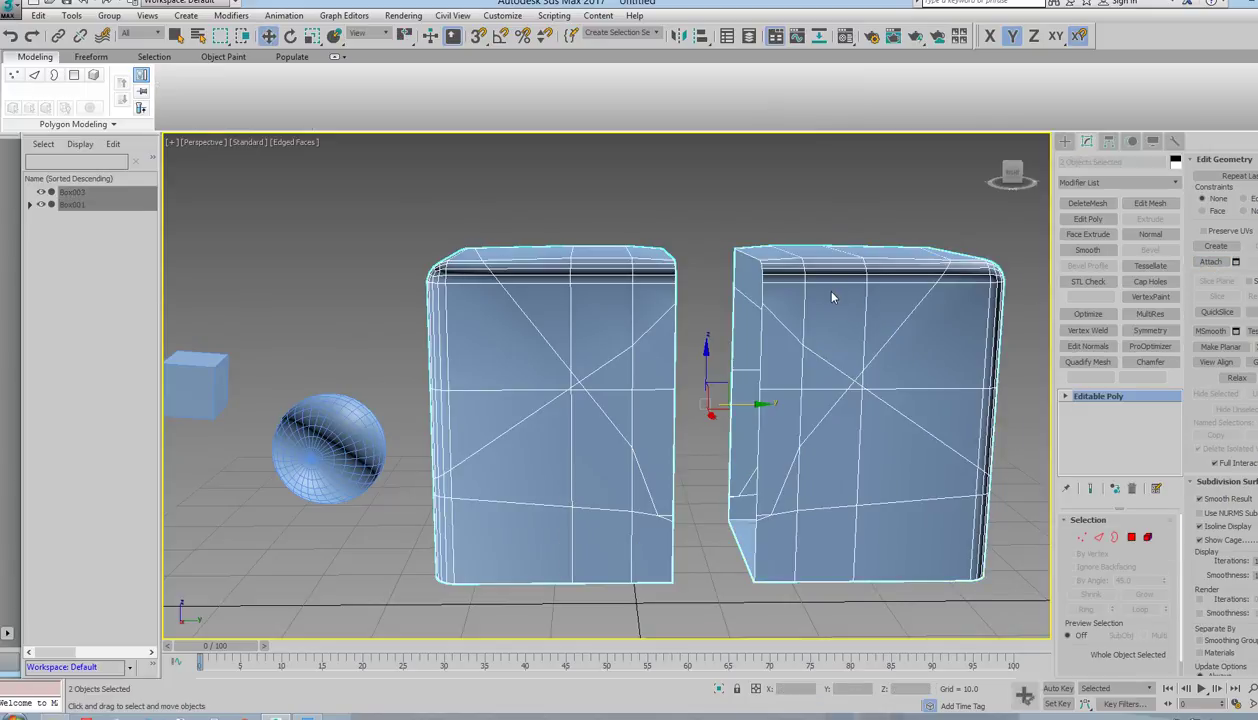
right_click(834, 295)
left_click(962, 440)
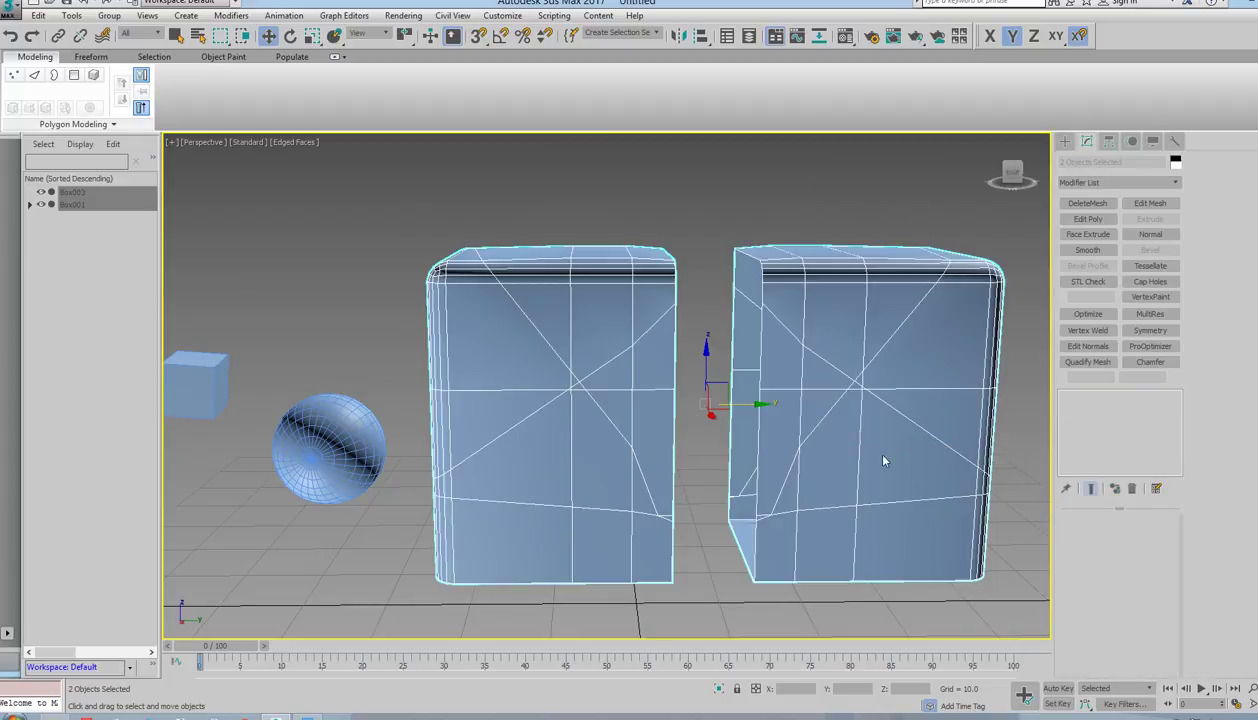
Nudge a top corner vertex of the left box slightly up in Z.
left_click(615, 364)
key("1")
left_click(663, 249)
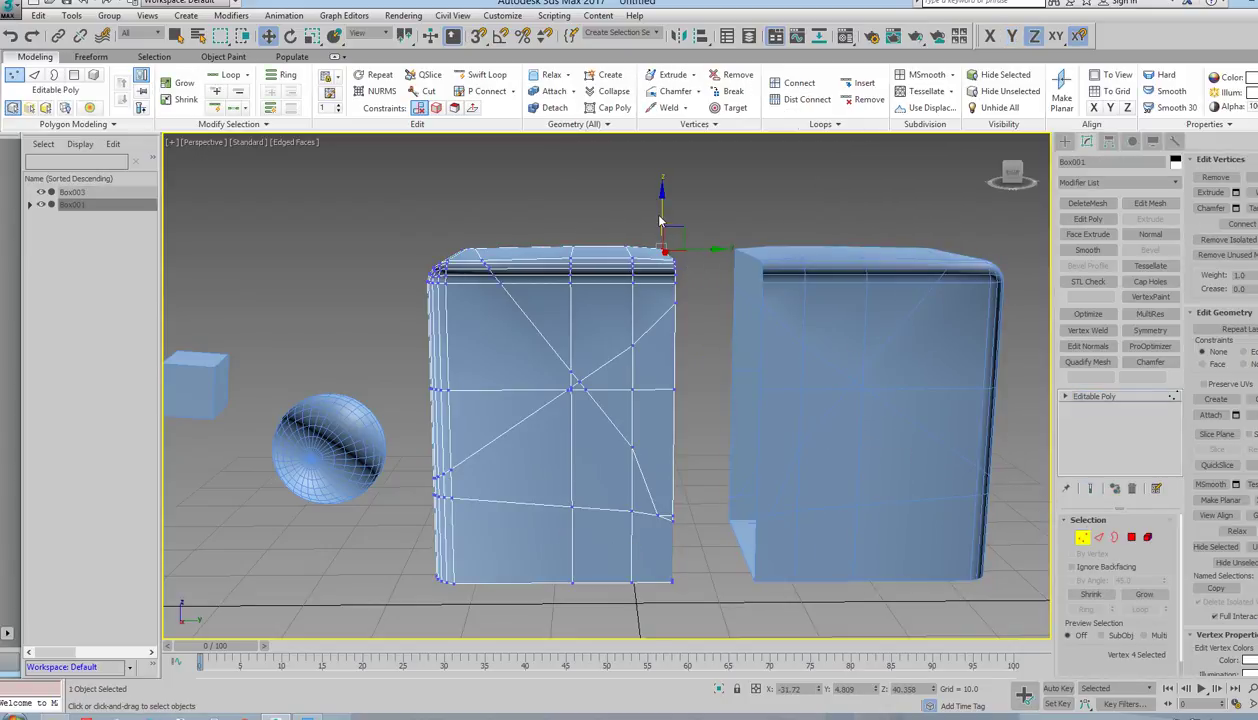
left_click_drag(660, 220, 662, 200)
left_click(1083, 540)
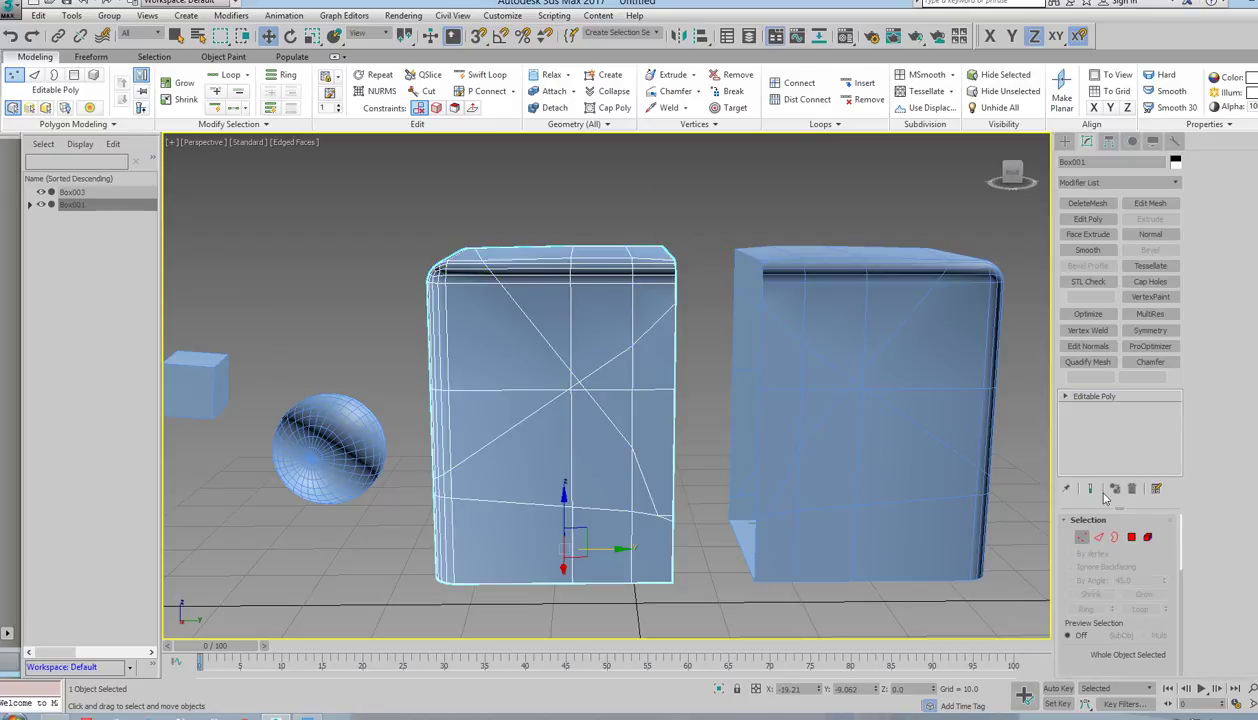
Attach the right box, Box003, into Box001.
left_click(1210, 261)
left_click(810, 345)
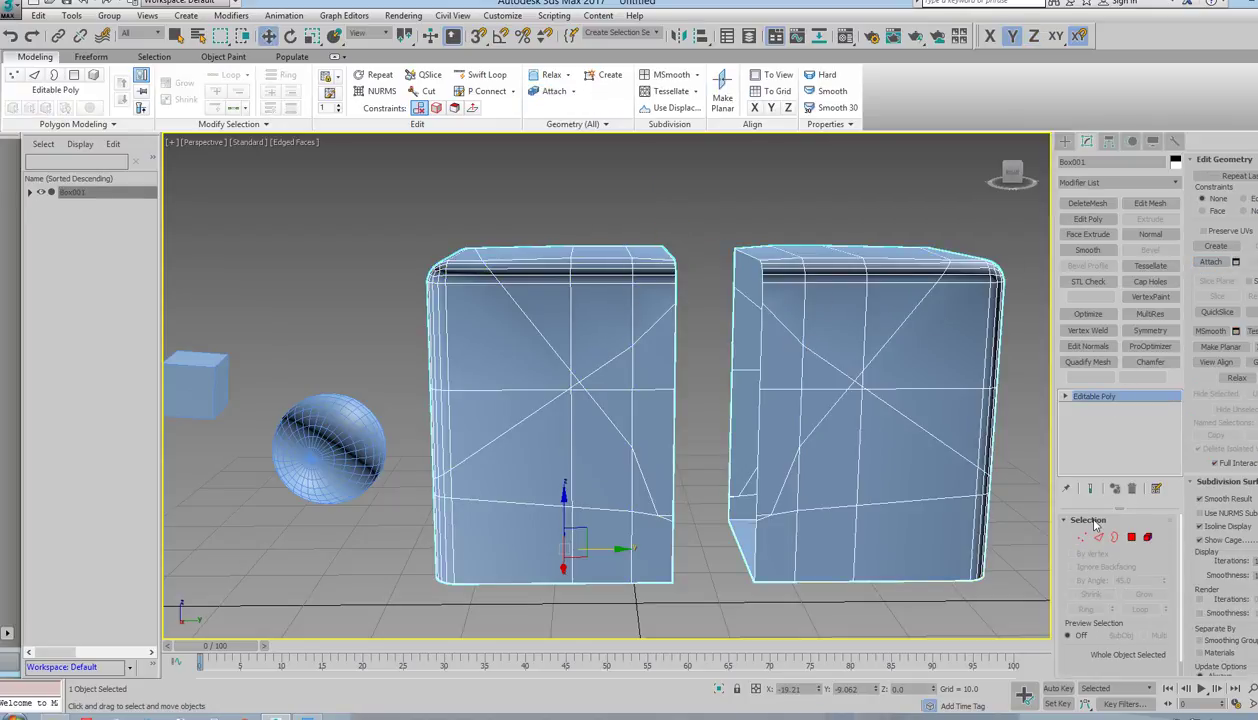
left_click(1115, 537)
Bridge the left box's open border to the right box's open border.
middle_click_drag(700, 362, 750, 160, "alt")
left_click(750, 160)
middle_click_drag(752, 278, 1117, 460, "alt")
left_click(1210, 208)
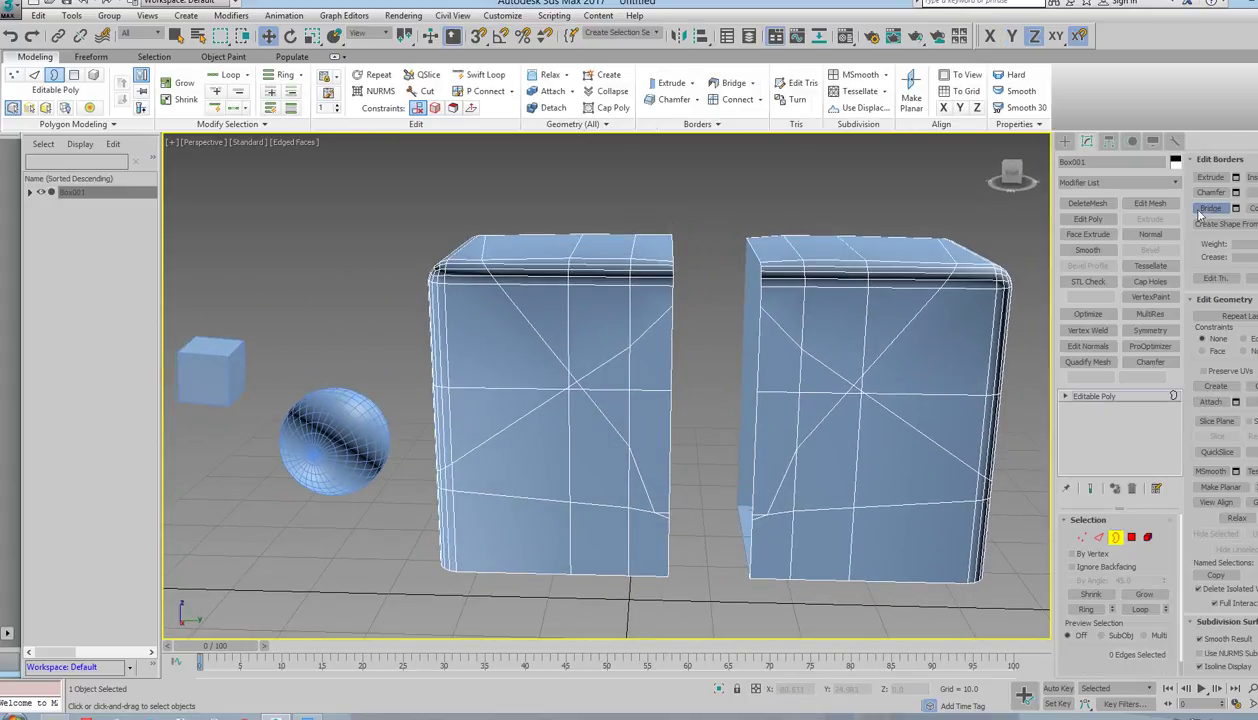
left_click(673, 338)
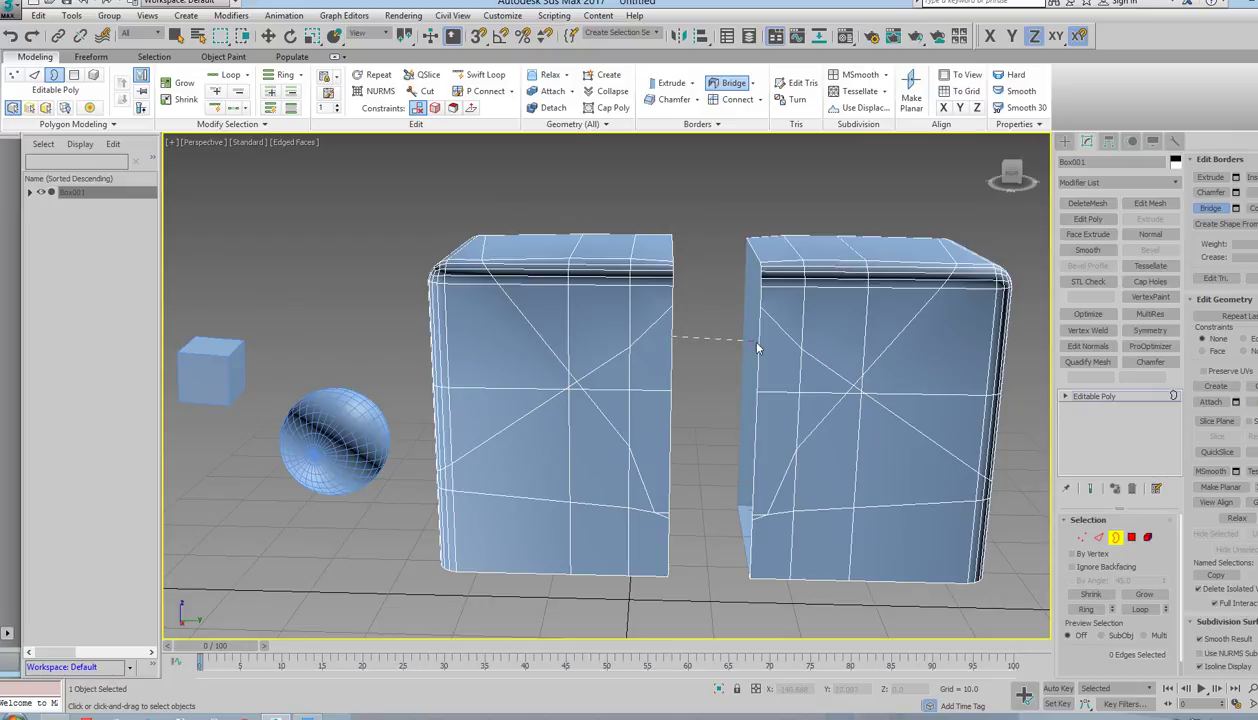
left_click(760, 347)
middle_click_drag(760, 347, 935, 427, "alt")
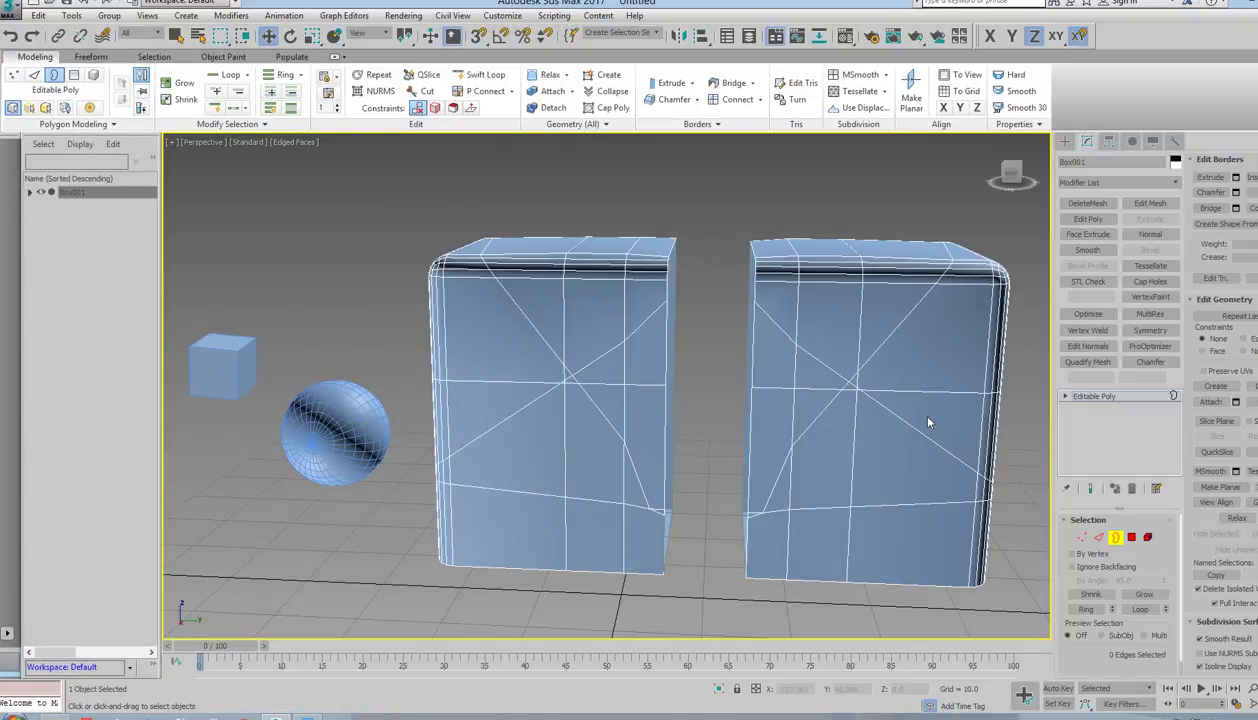
left_click(1114, 537)
middle_click_drag(716, 365, 735, 292, "alt")
scroll(630, 353, "down", 2)
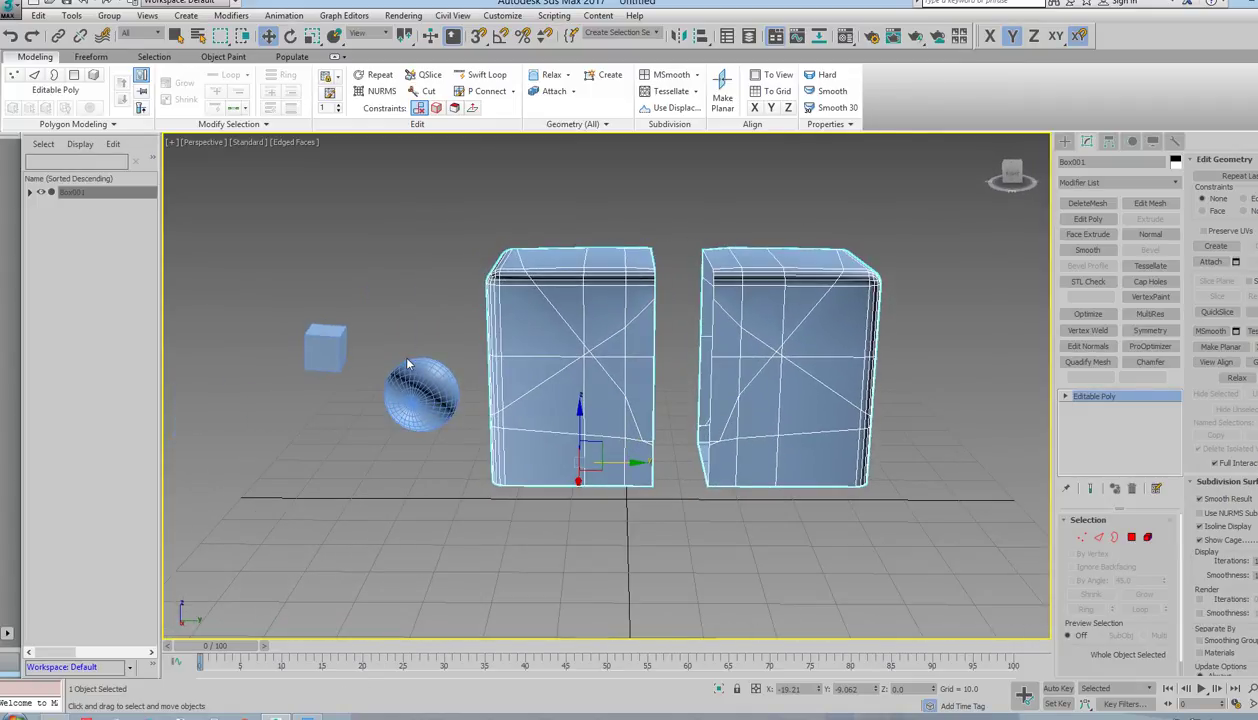
middle_click_drag(407, 364, 514, 374, "alt")
scroll(527, 369, "up", 4)
scroll(545, 399, "down", 2)
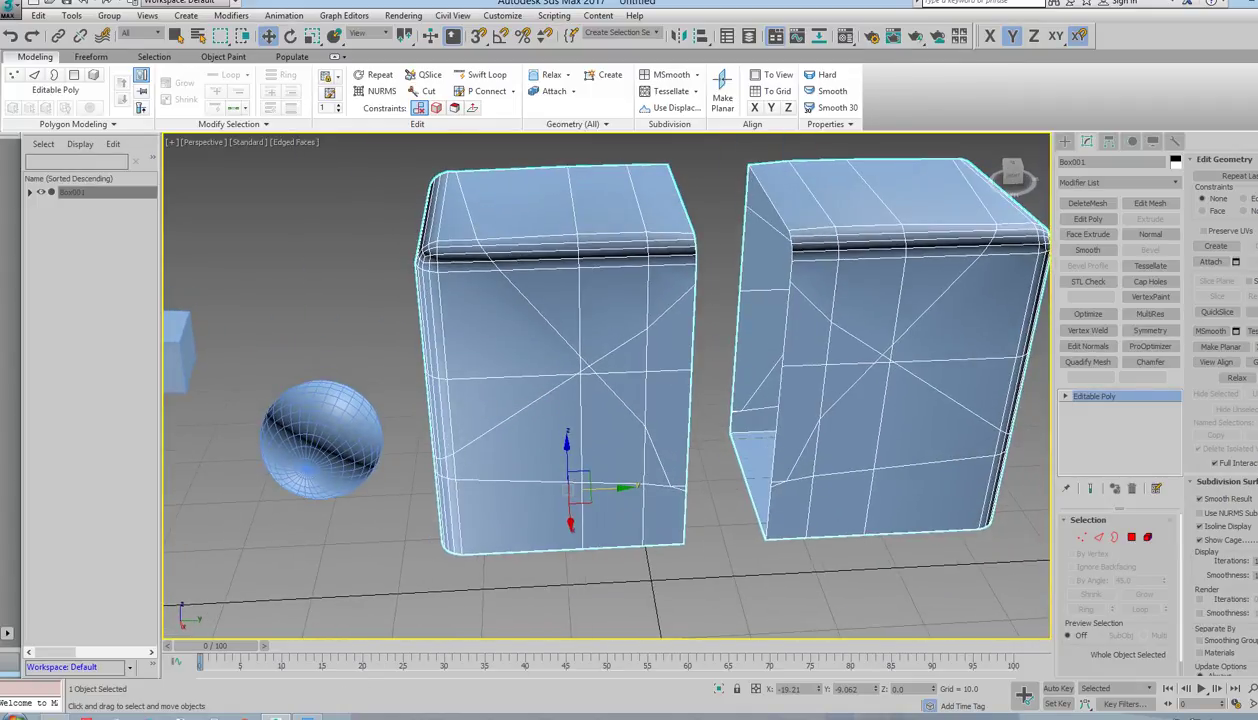
left_click(300, 714)
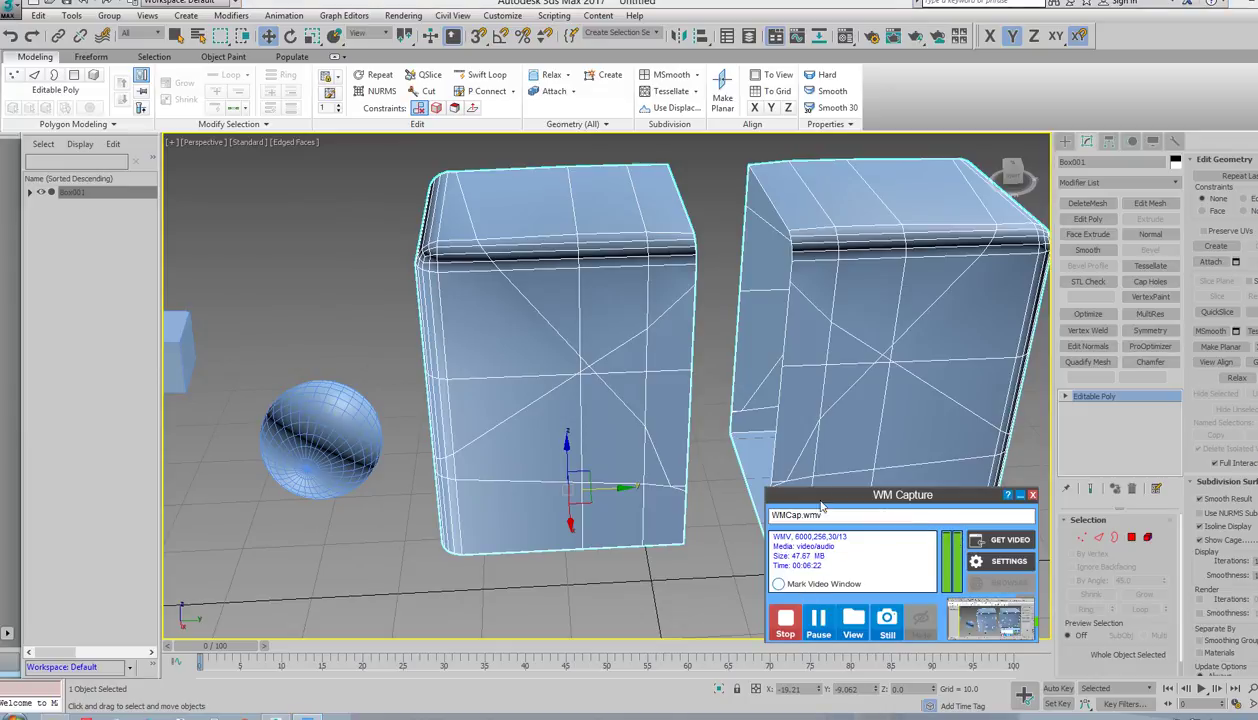
middle_click_drag(663, 202, 621, 277, "alt")
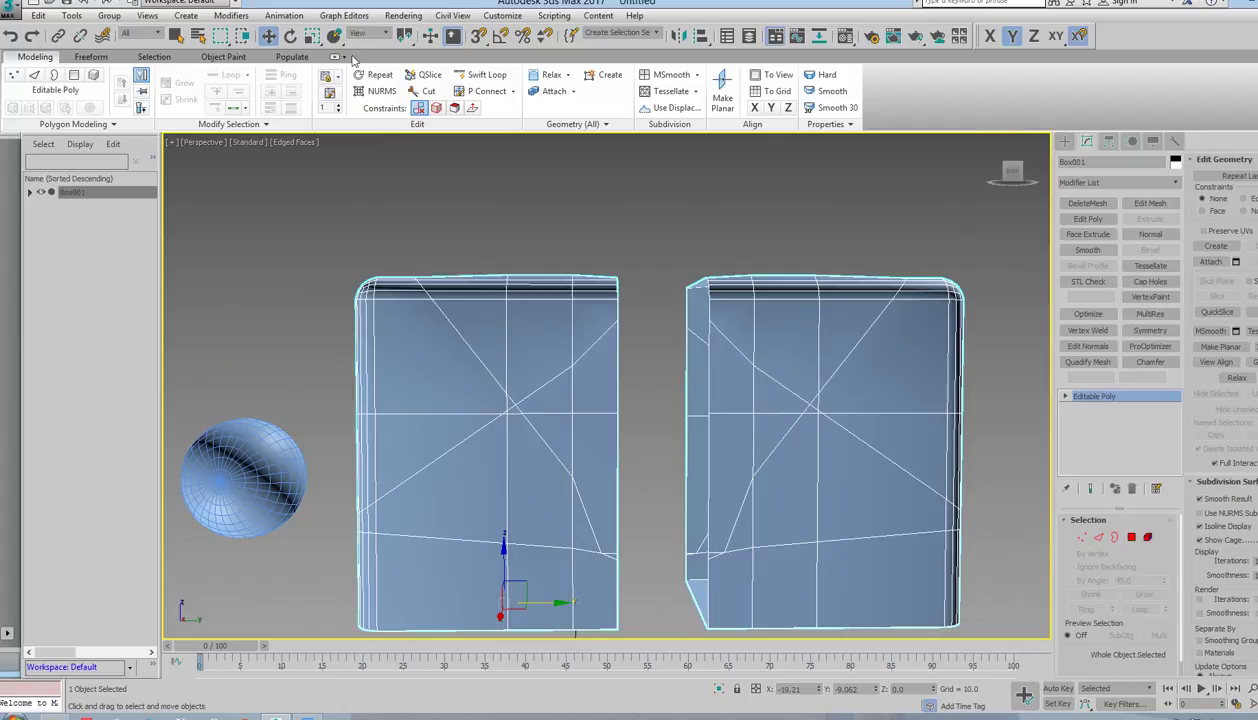
left_click(211, 58)
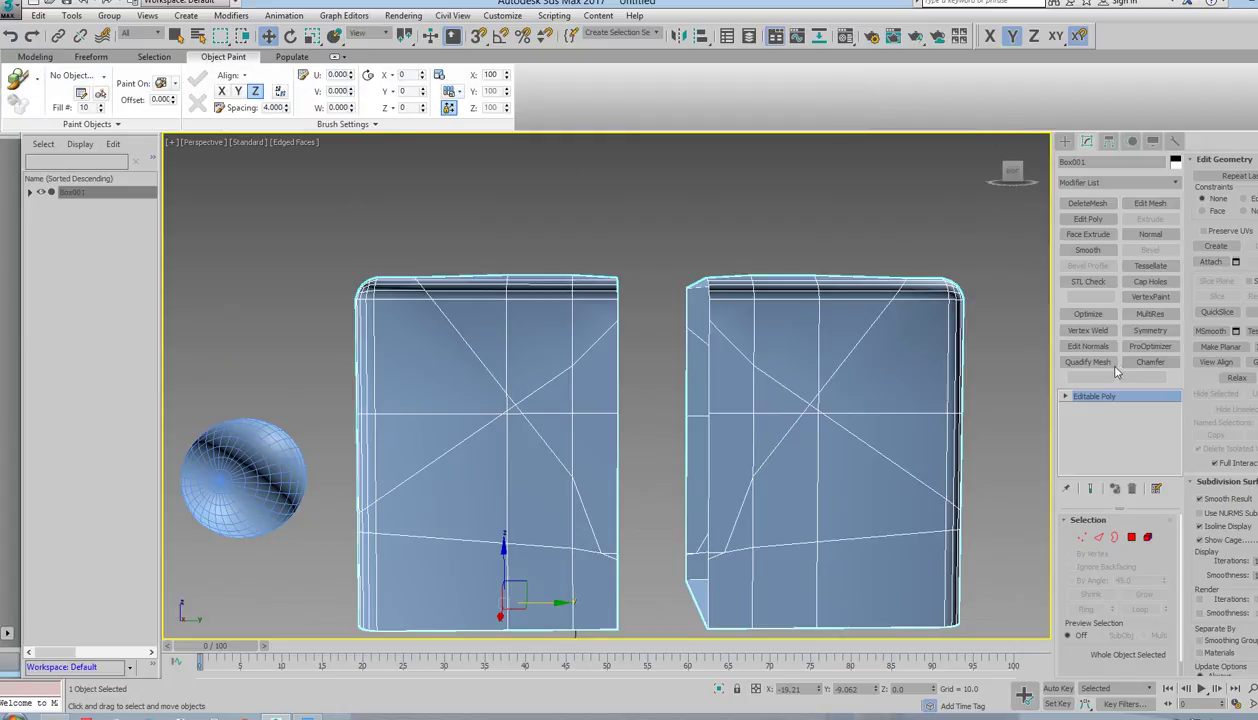
Lift the inner top corners of both box halves upward with the Freeform Shift brush.
left_click(91, 57)
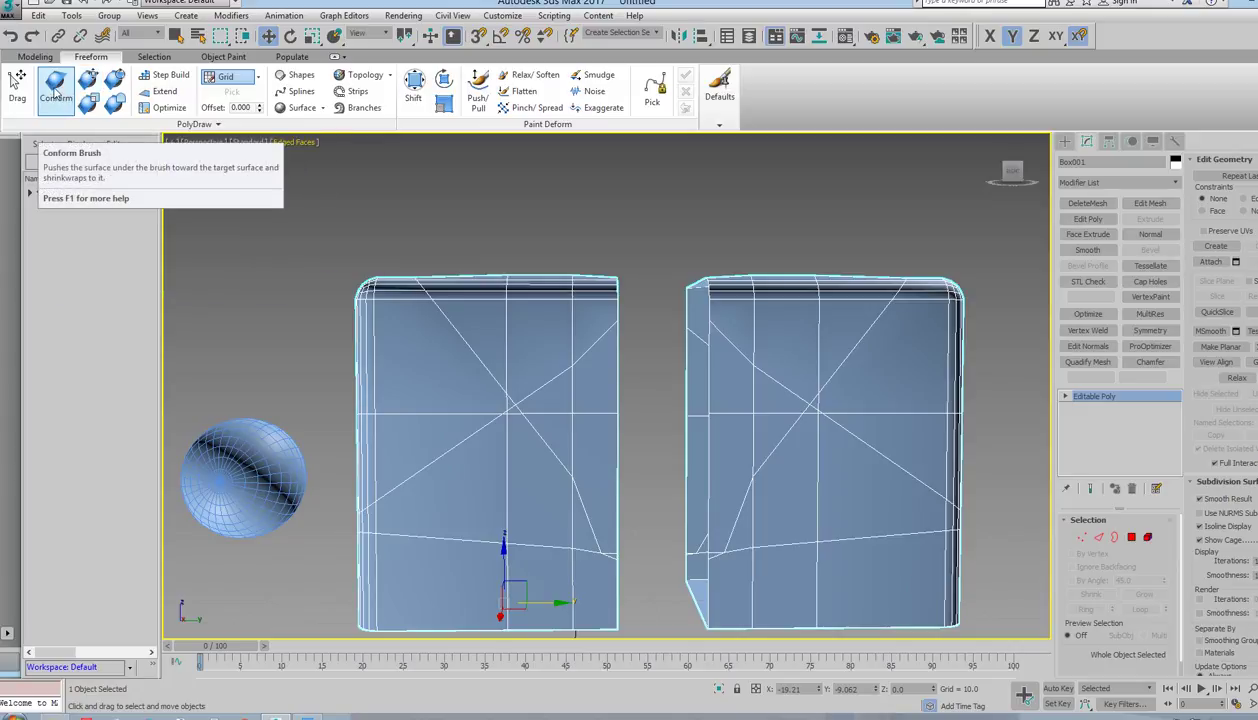
left_click(413, 85)
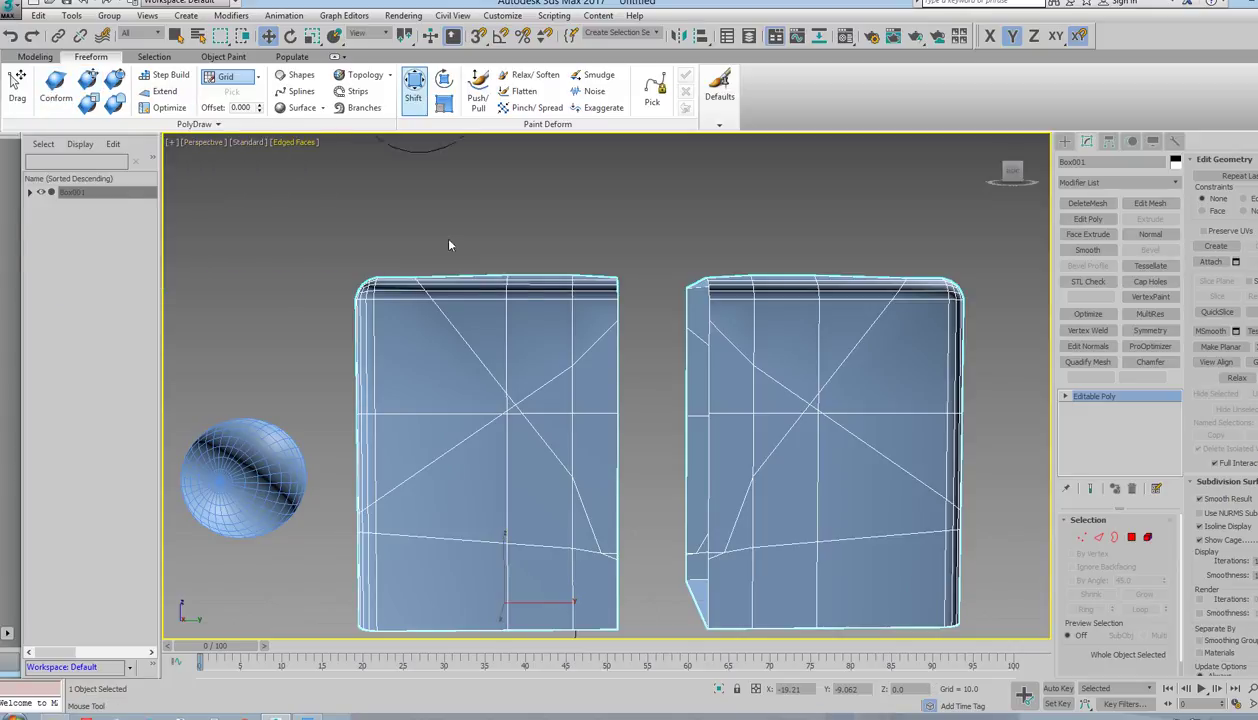
left_click_drag(598, 273, 612, 245)
left_click_drag(700, 285, 703, 244)
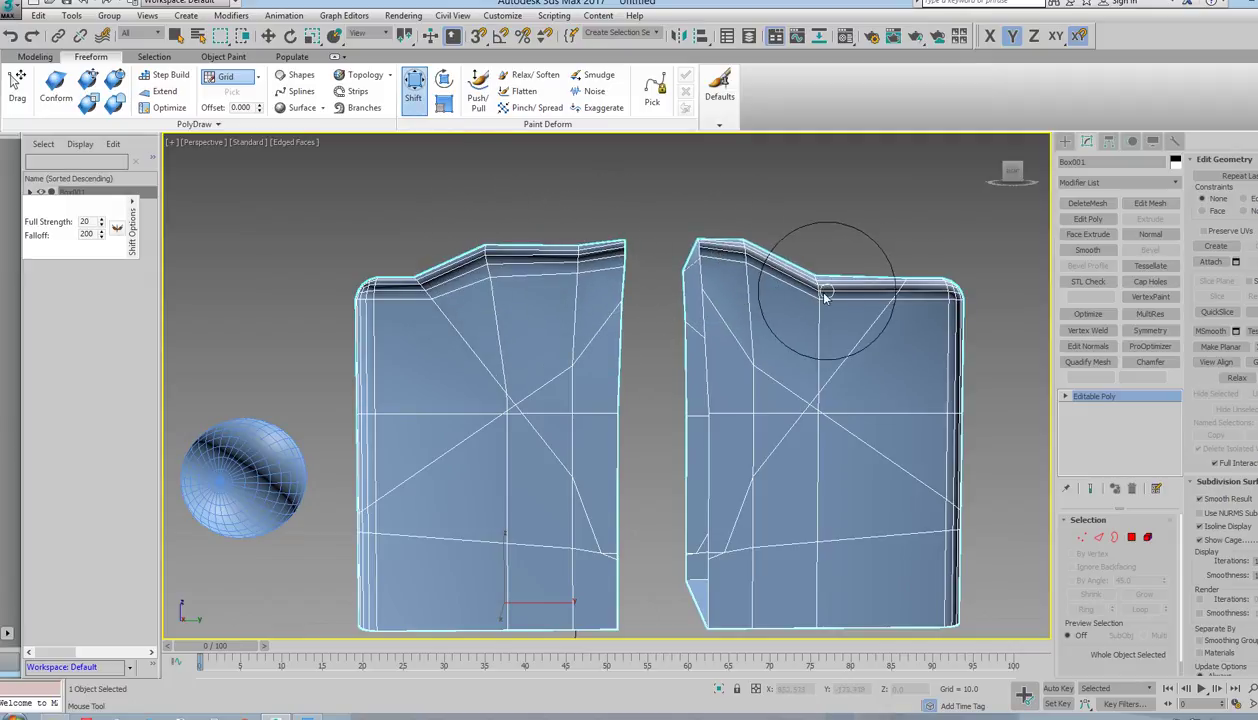
mouse_move(823, 273)
middle_mouse_down("alt")
mouse_move(828, 420)
mouse_move(848, 315)
mouse_move(882, 289)
mouse_move(858, 325)
mouse_move(851, 309)
middle_mouse_up("alt")
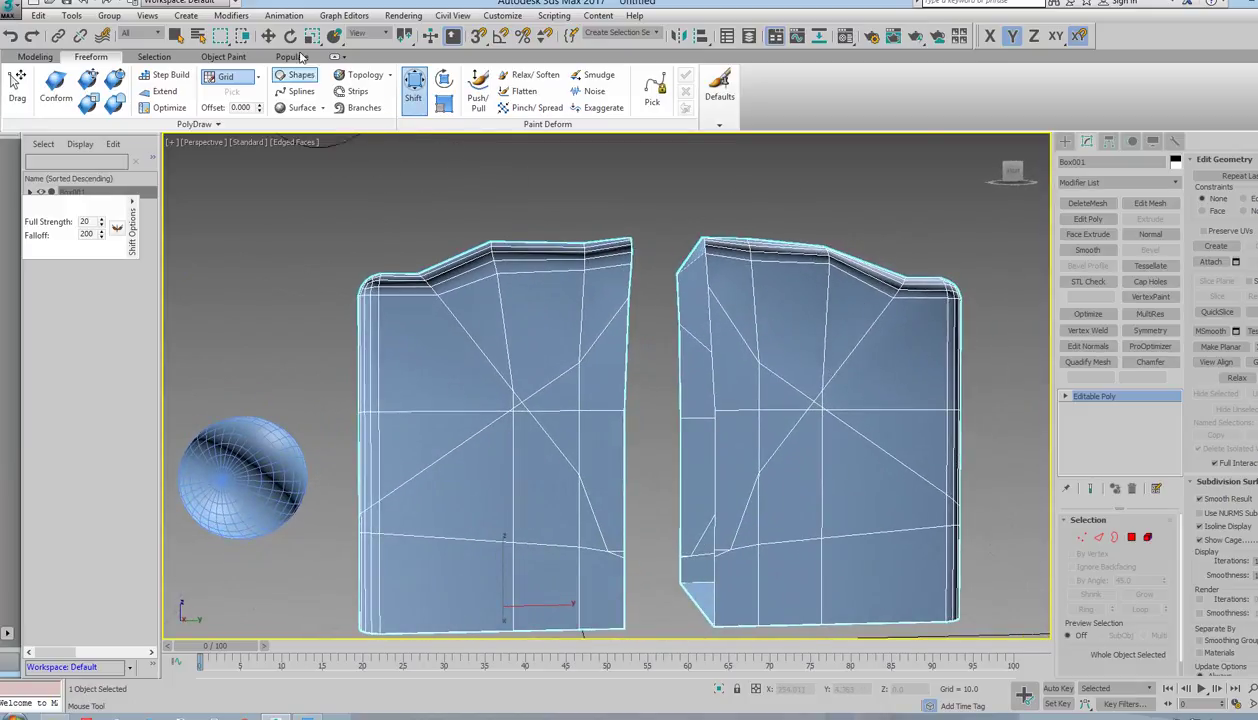
left_click(268, 35)
left_click(1082, 537)
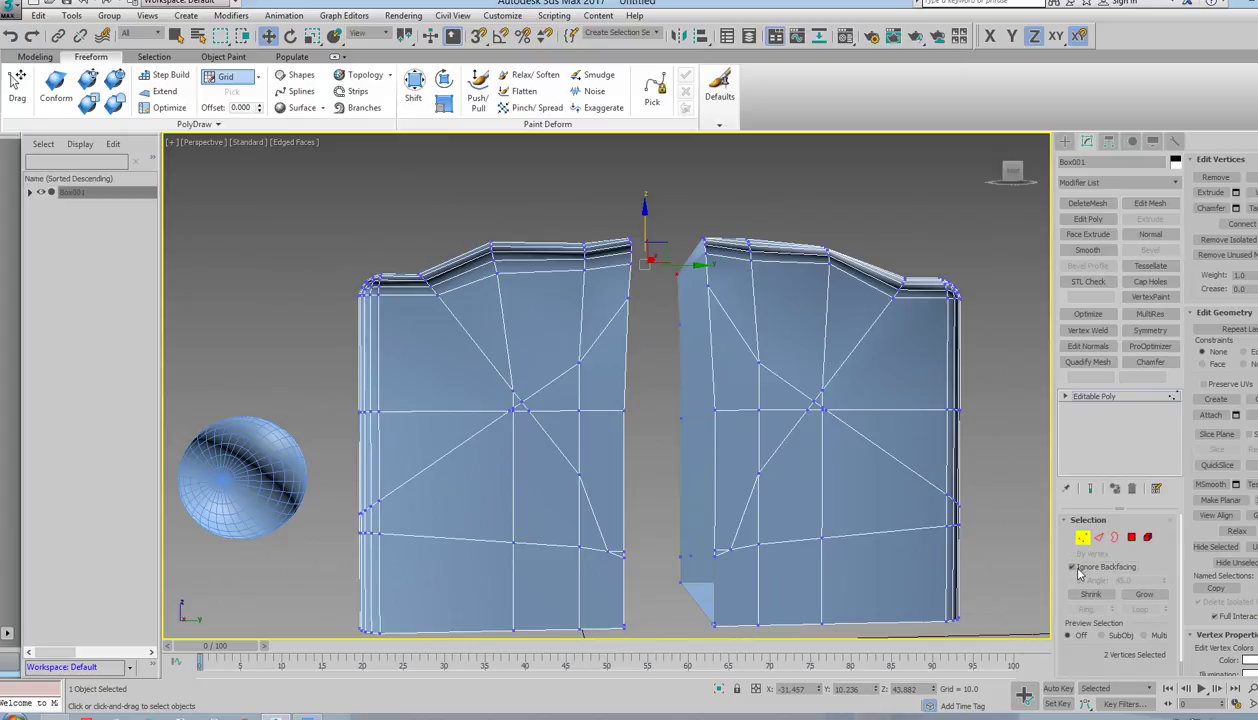
Collapse the clustered centre vertices of the left and right boxes into single vertices.
middle_click_drag(485, 385, 640, 429, "alt")
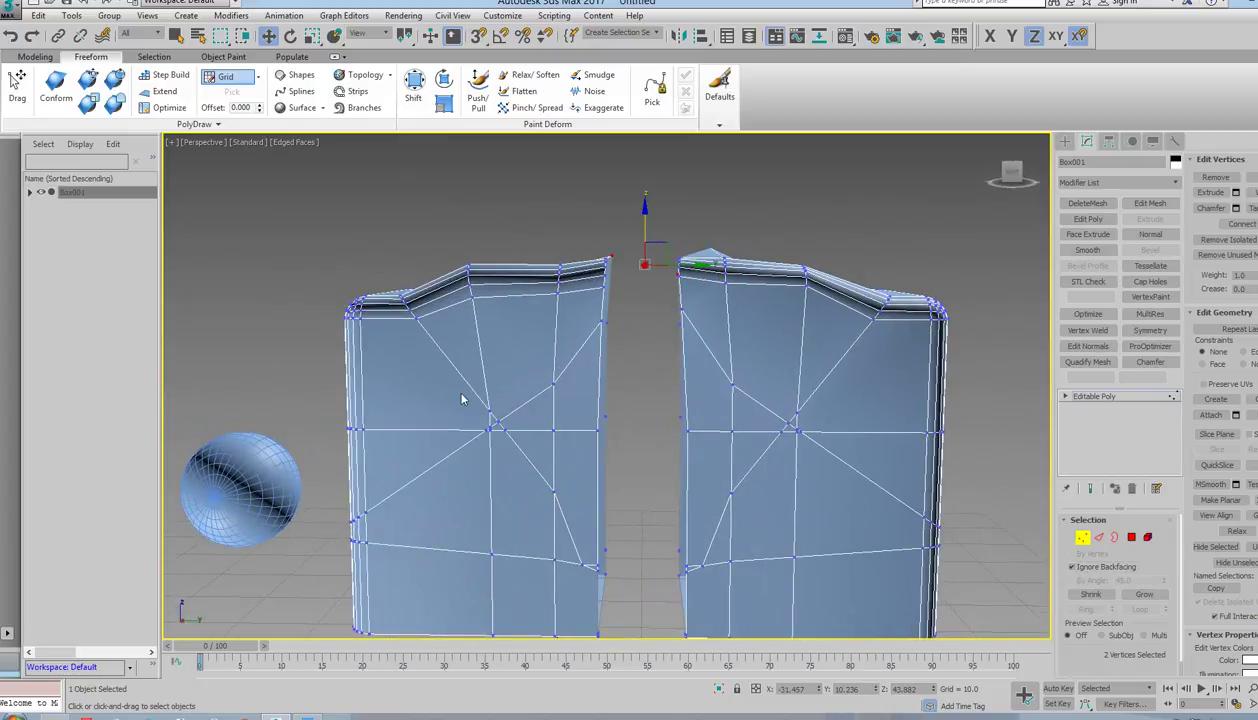
left_click_drag(524, 455, 522, 450)
right_click(512, 423)
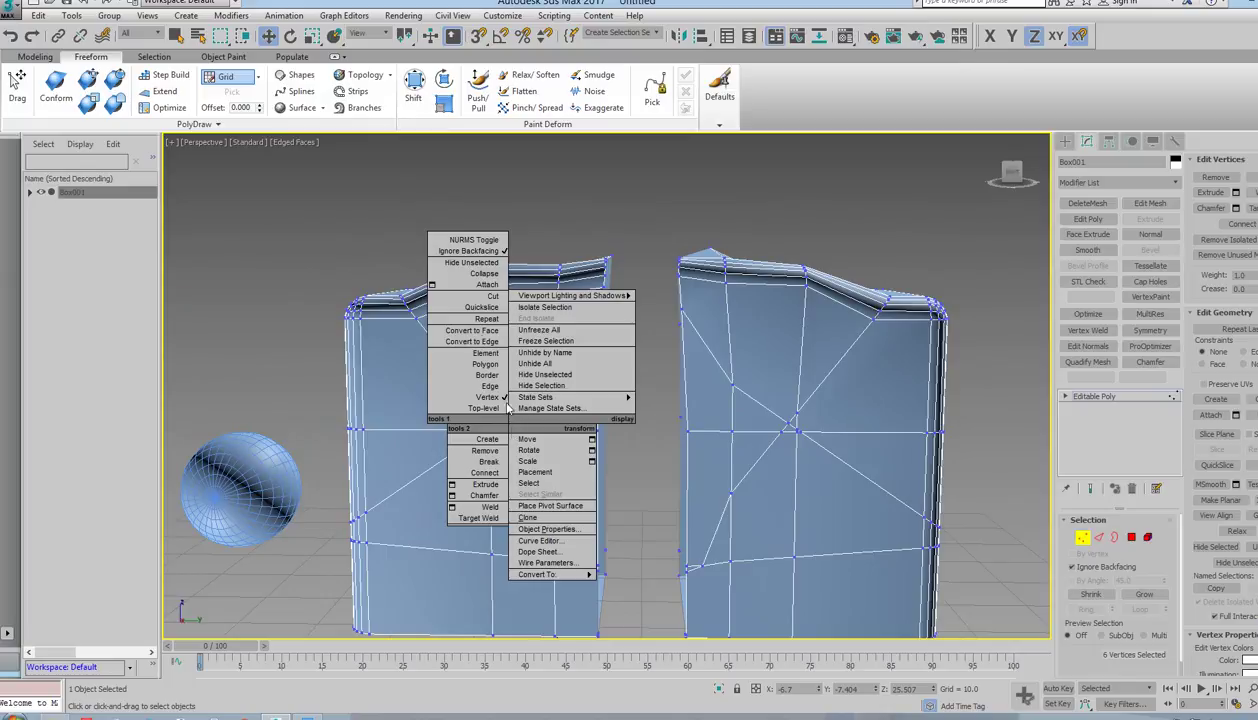
left_click(486, 273)
middle_click_drag(543, 432, 489, 395, "alt")
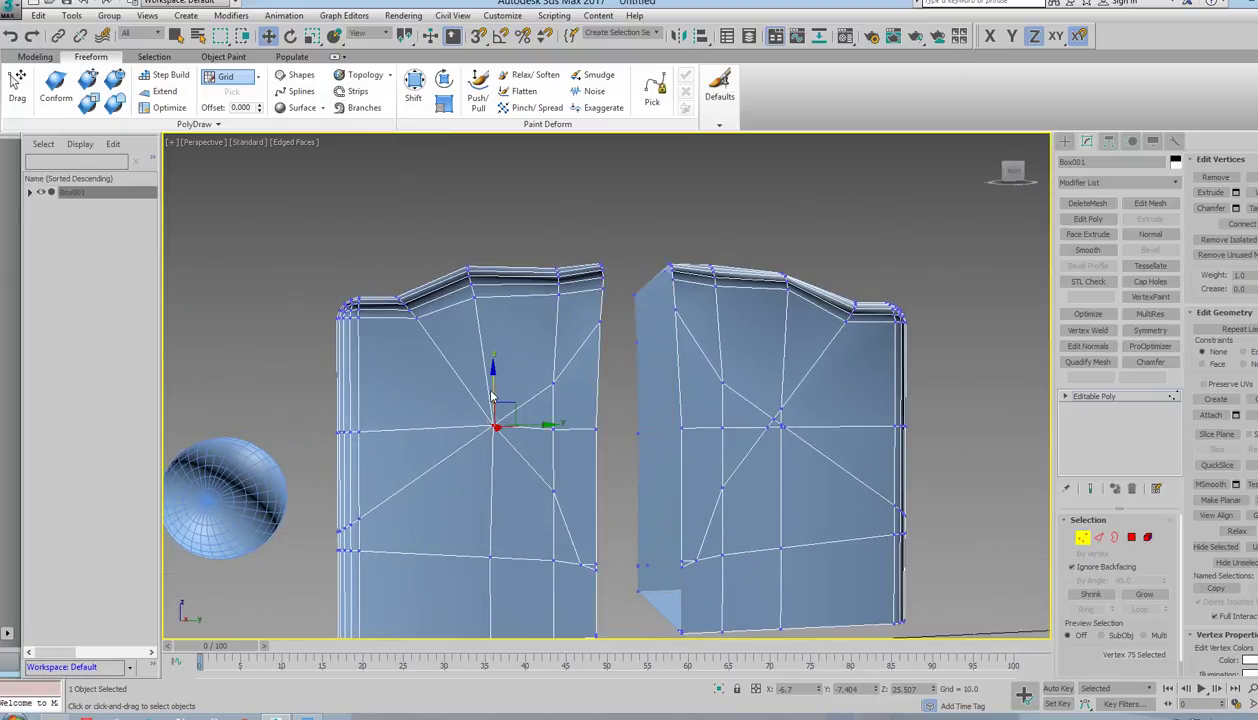
left_click_drag(491, 397, 492, 403)
left_click(781, 427)
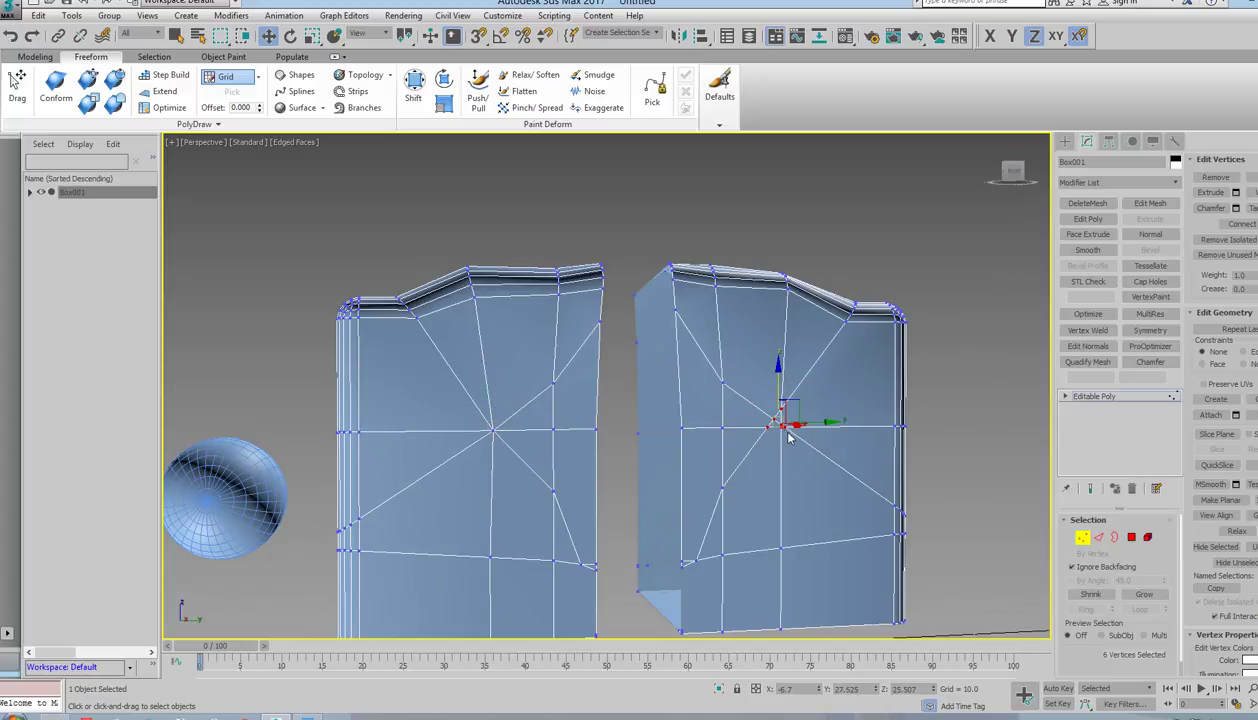
right_click(780, 424)
left_click(760, 279)
left_click(797, 424)
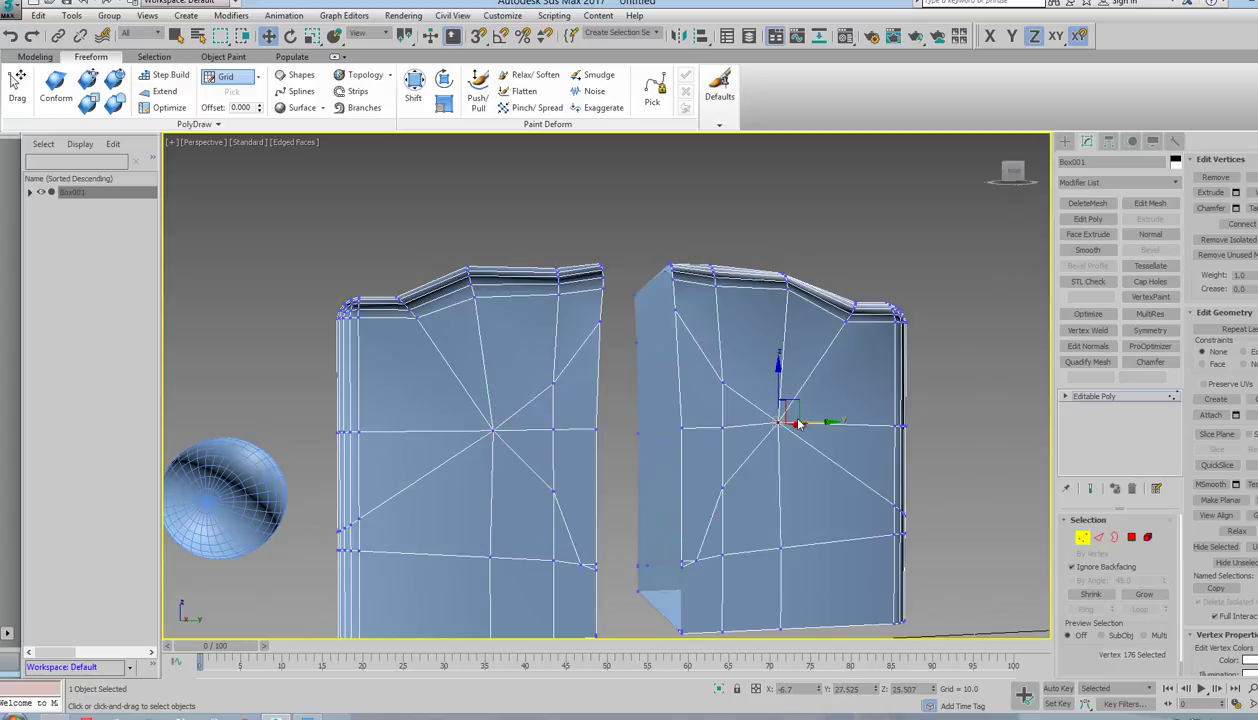
middle_click_drag(695, 408, 885, 417, "alt")
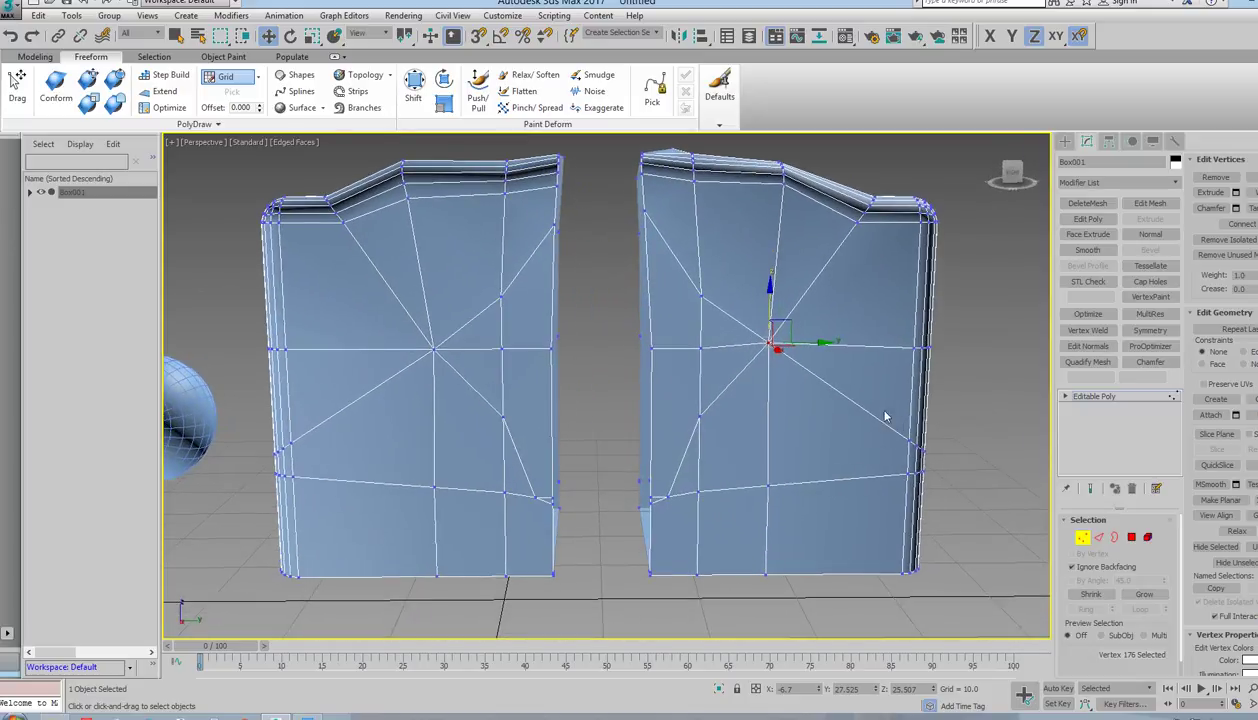
Delete a small triangular face from each box in Polygon mode.
left_click(1133, 539)
left_click(724, 331)
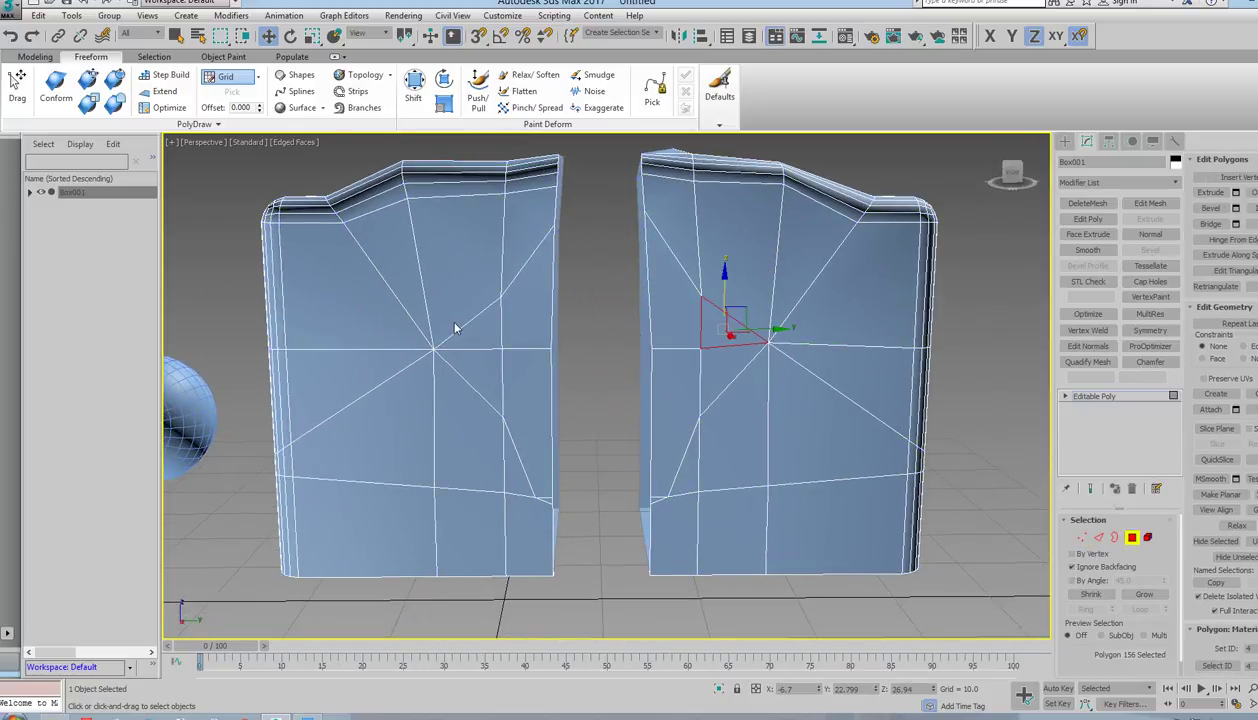
left_click(473, 337, "ctrl")
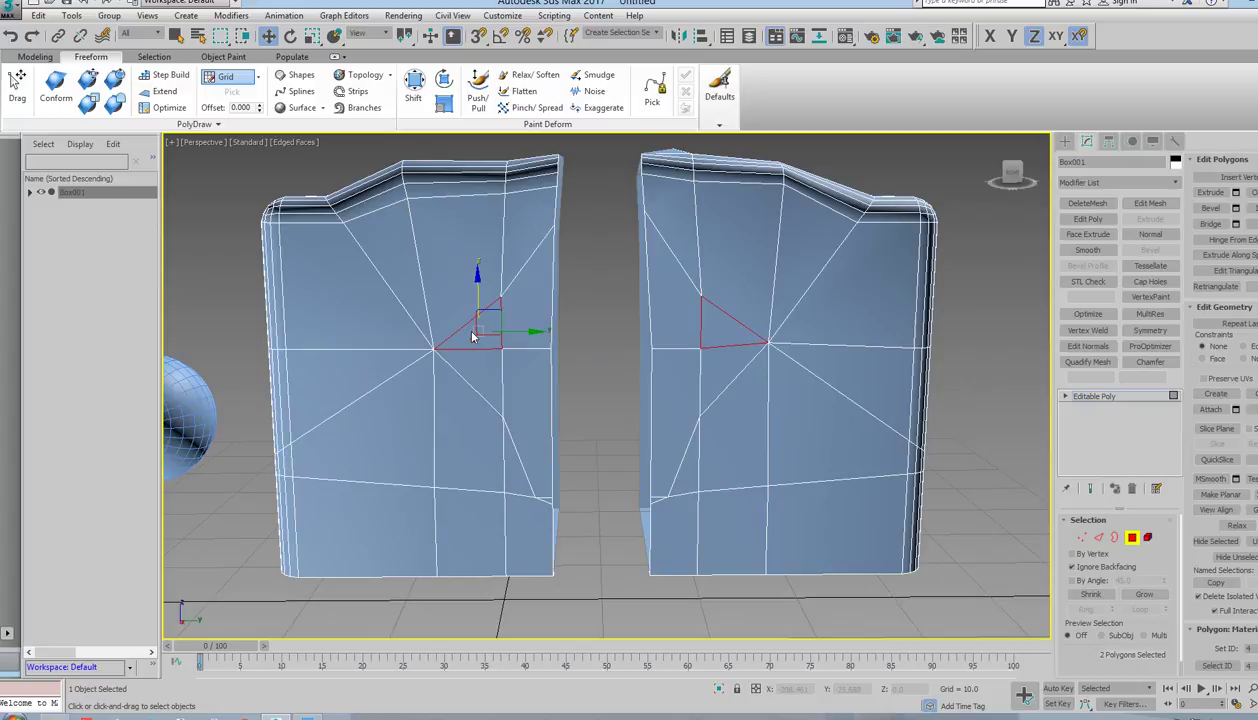
key("ctrl+d")
middle_click_drag(463, 324, 545, 322, "alt")
Select the border of the new triangular hole, then return to Vertex mode.
left_click(1116, 537)
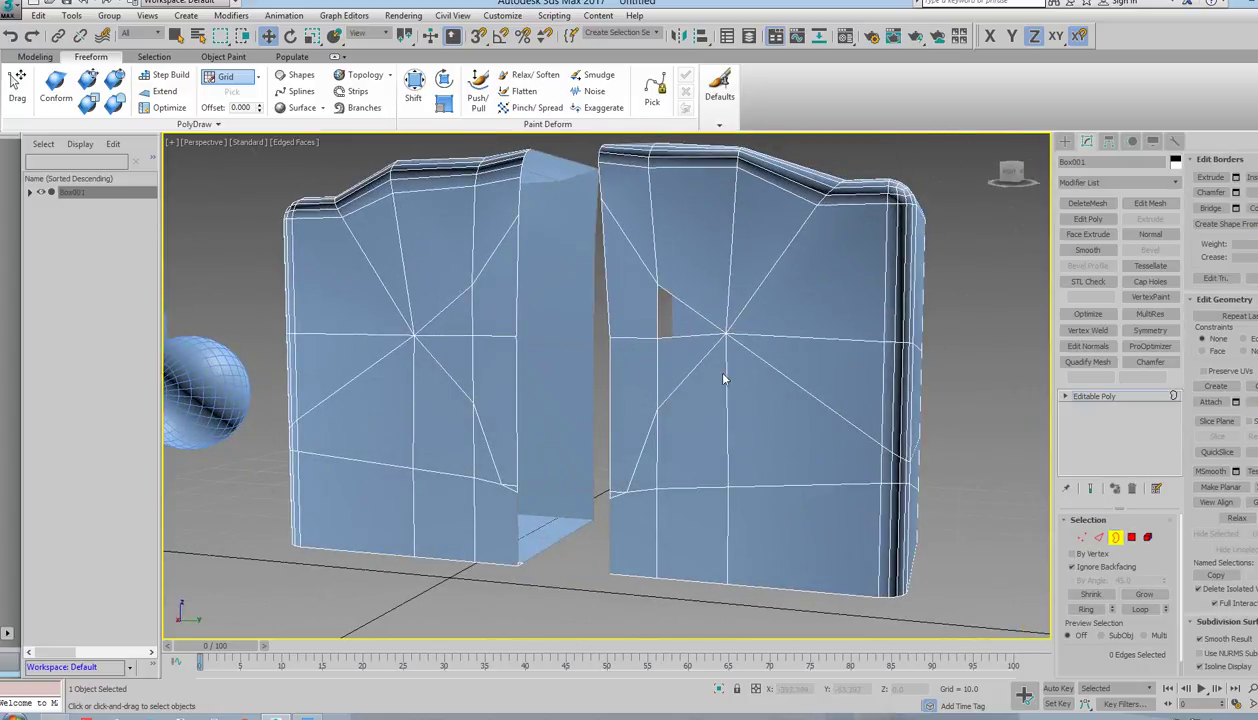
middle_click_drag(724, 378, 748, 372, "alt")
left_click(755, 345)
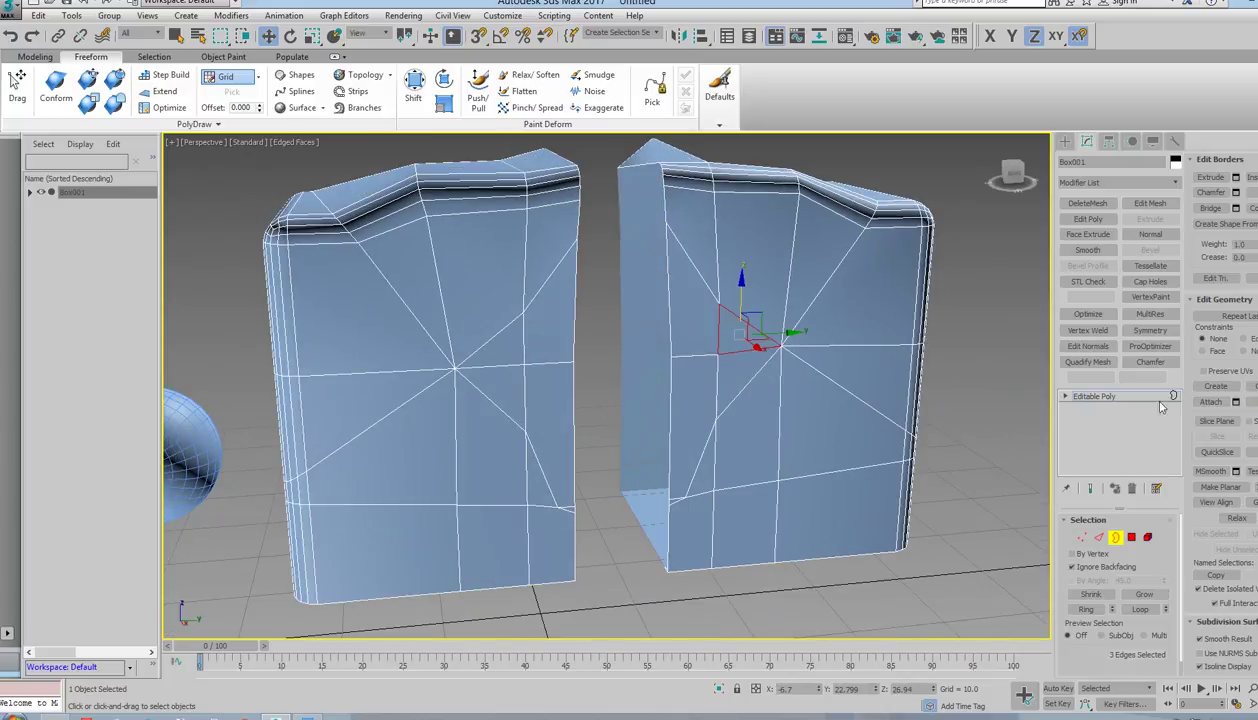
middle_click_drag(859, 303, 505, 333, "alt")
scroll(575, 372, "up", 10)
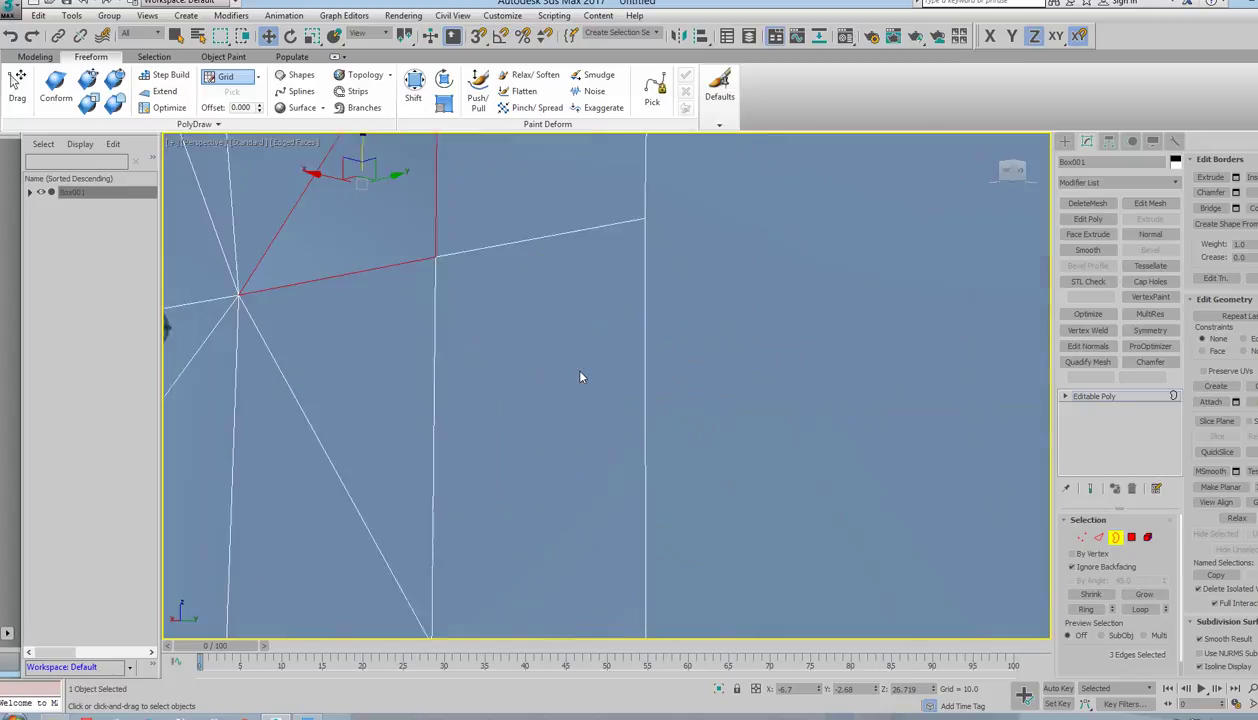
scroll(701, 385, "up", 1)
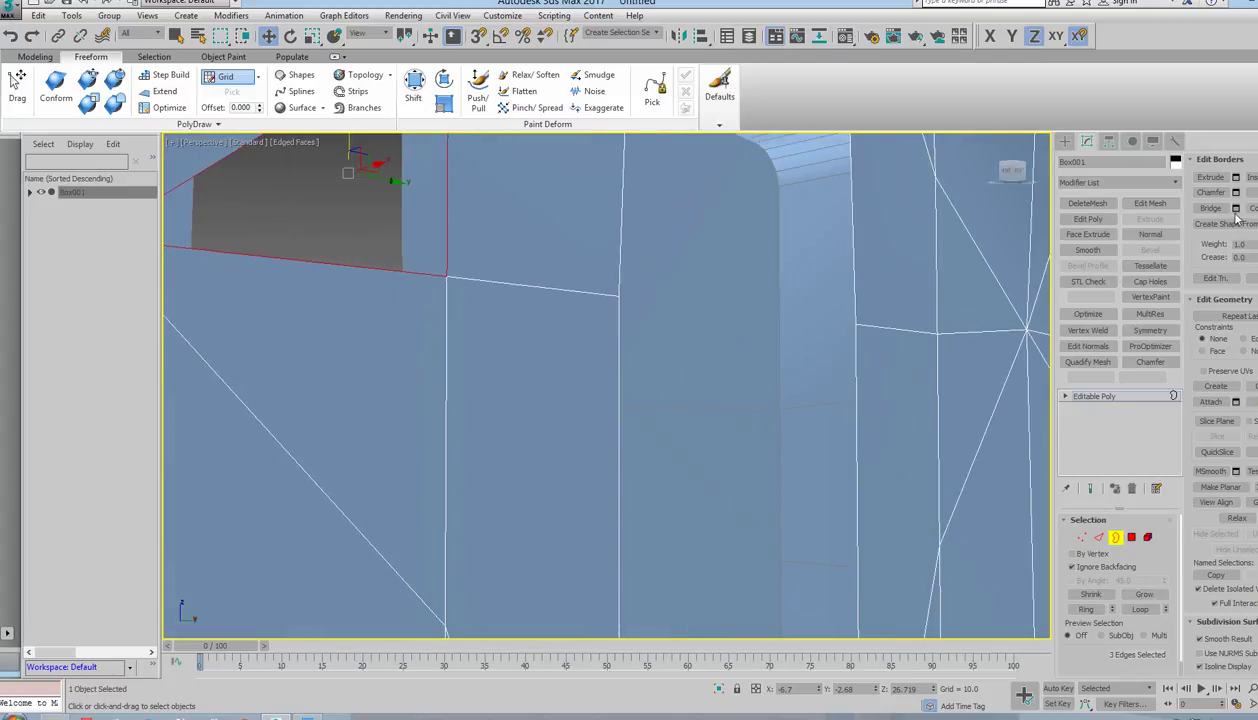
scroll(681, 500, "down", 3)
scroll(616, 437, "up", 2)
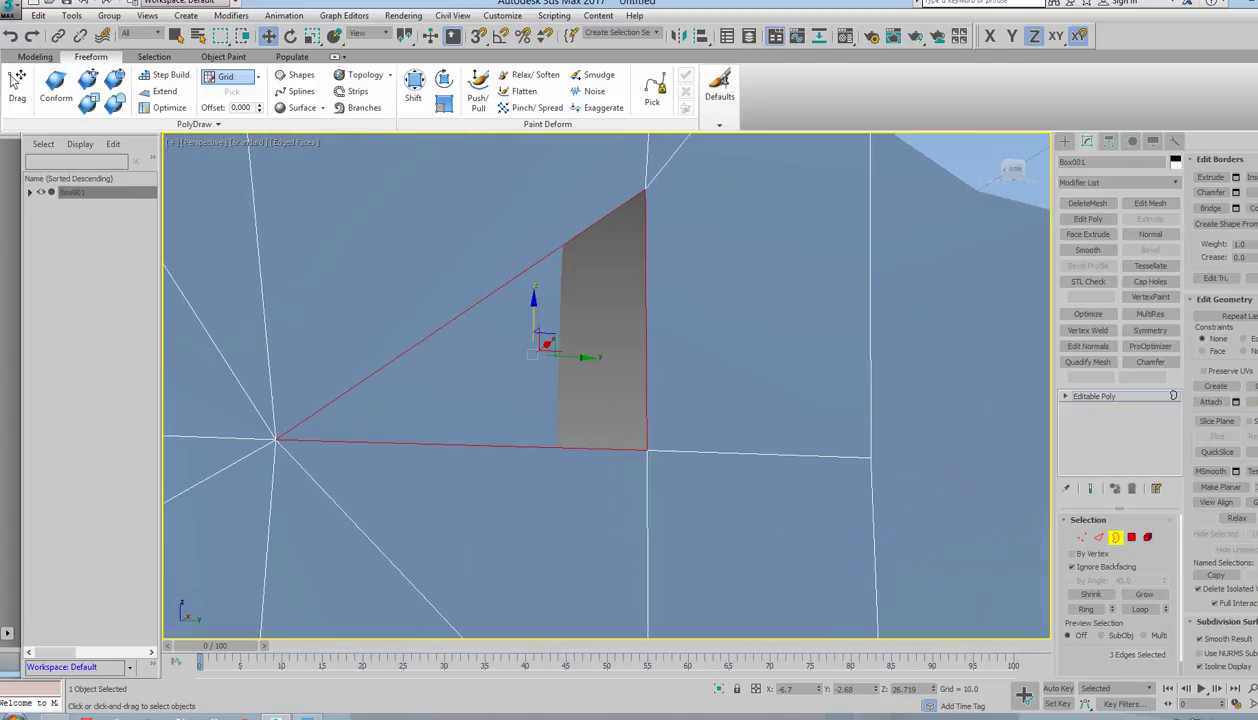
scroll(790, 425, "down", 8)
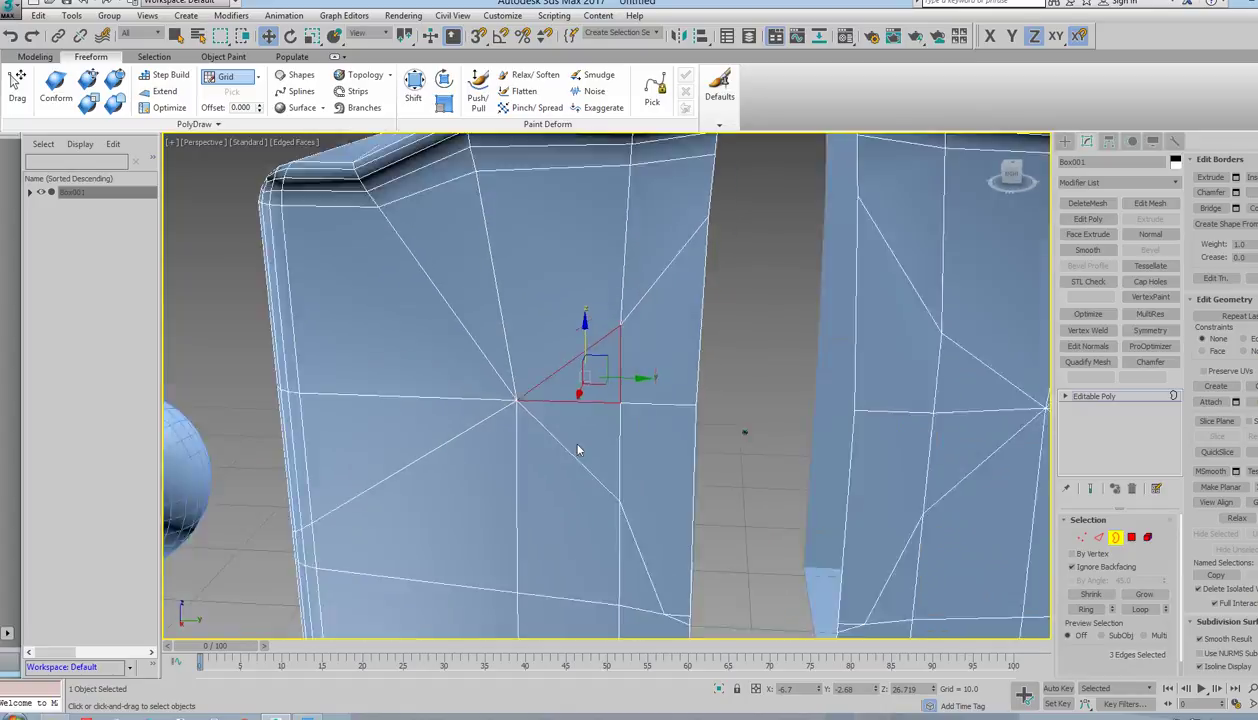
middle_click_drag(679, 476, 931, 476, "alt")
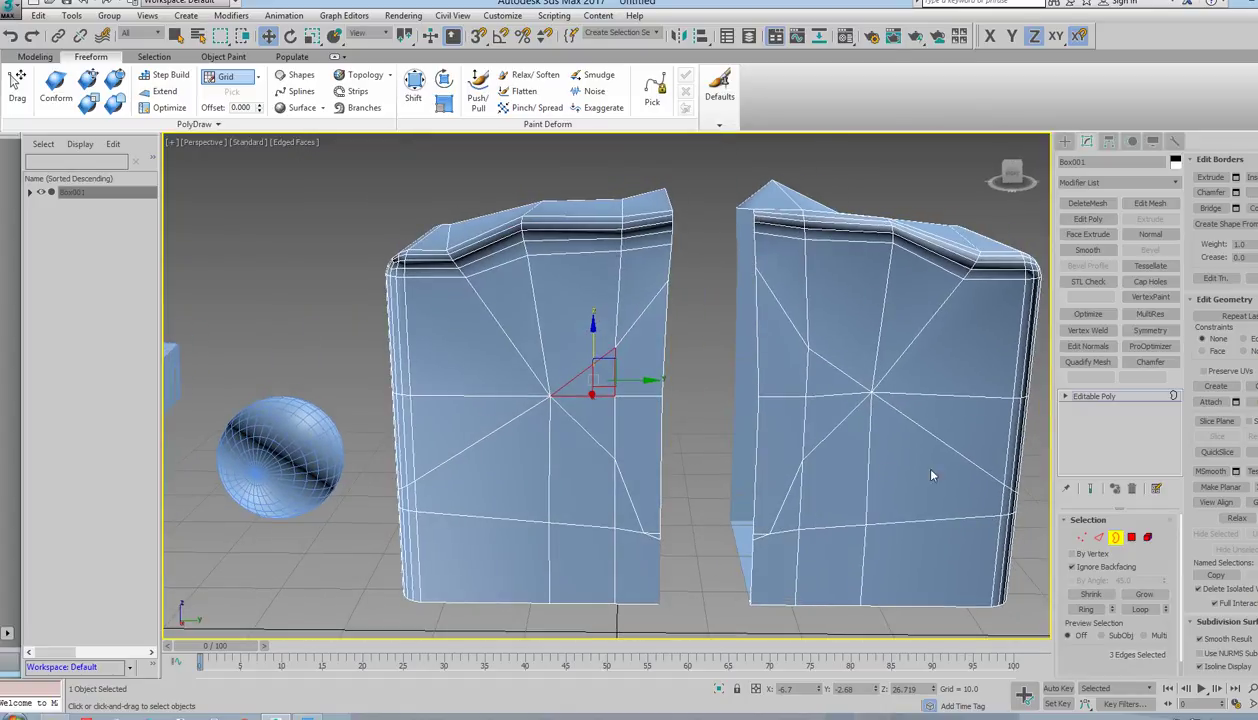
left_click(1081, 538)
scroll(851, 497, "up", 10)
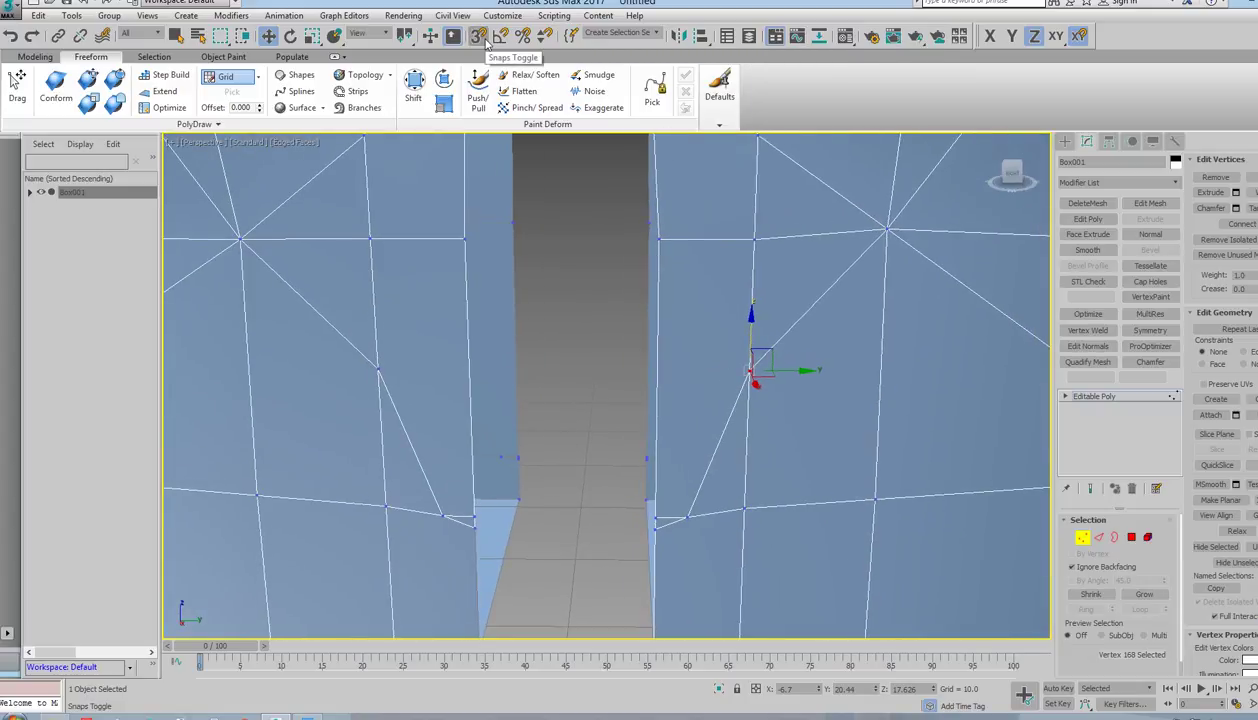
Set snapping to Body Snaps with Vertex and Edge targets, then enable Snaps Toggle.
right_click(486, 39)
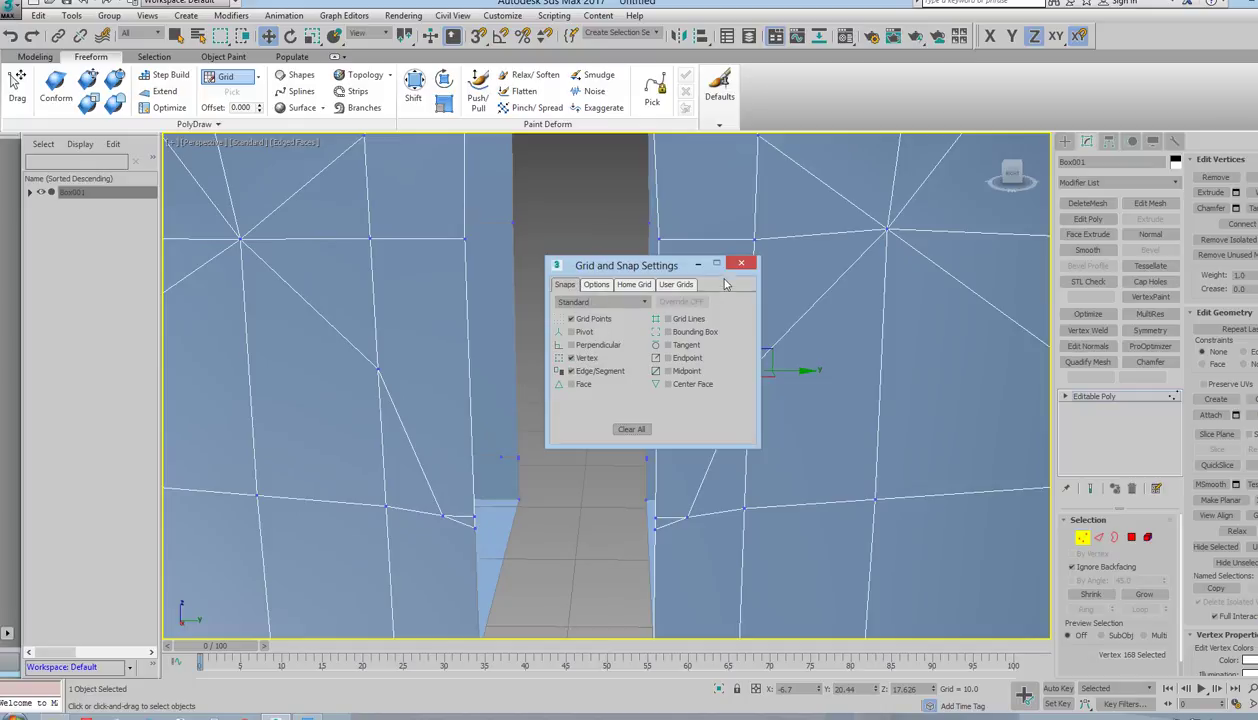
left_click(741, 263)
right_click(498, 37)
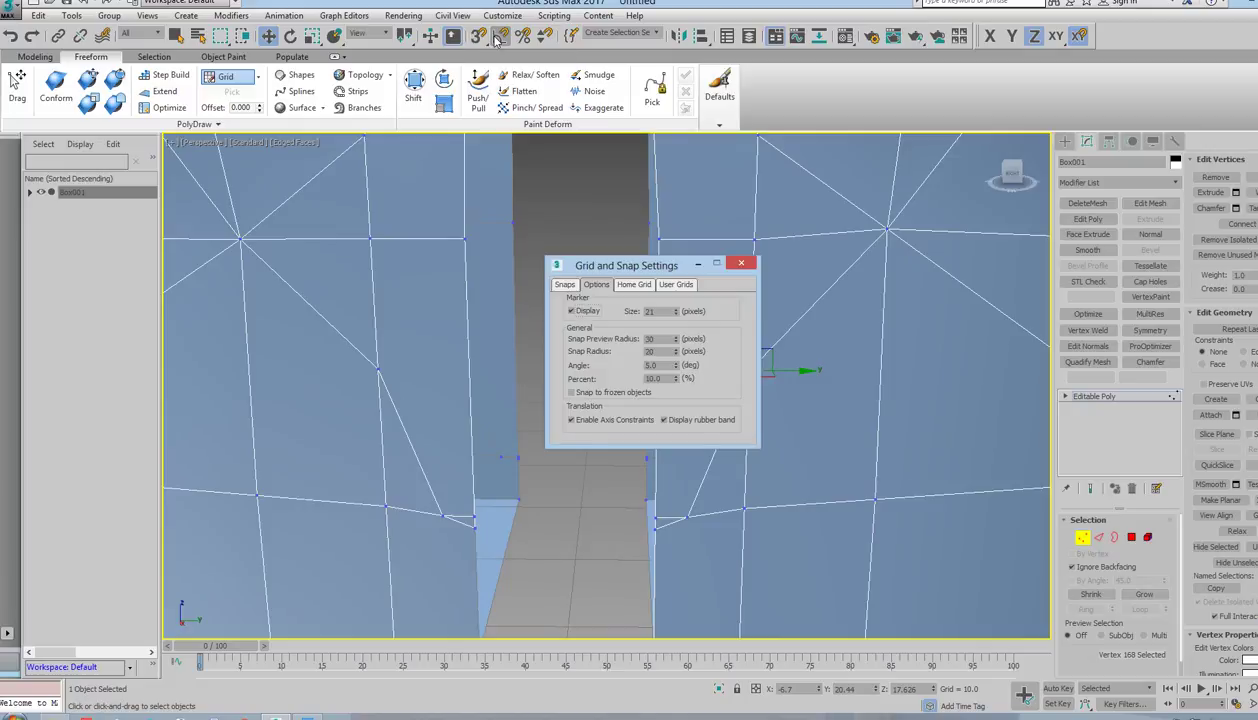
left_click(566, 285)
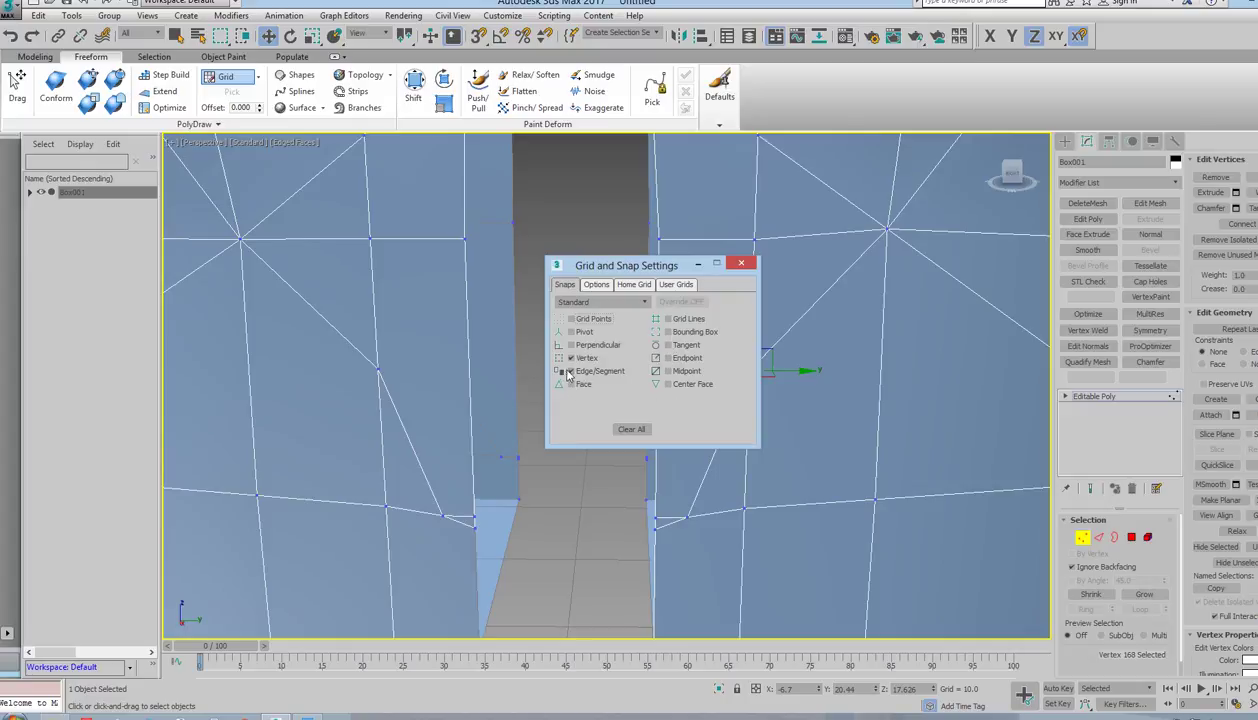
left_click(586, 301)
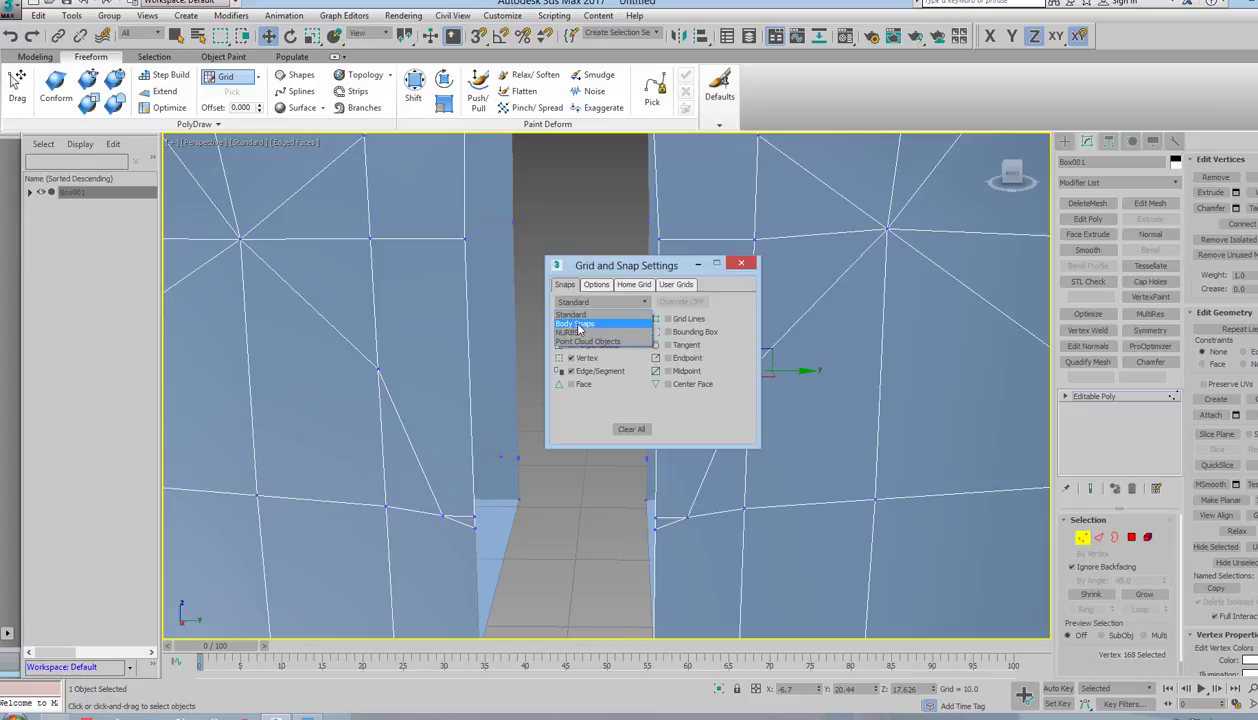
left_click(578, 325)
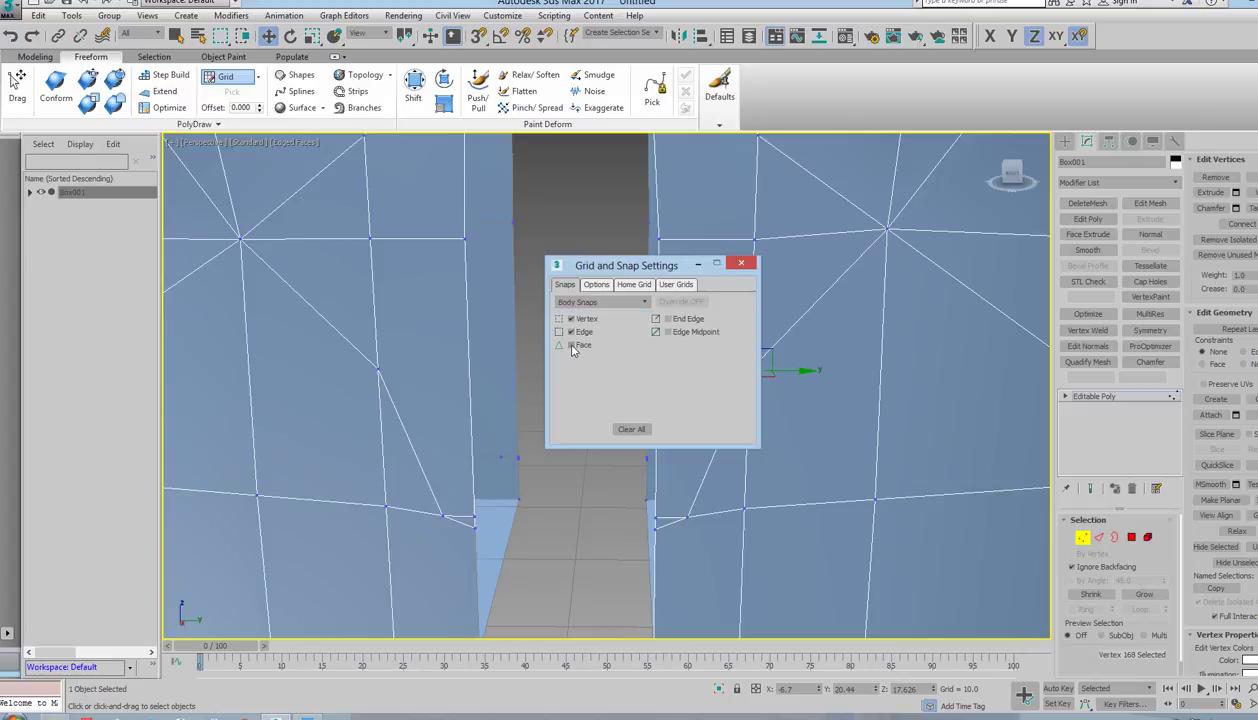
left_click(740, 263)
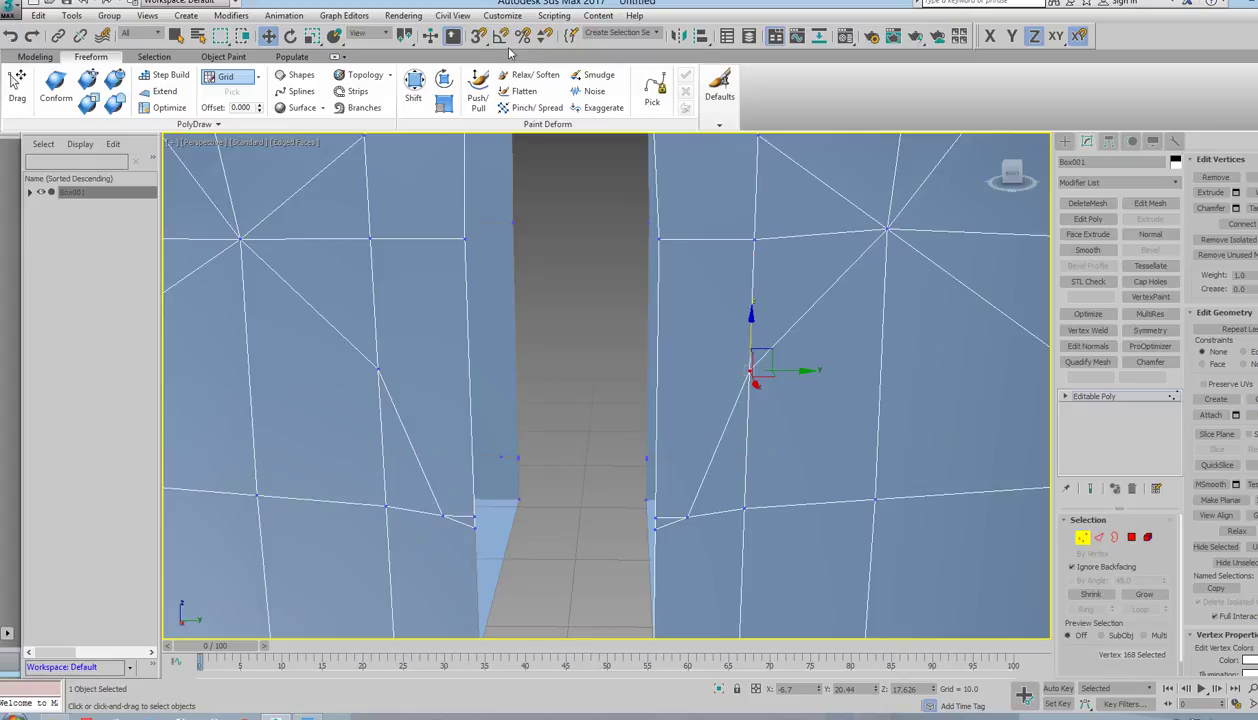
left_click(478, 40)
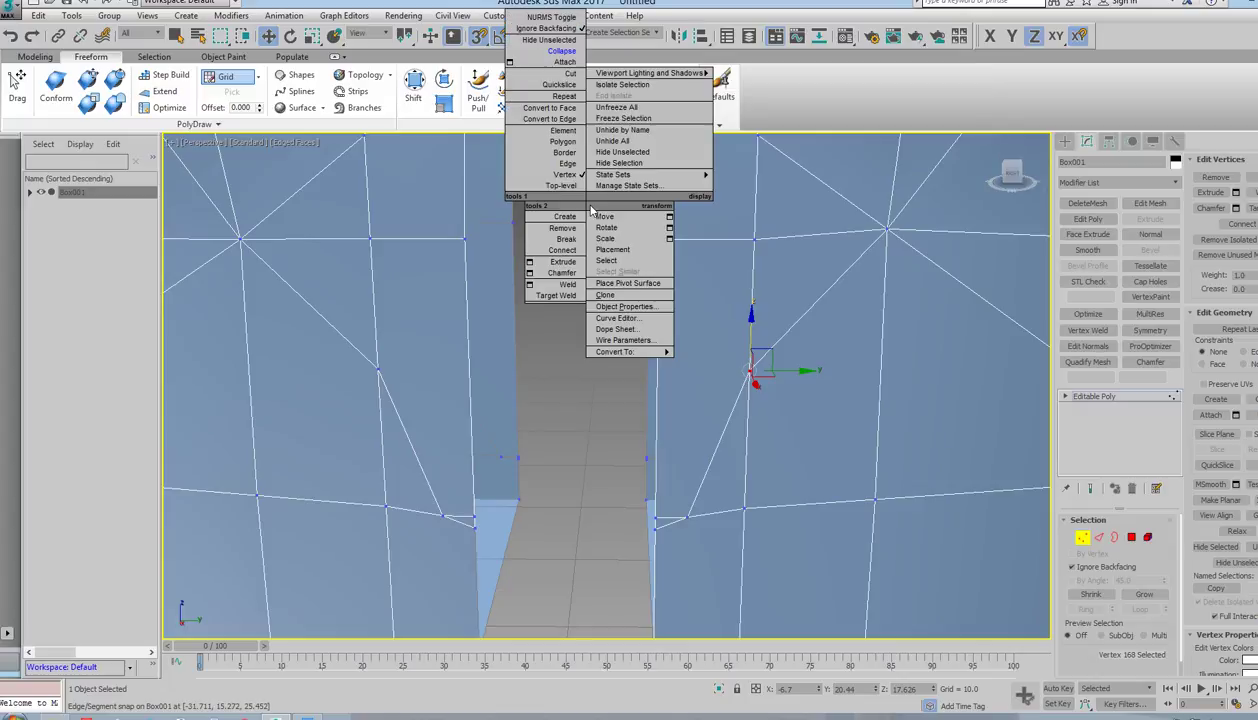
With Cut, add snapped edges from existing vertices to the gap-side edges on both halves.
right_click(586, 200)
left_click(568, 73)
left_click(370, 238)
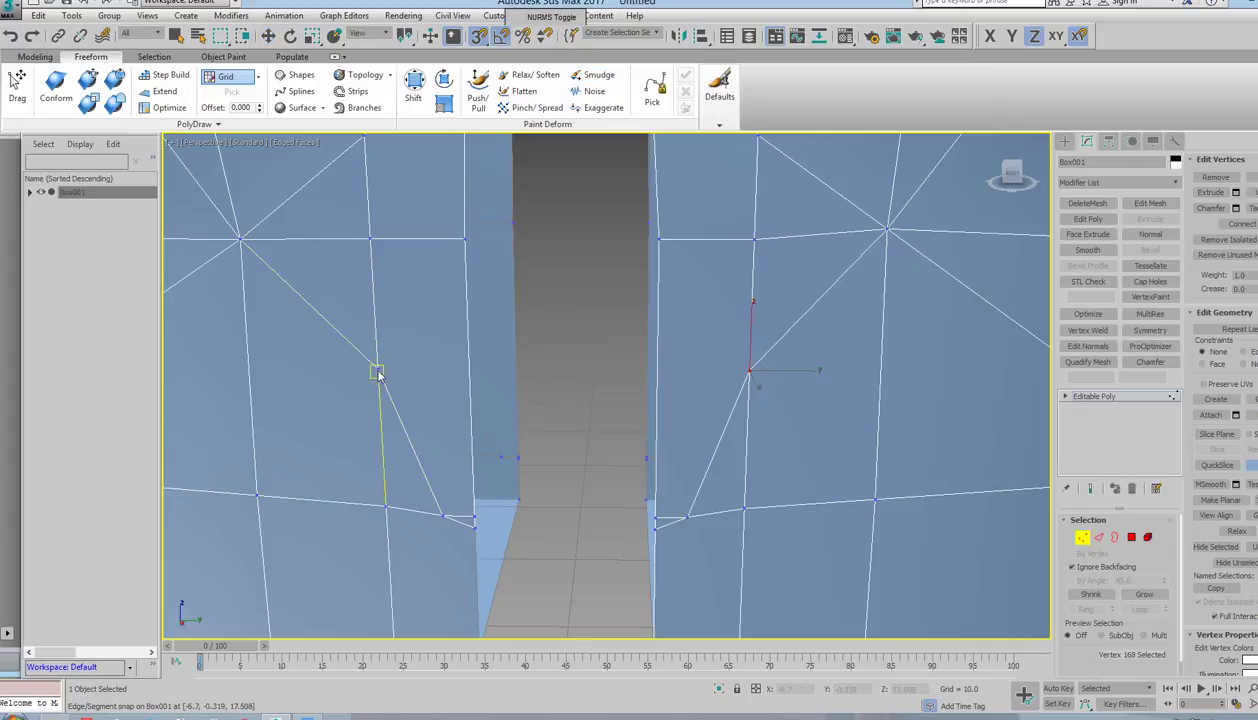
left_click(377, 369)
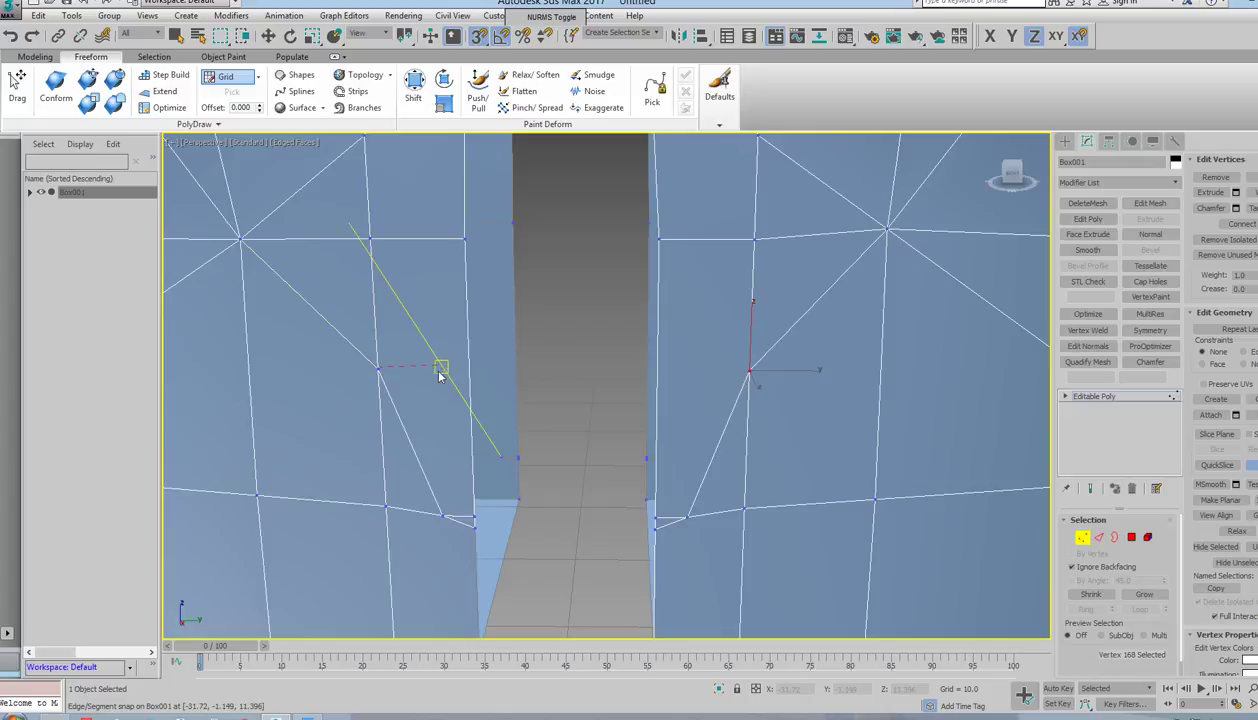
left_click(469, 372)
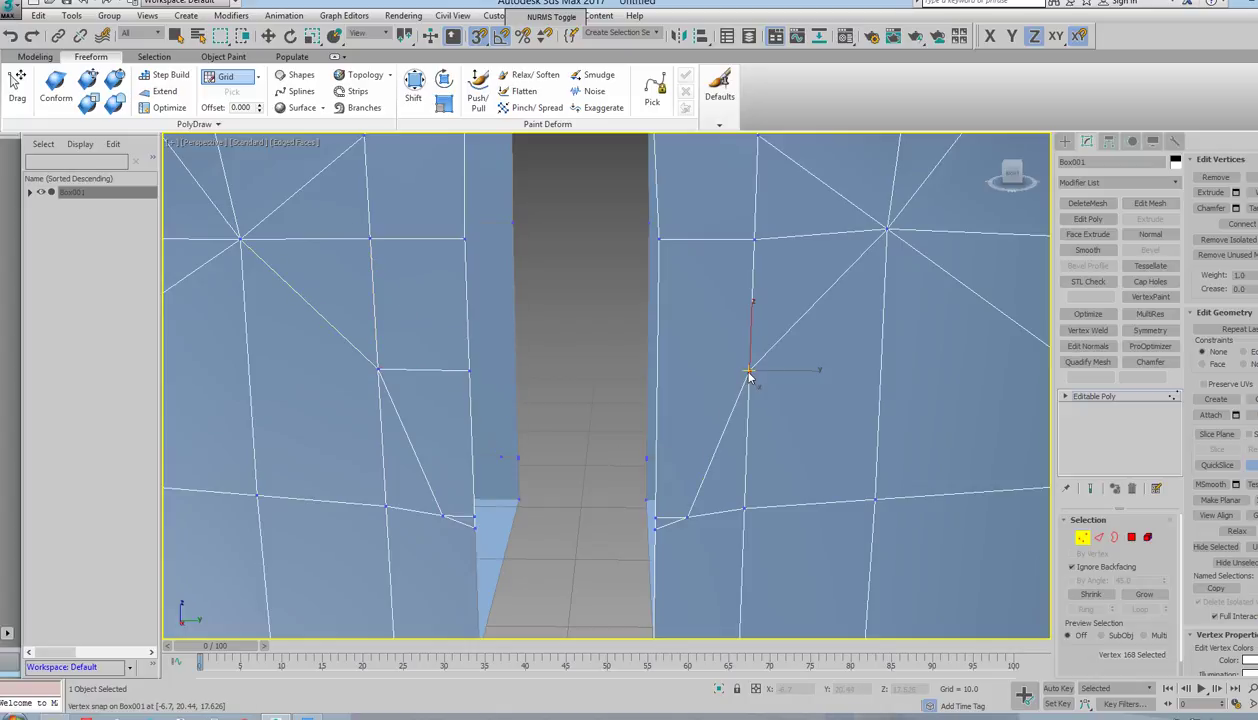
left_click(749, 372)
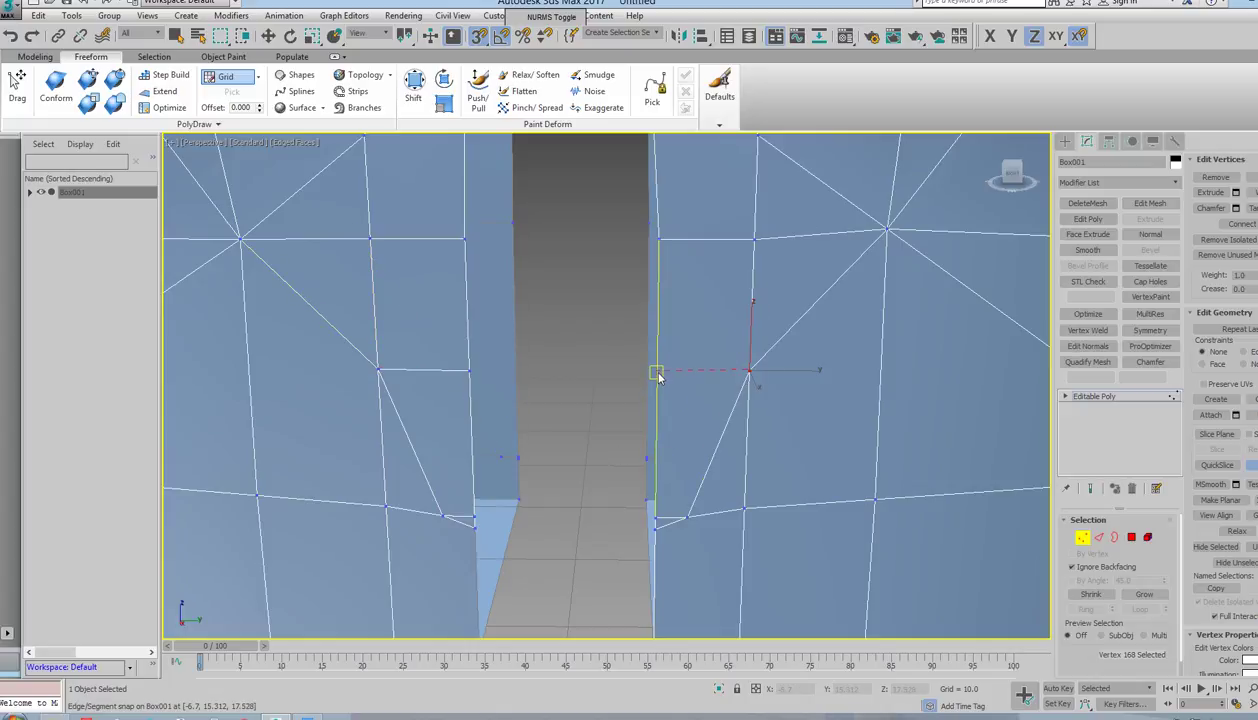
right_click(657, 374)
left_click(657, 372)
Cut short vertical edges up from the lower vertices on both halves, then clear the vertex selection.
left_click(687, 516)
left_click(687, 372)
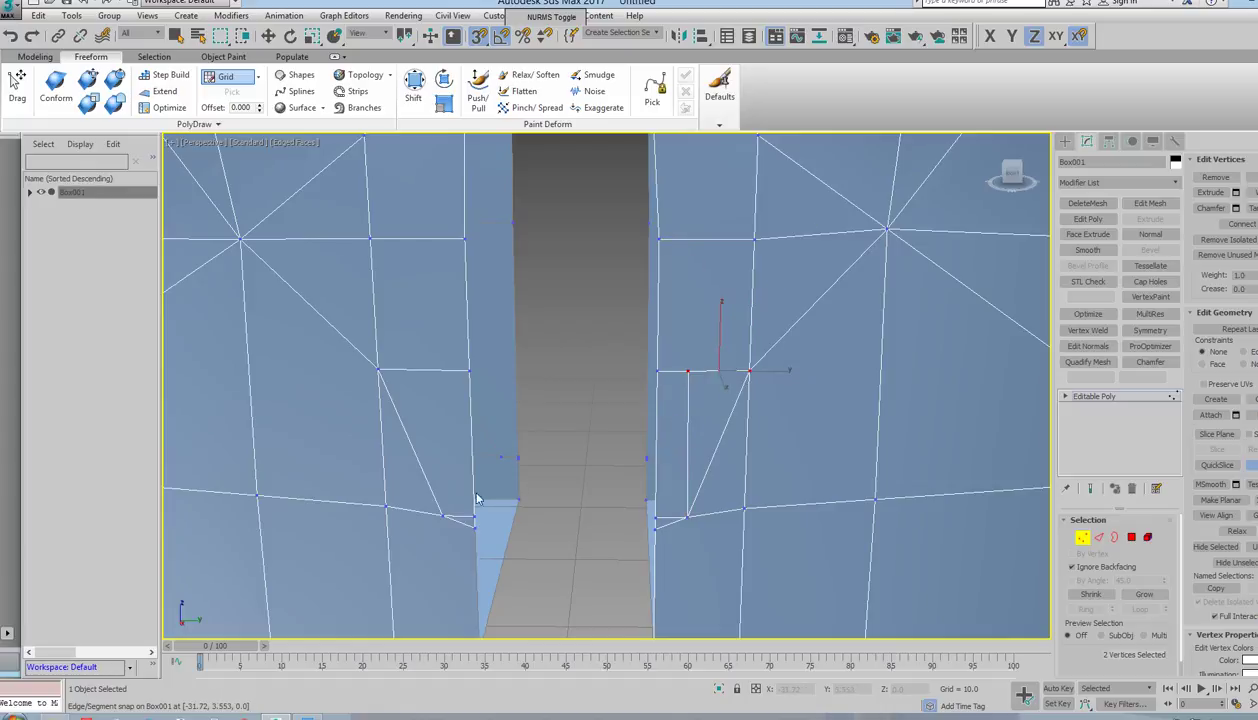
left_click(441, 516)
left_click(435, 371)
scroll(549, 467, "down", 3)
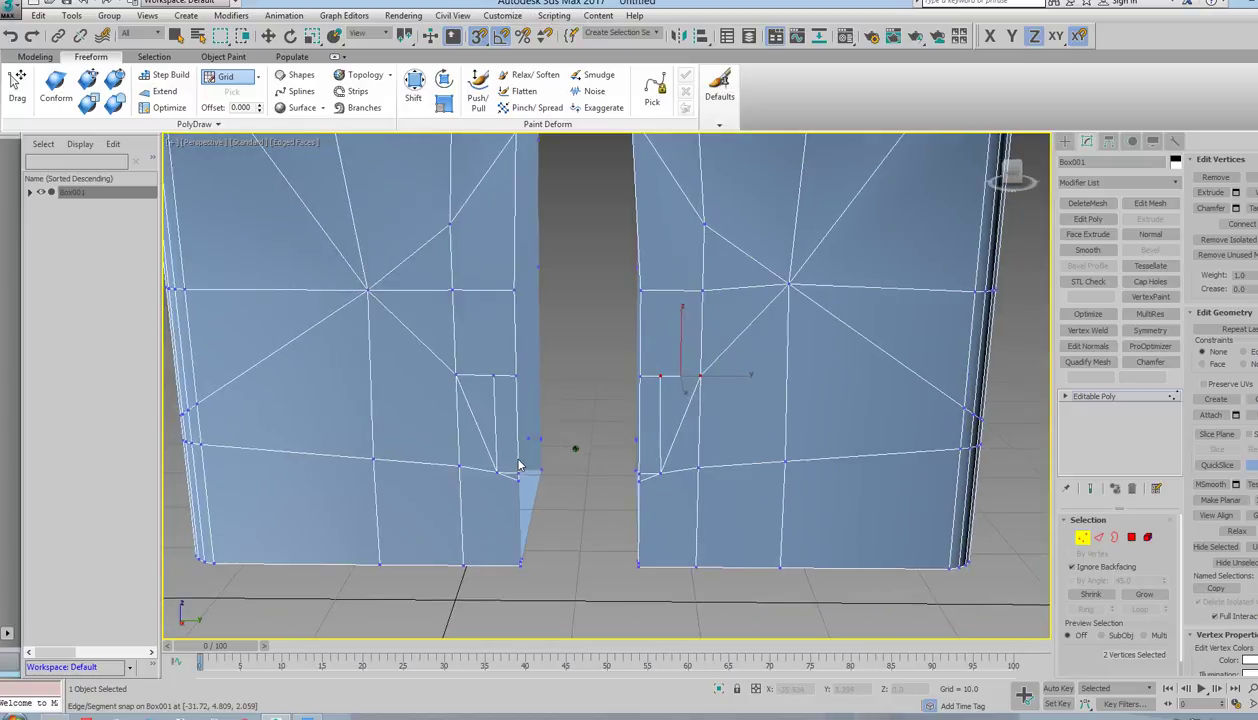
middle_click_drag(576, 450, 497, 392, "alt")
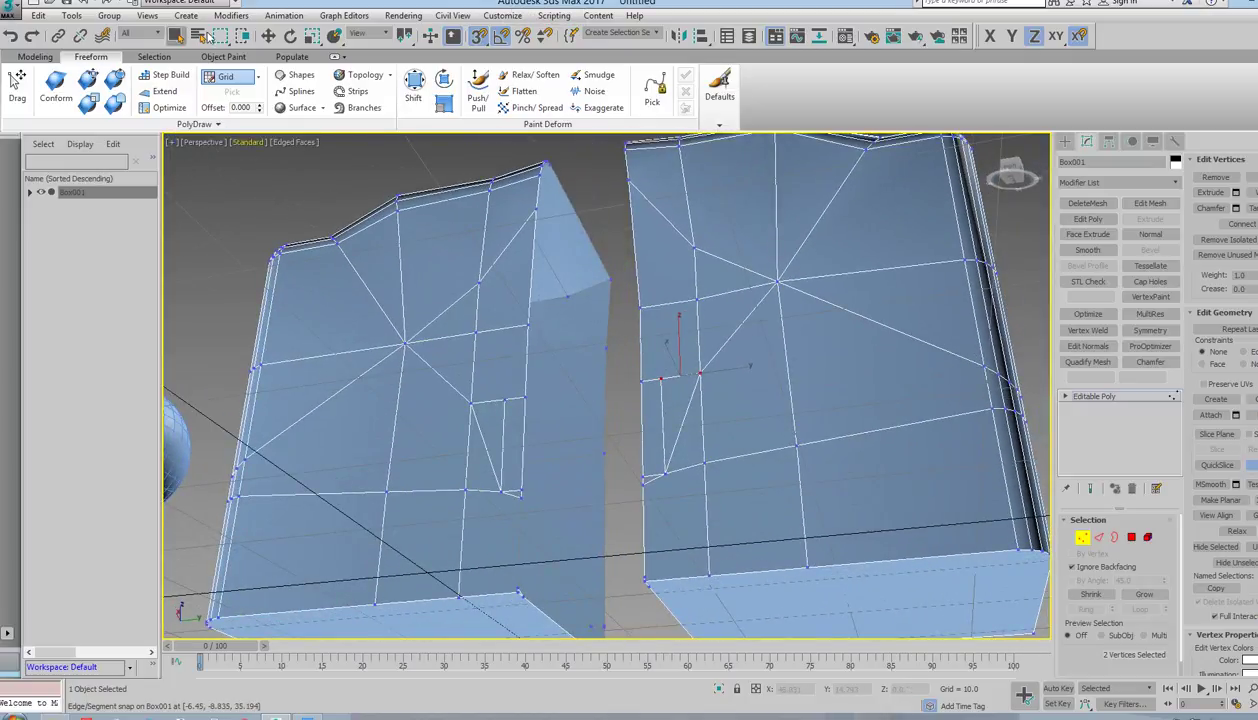
left_click(268, 35)
left_click(571, 490)
middle_click_drag(574, 222, 561, 203, "alt")
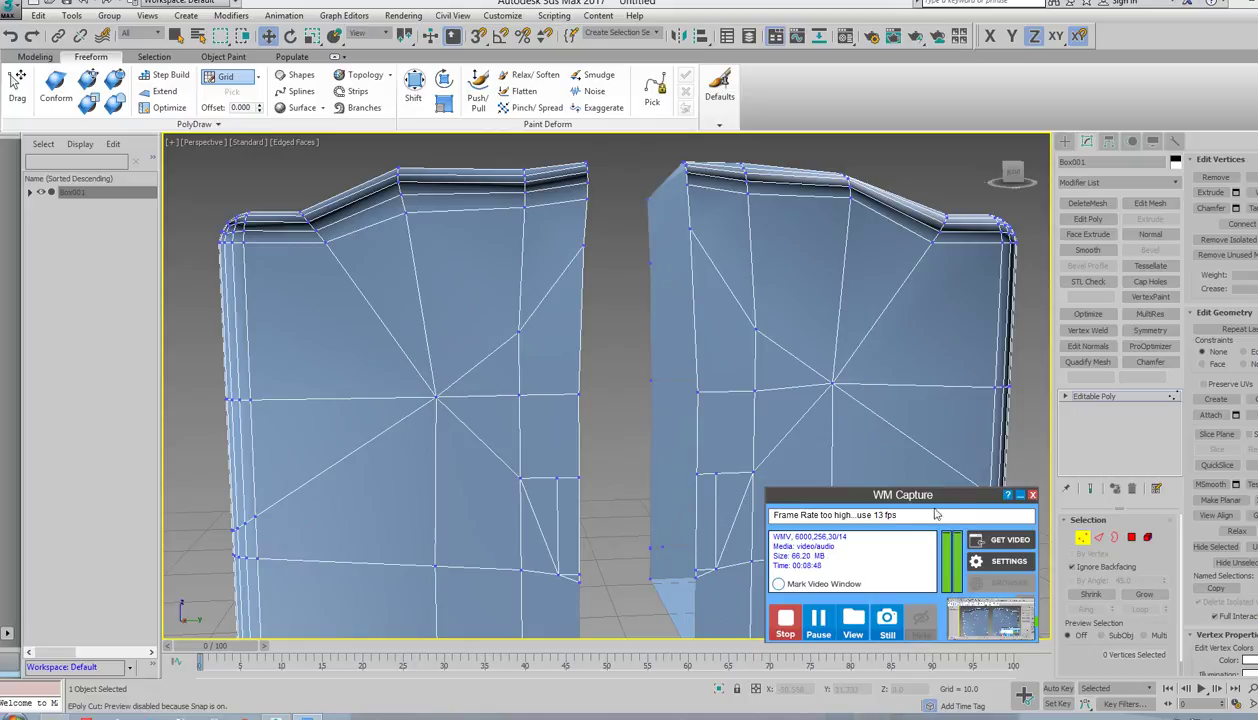
left_click_drag(940, 494, 742, 299)
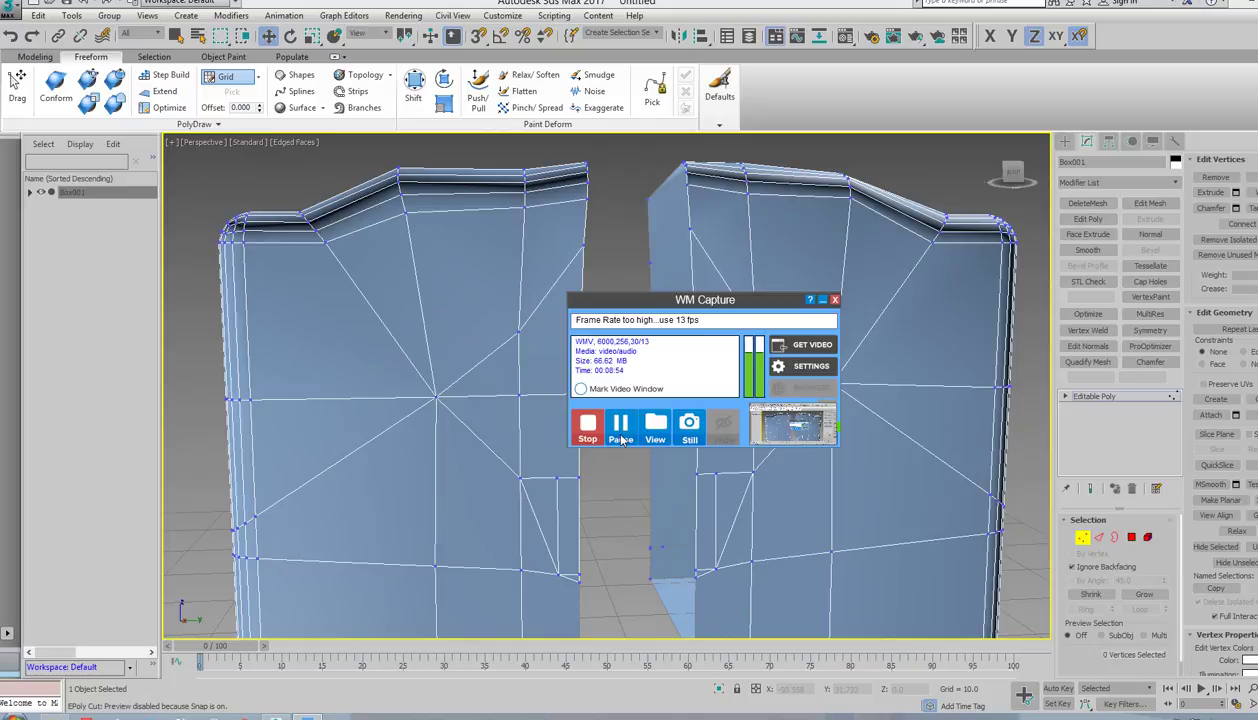
left_click_drag(651, 299, 535, 369)
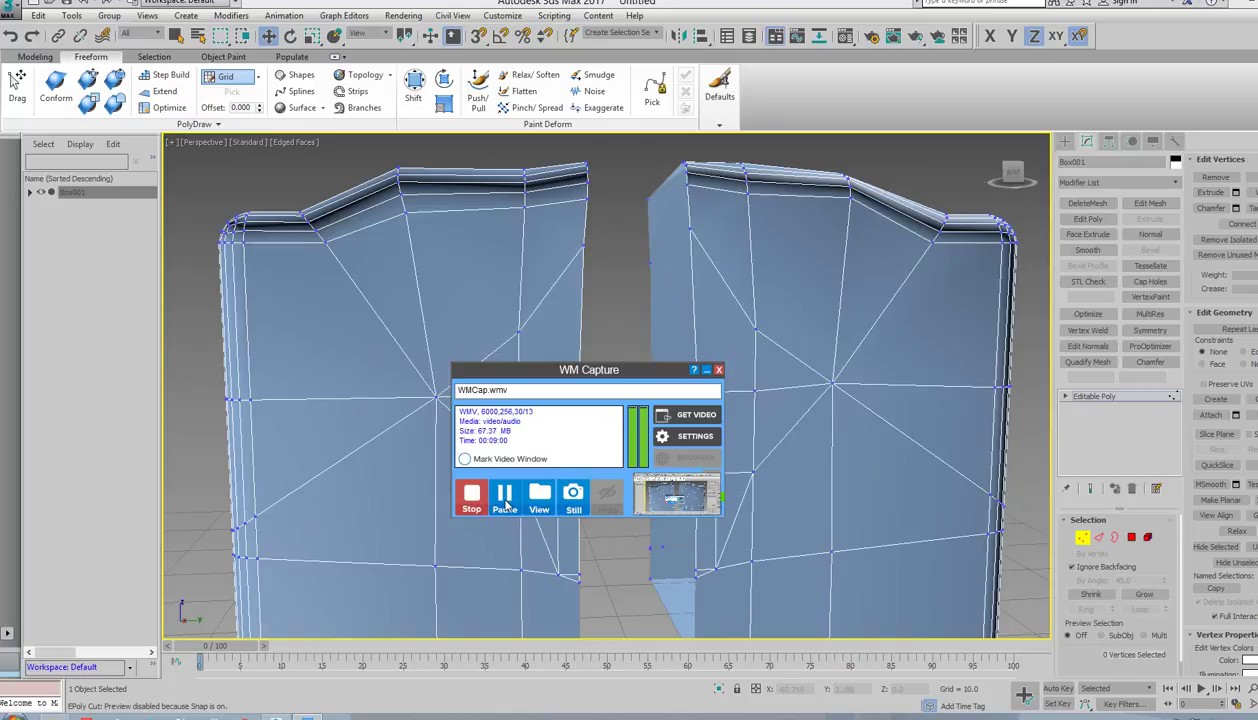
left_click_drag(548, 374, 742, 359)
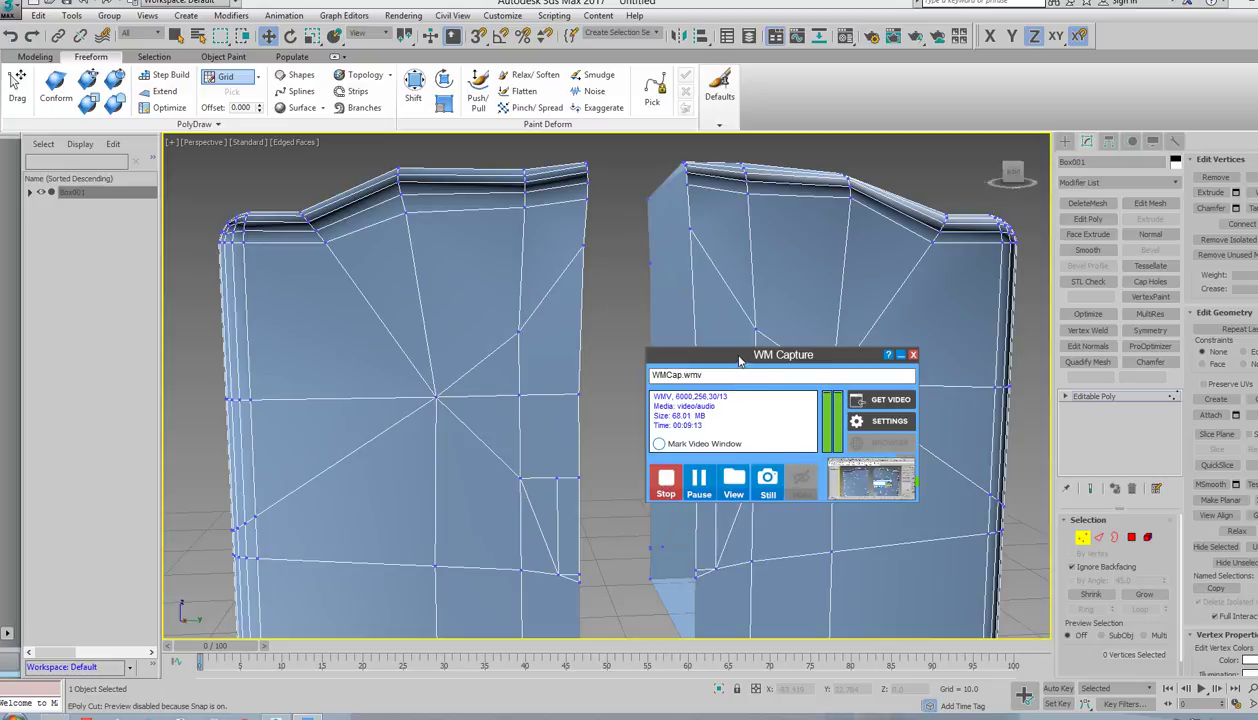
left_click_drag(740, 361, 454, 325)
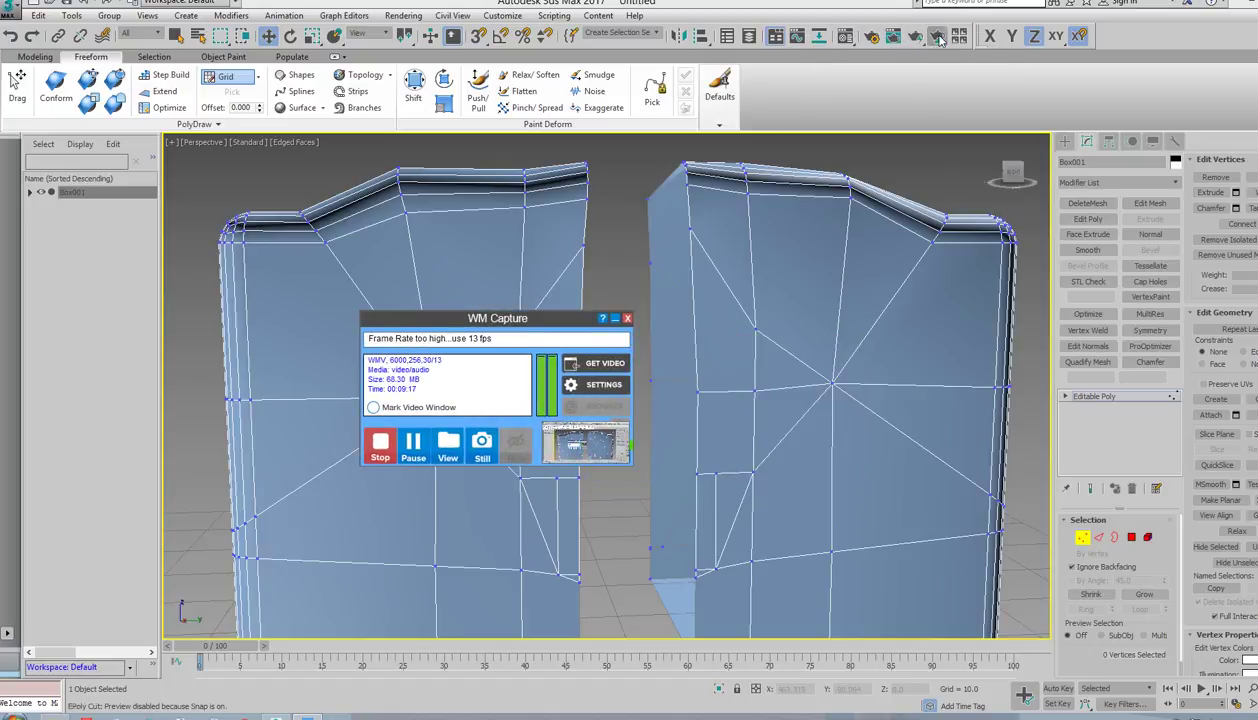
left_click(871, 37)
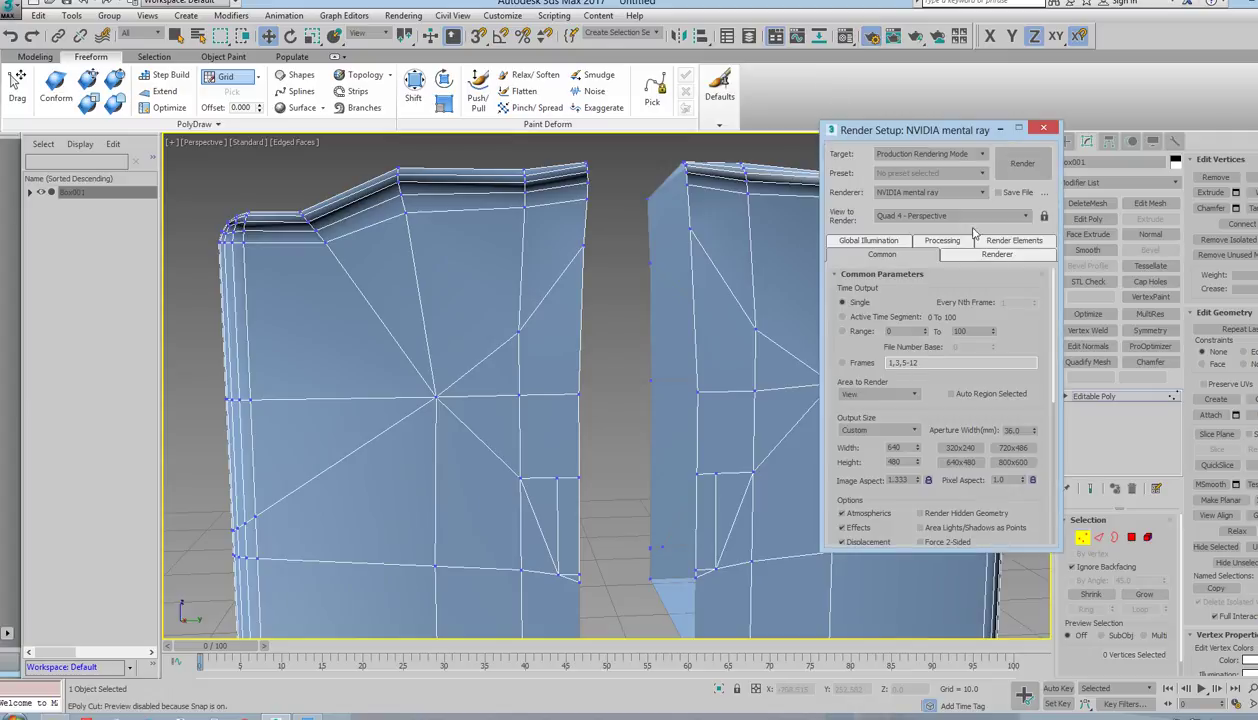
left_click(932, 174)
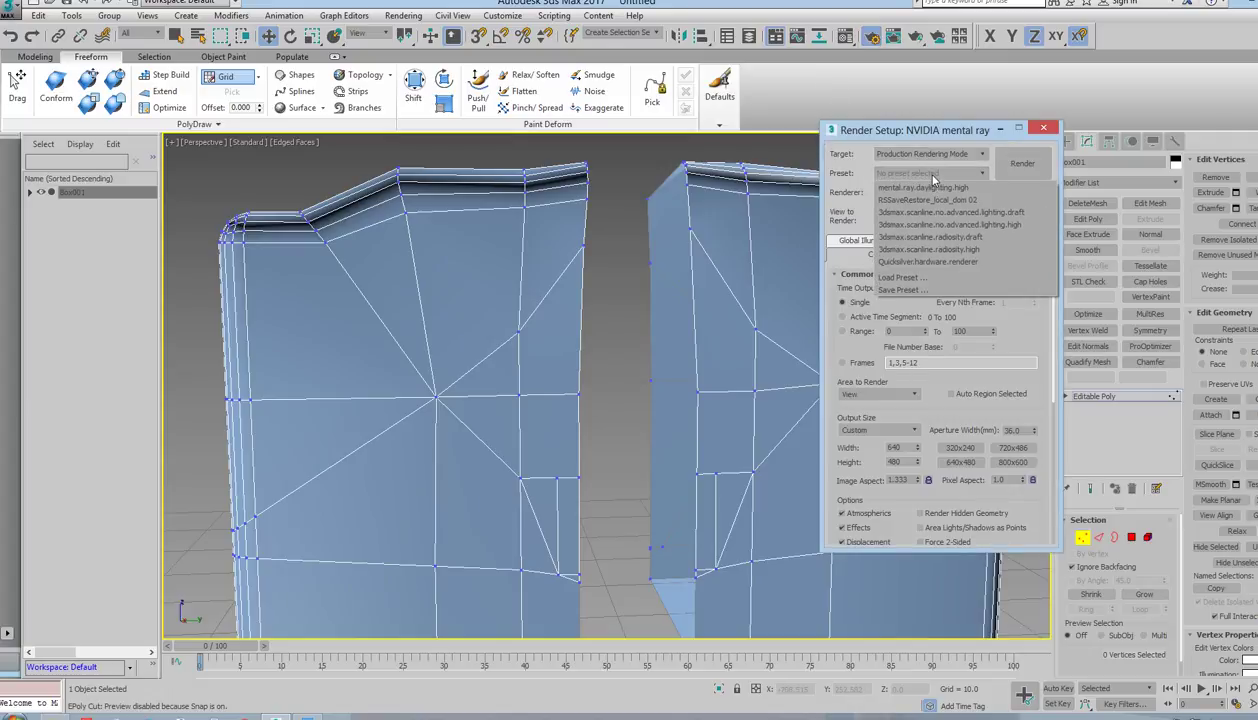
left_click(897, 277)
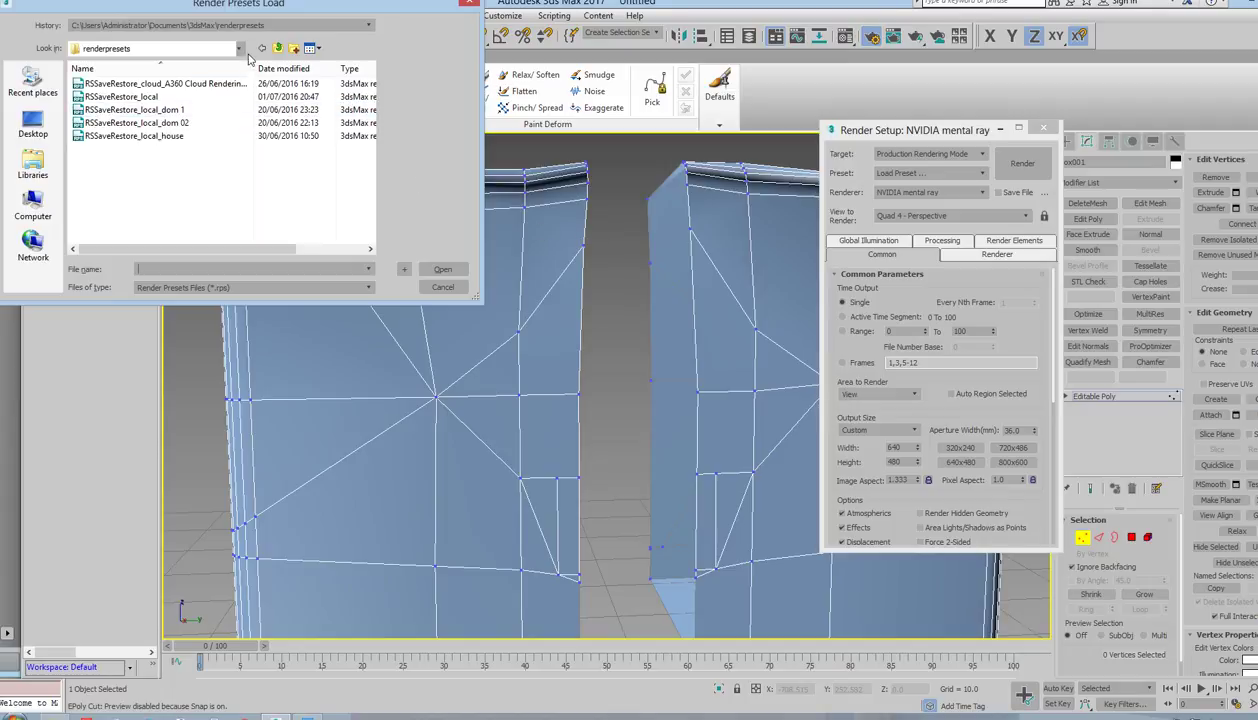
left_click(240, 49)
left_click(241, 49)
left_click(33, 205)
double_click(135, 94)
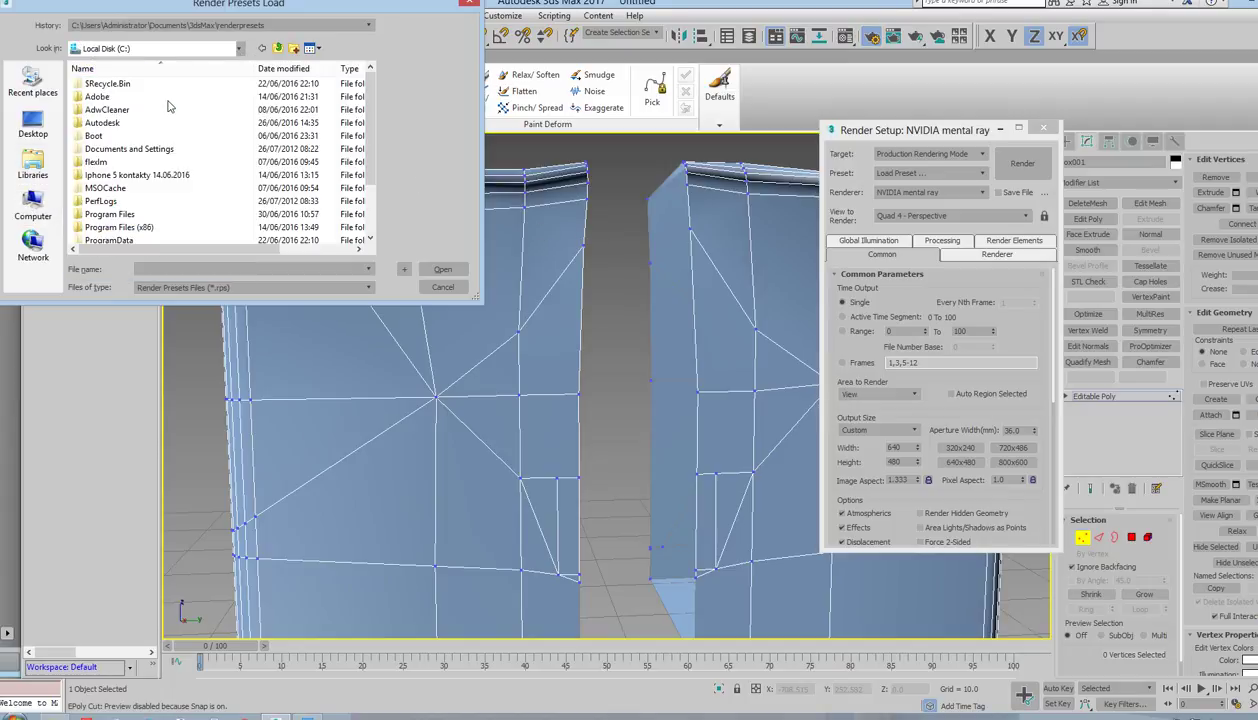
double_click(110, 214)
double_click(118, 137)
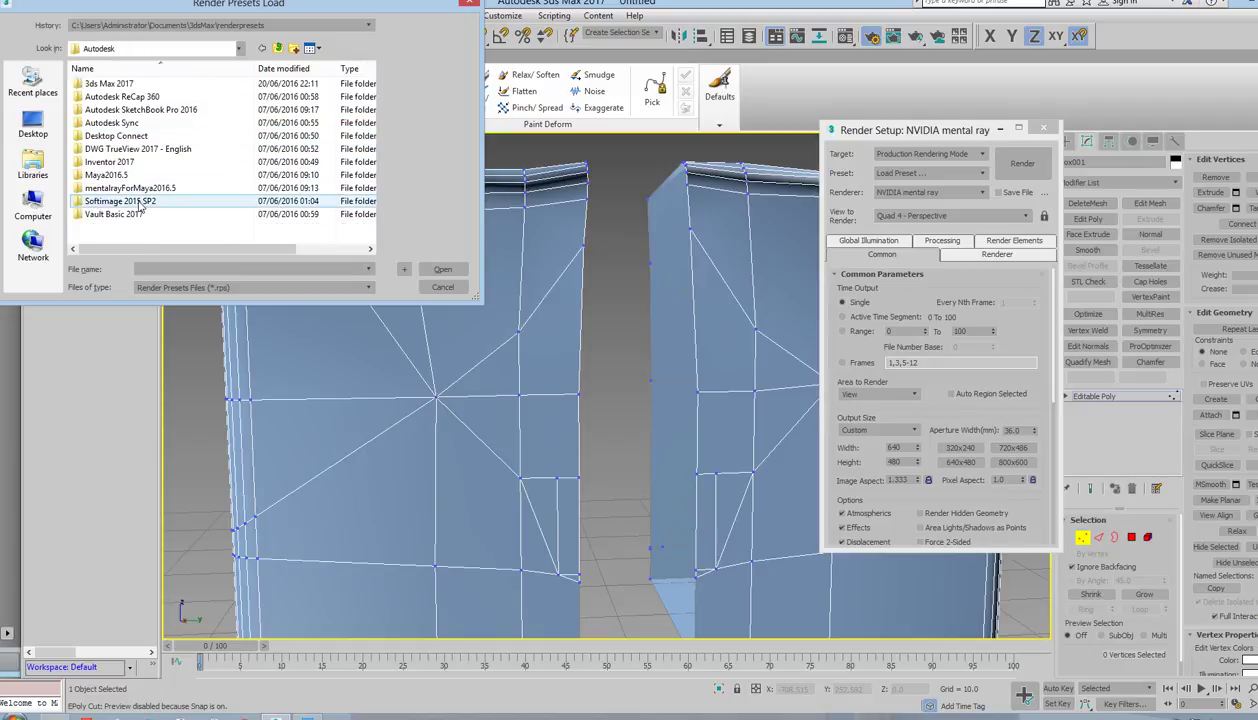
double_click(122, 84)
scroll(130, 118, "down", 12)
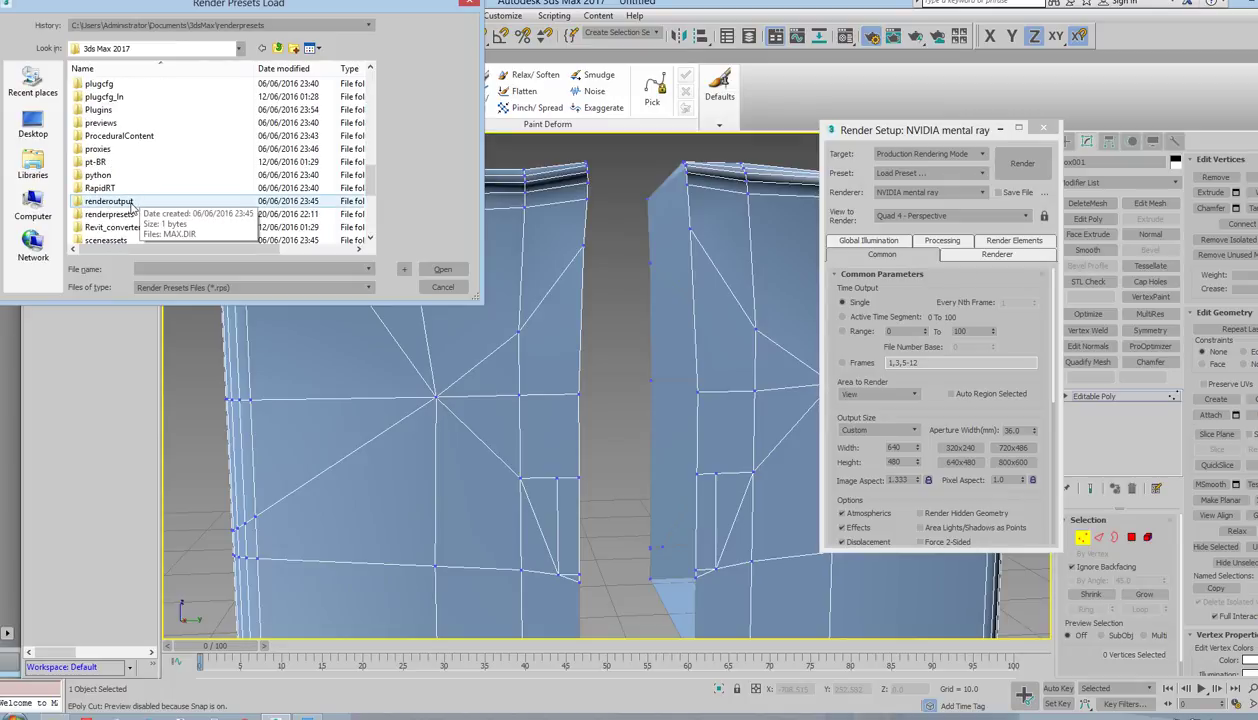
double_click(110, 214)
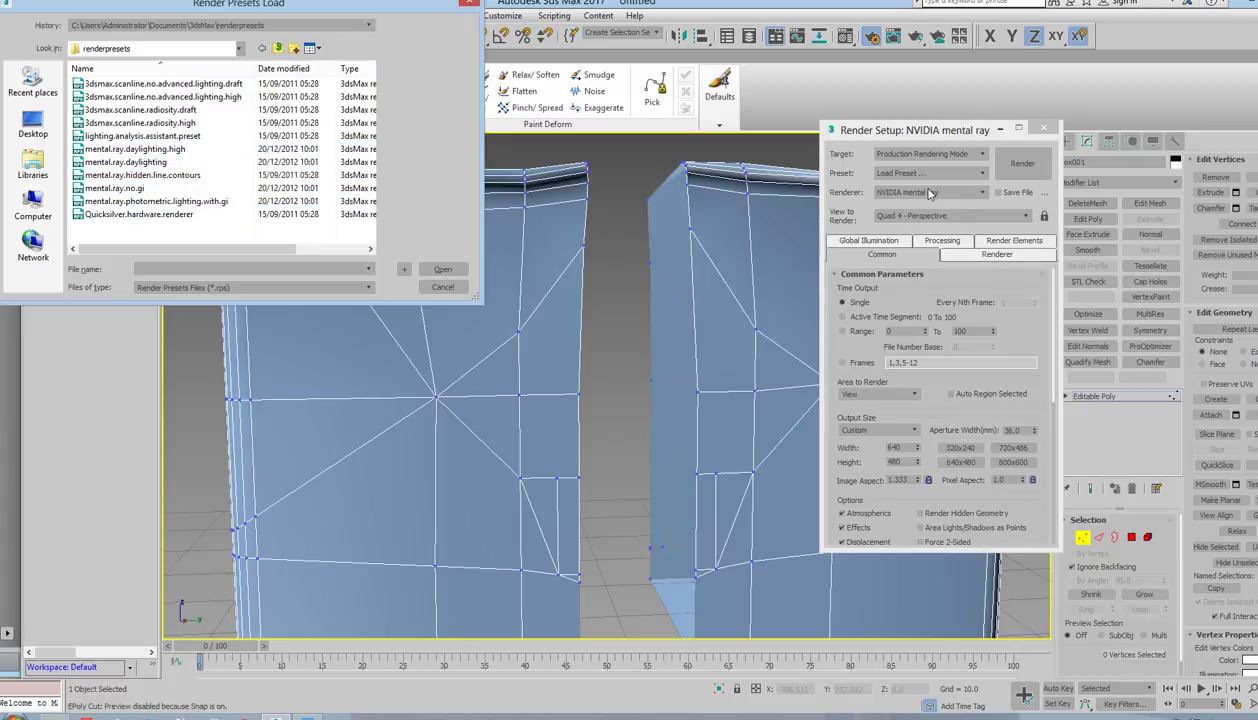
left_click(467, 3)
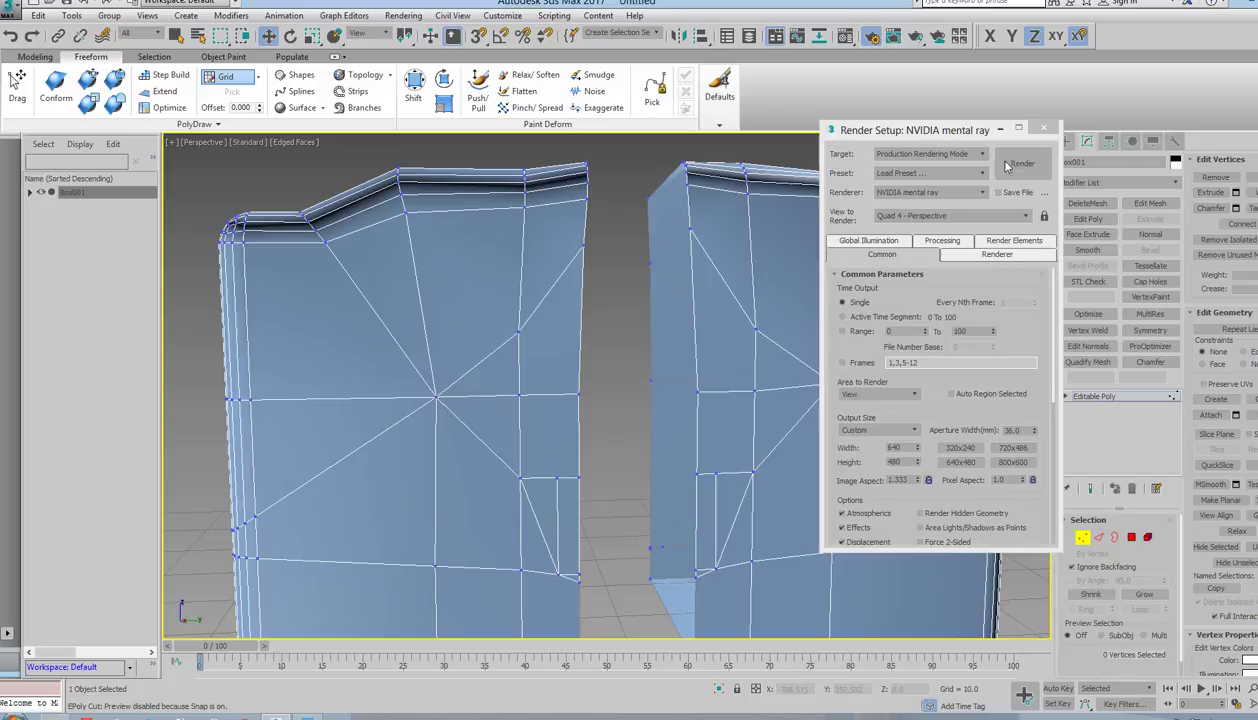
Close Render Setup, exit Vertex mode to select the whole Box001, and stop the WM Capture recording.
left_click(1046, 130)
scroll(674, 326, "down", 5)
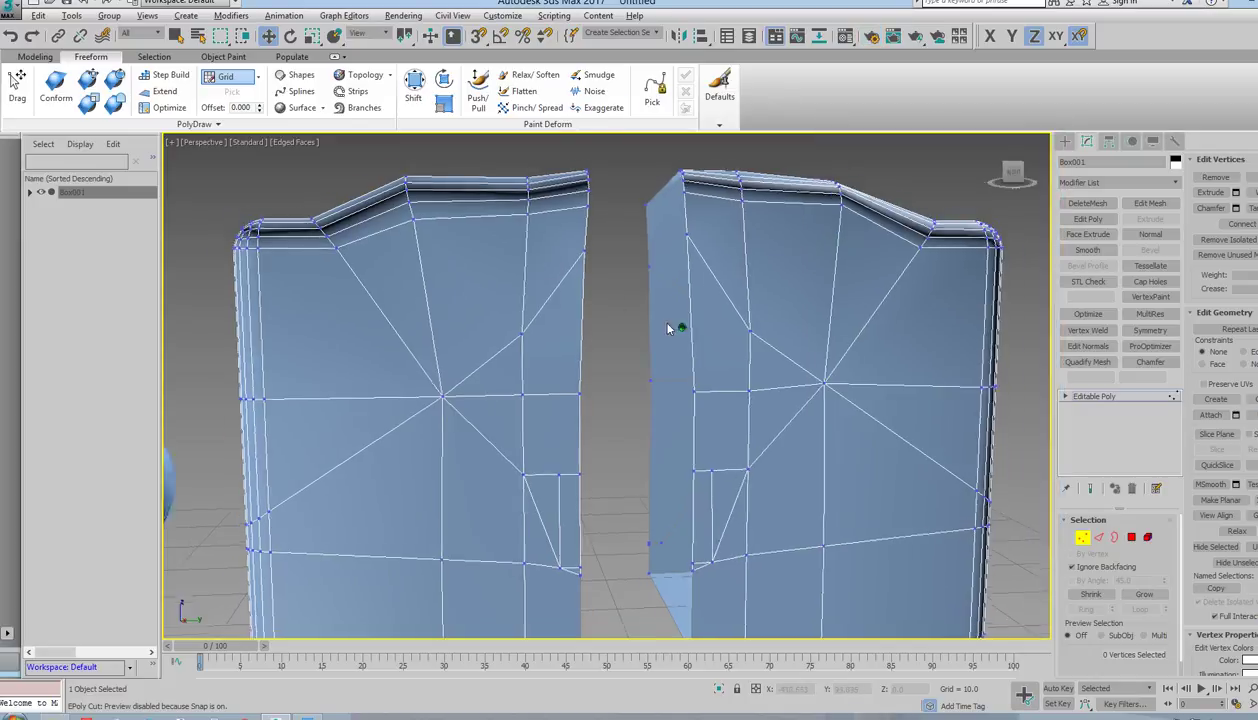
middle_click_drag(635, 332, 760, 400, "alt")
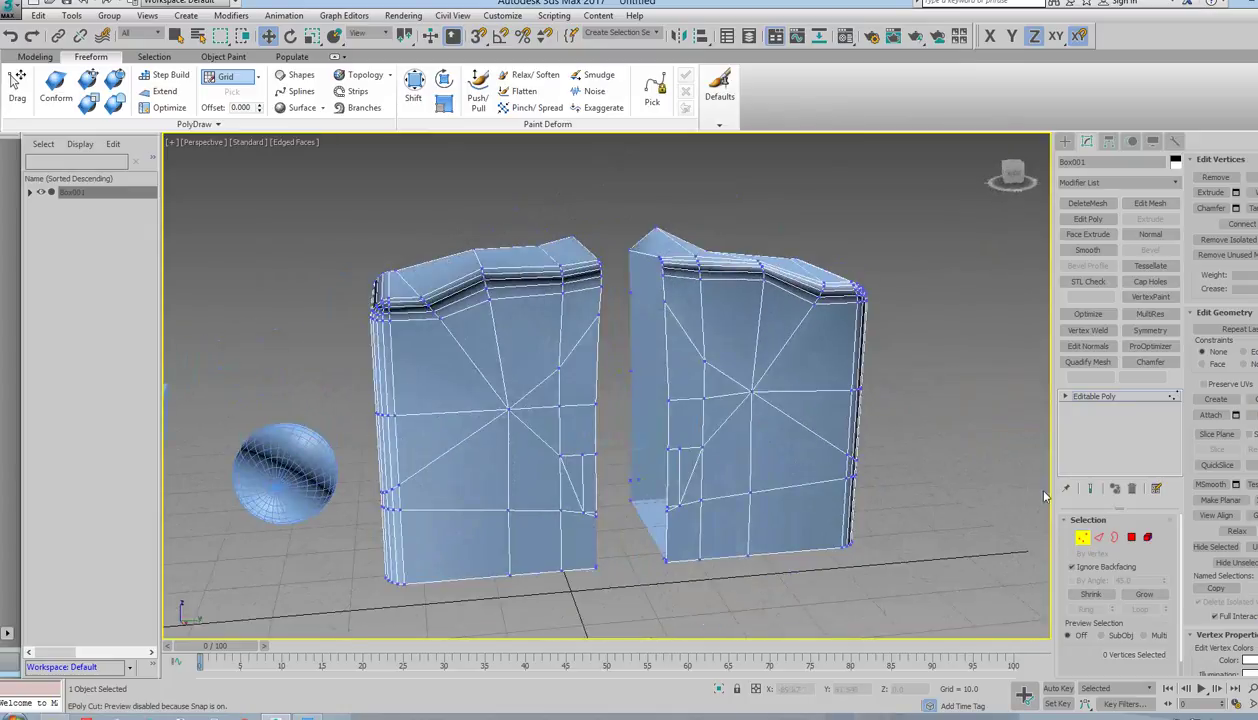
left_click(1084, 538)
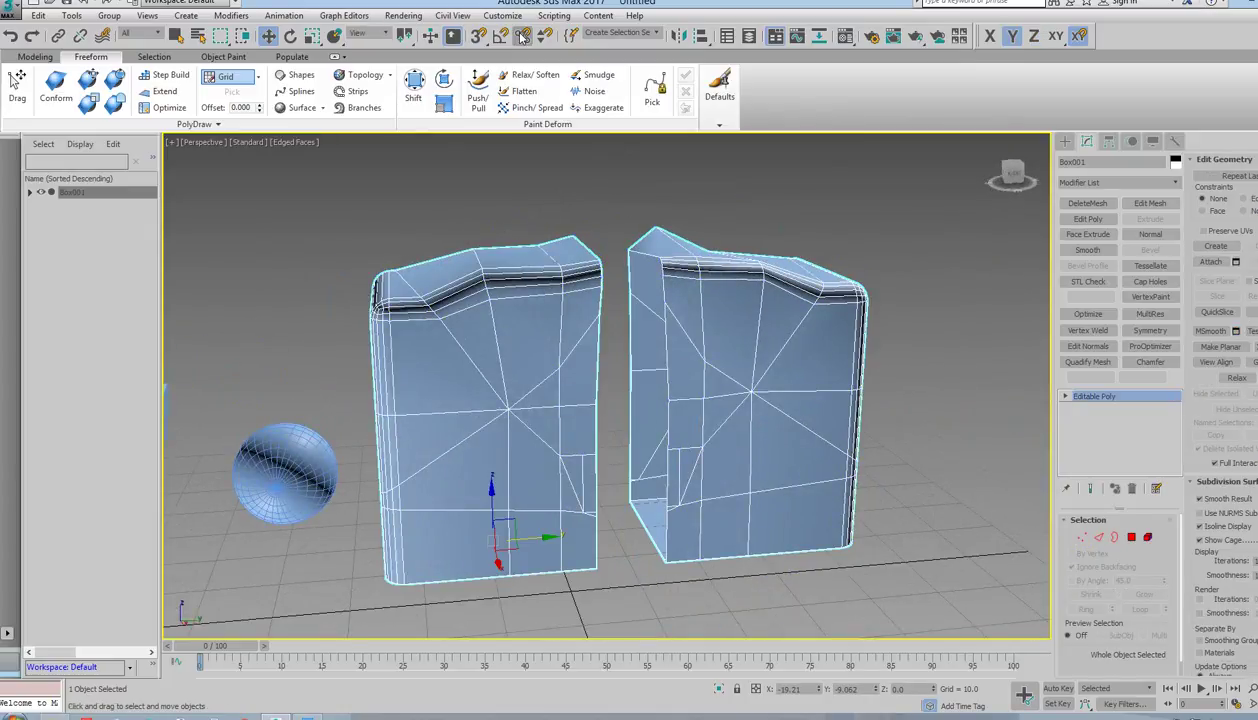
left_click(275, 716)
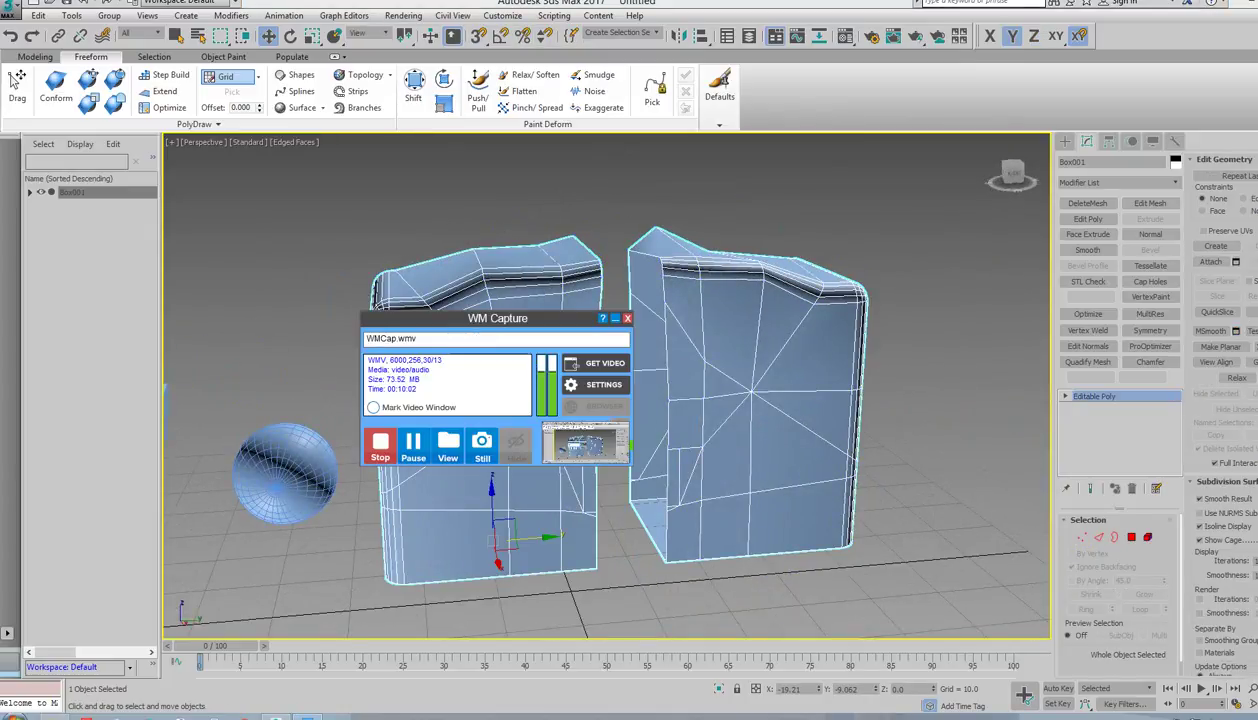
left_click(381, 450)
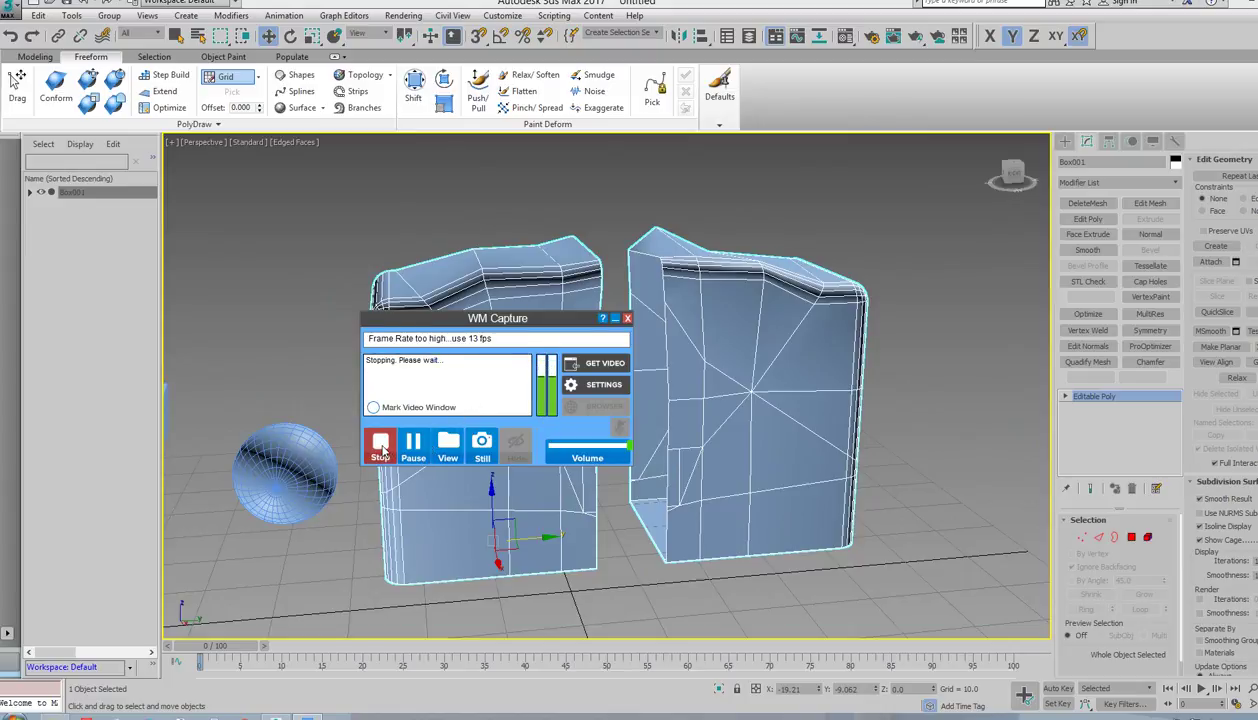